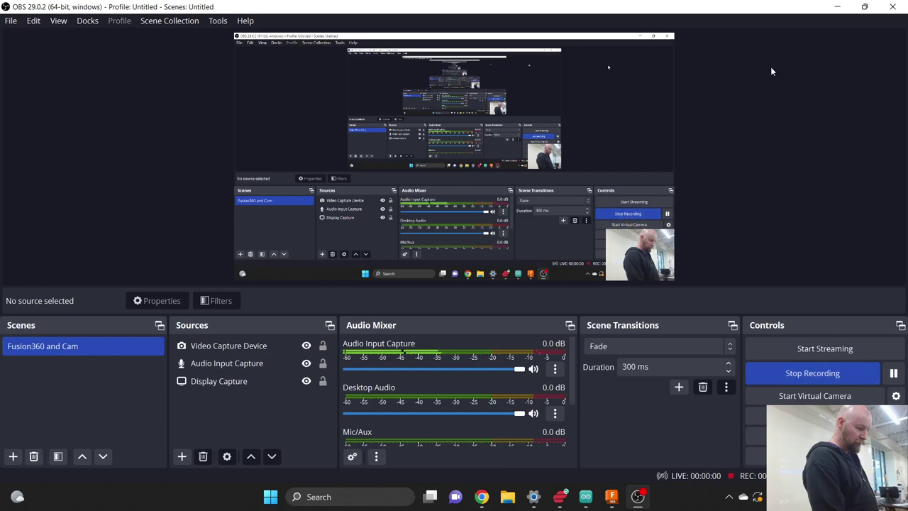
Step: Minimize OBS Studio to reveal the unsaved Fusion 360 screwdriver design
left_click(837, 7)
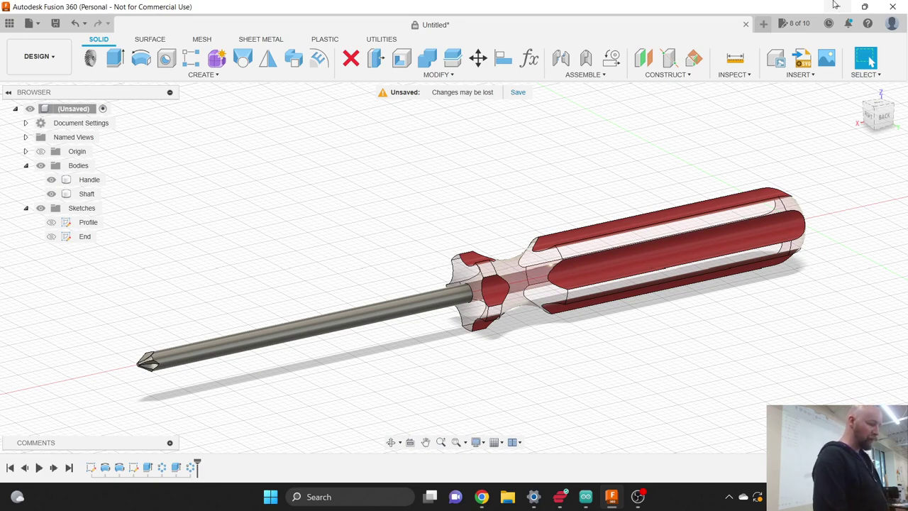
Step: Open a new empty design tab beside the screwdriver design
left_click(762, 24)
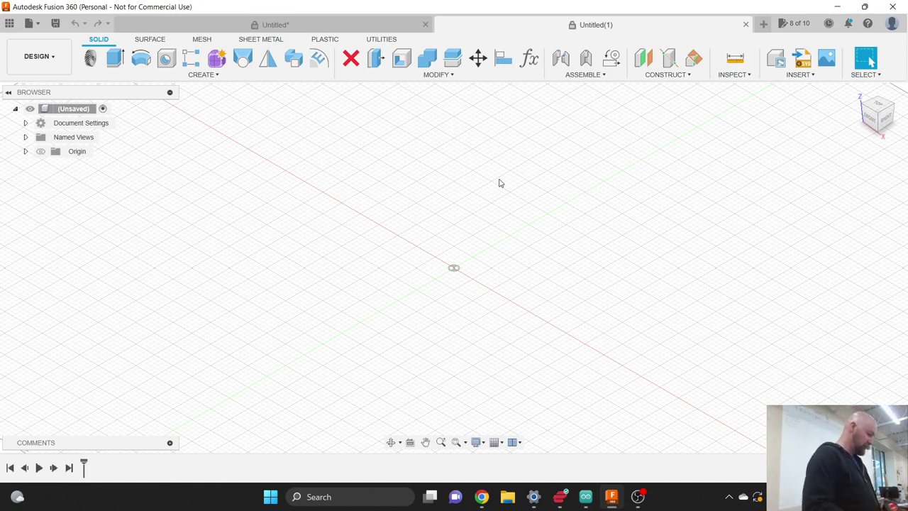
Step: Bring OBS Studio back to the front from the taskbar
left_click(640, 496)
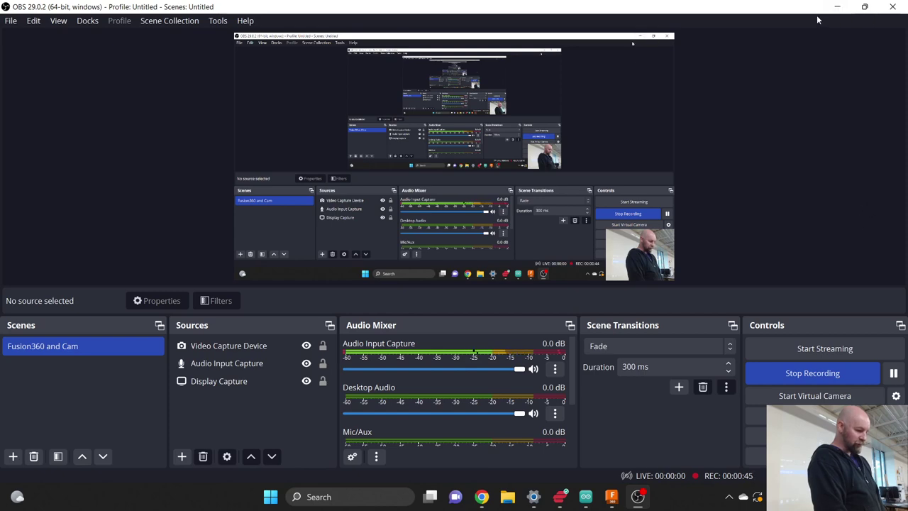
Step: Minimize OBS Studio to return to the empty Untitled(1) design
left_click(836, 6)
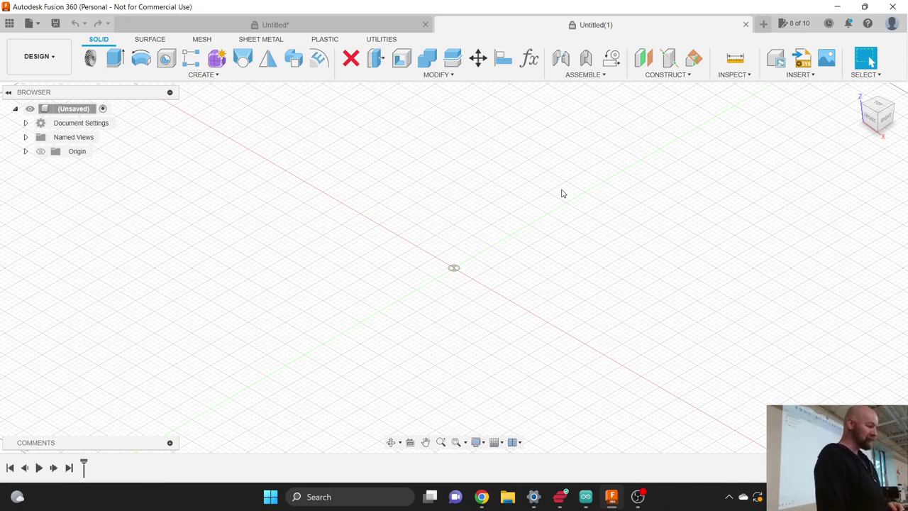
Step: Create a new sketch on the front (XZ) origin plane, viewed from FRONT
left_click(199, 76)
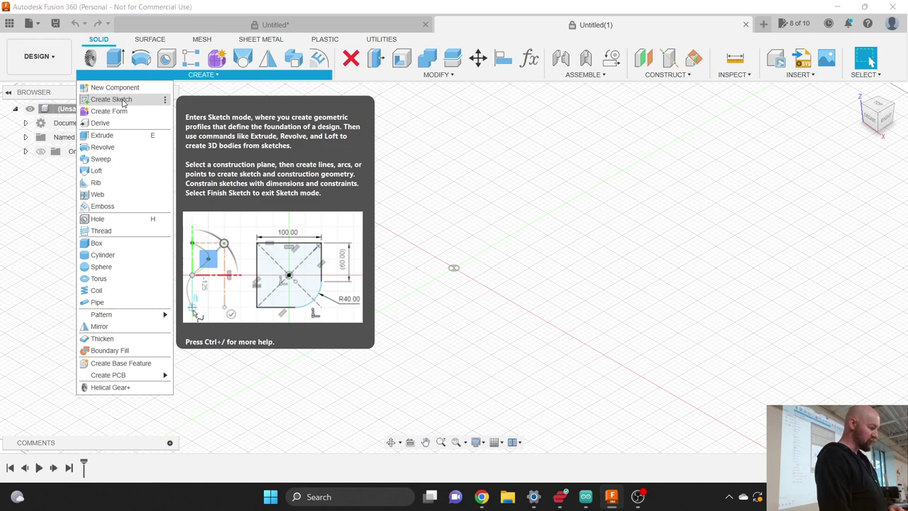
left_click(123, 104)
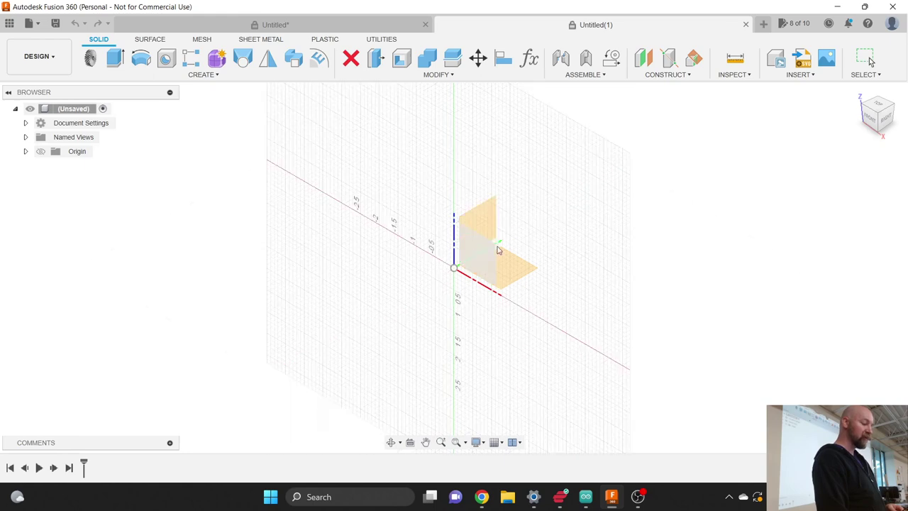
left_click(869, 122)
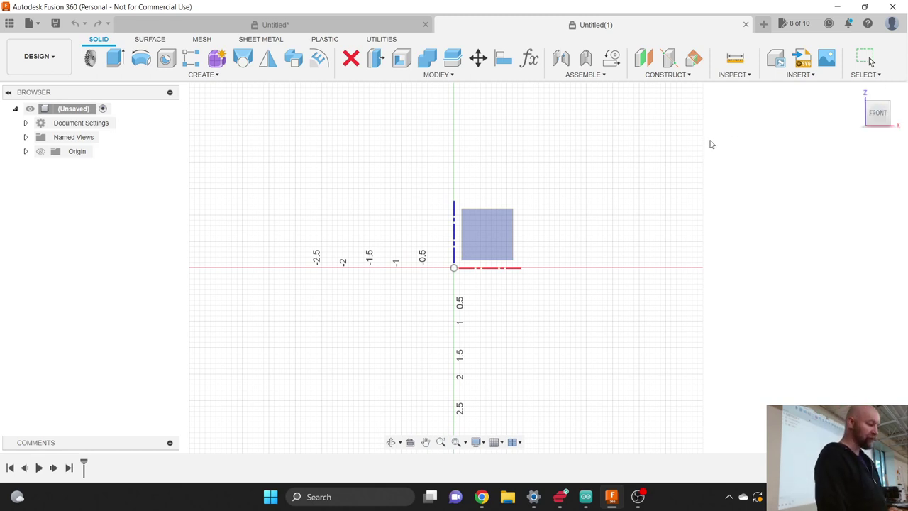
left_click(481, 236)
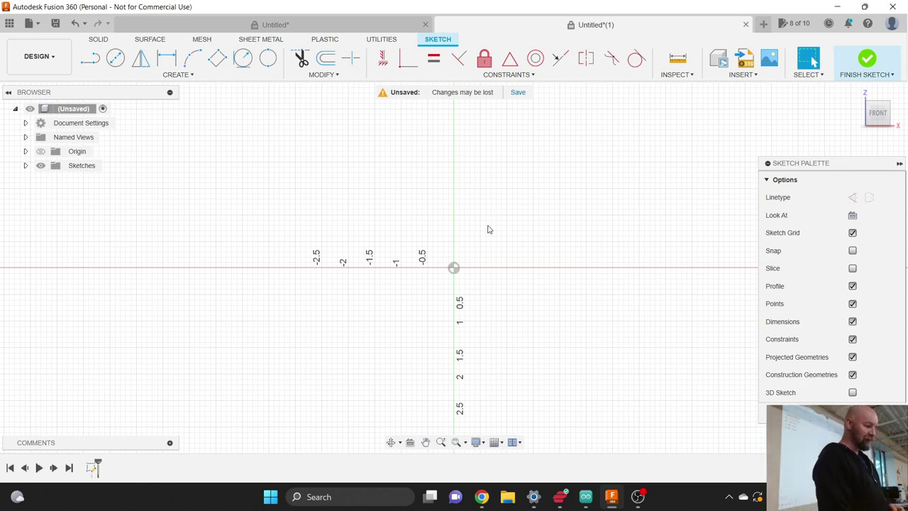
Step: Start a 2-Point Rectangle with its first corner at the origin
left_click(180, 79)
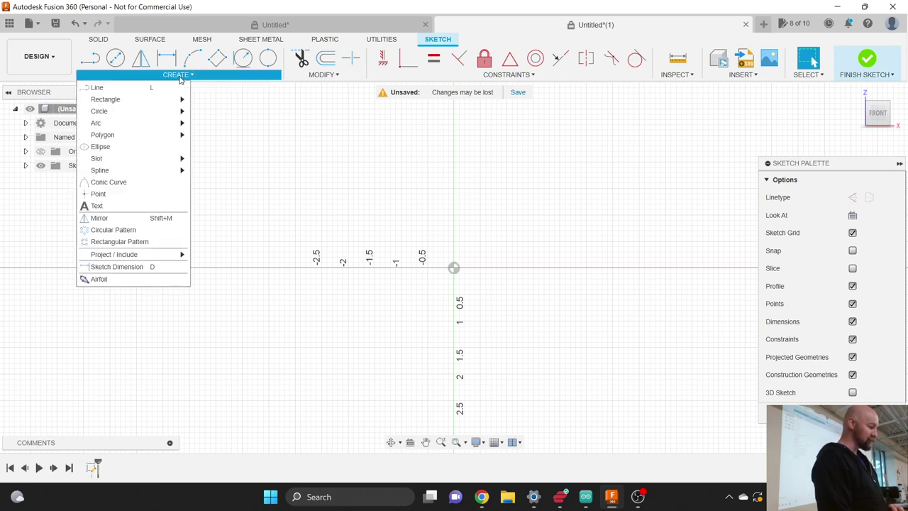
mouse_move(151, 99)
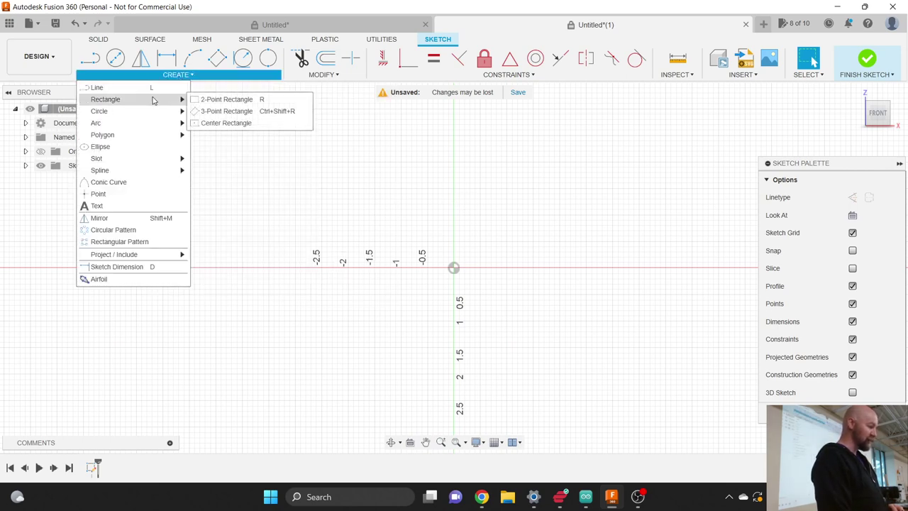
left_click(210, 101)
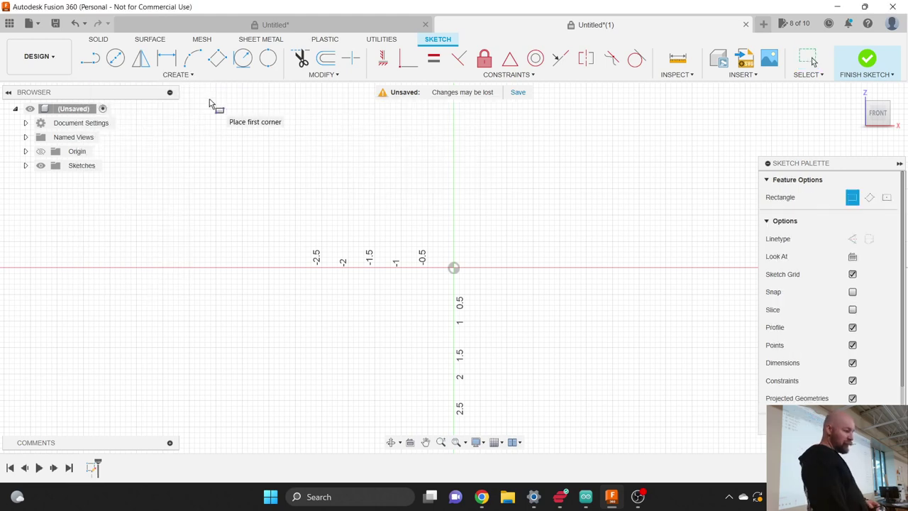
scroll(177, 319, "down", 3)
scroll(177, 320, "down", 1)
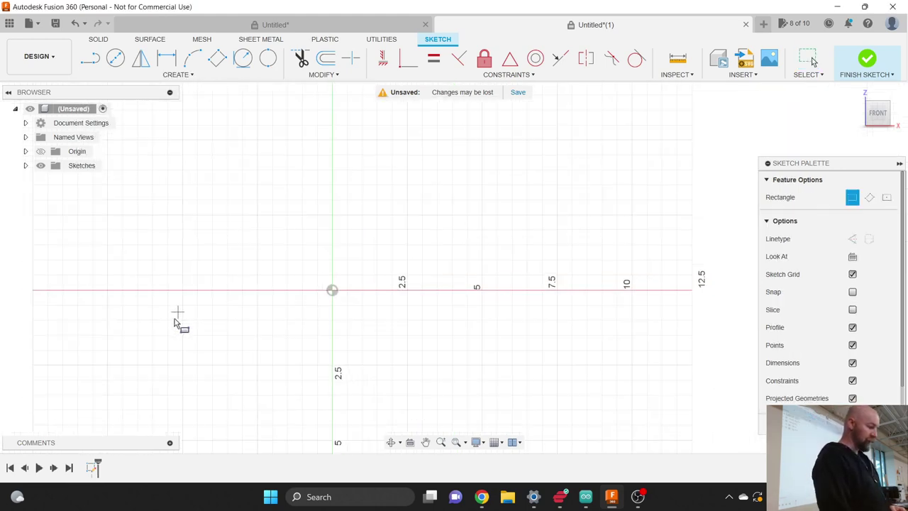
left_click(332, 291)
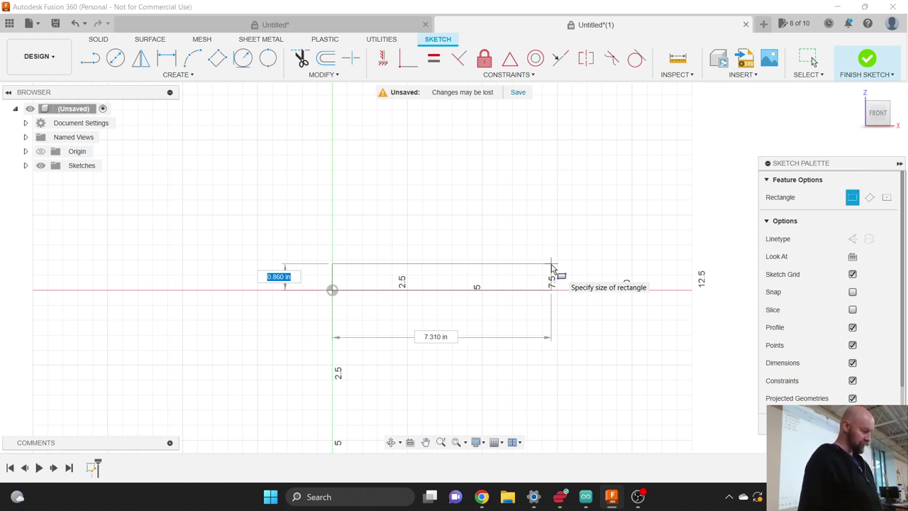
Step: Size the rectangle to 4 5/8 in wide by 0.5 in tall and finish it
key("Tab")
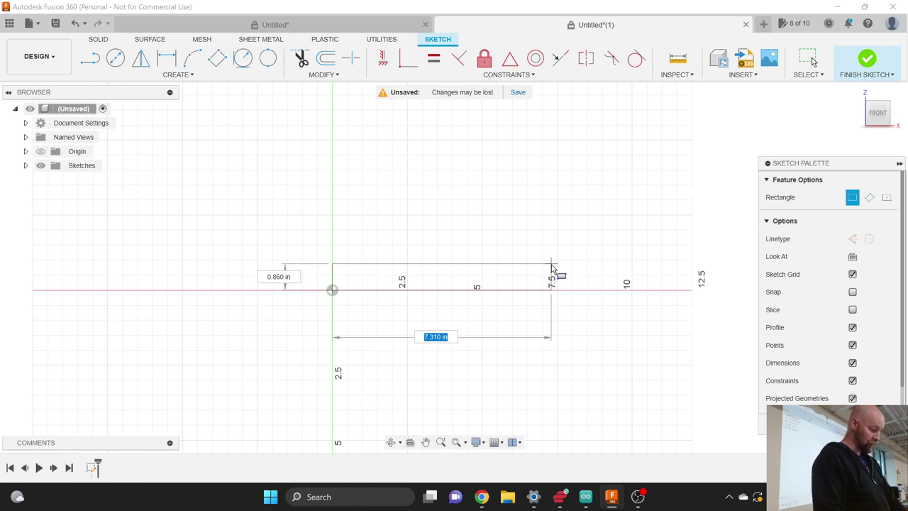
type("4 5/8")
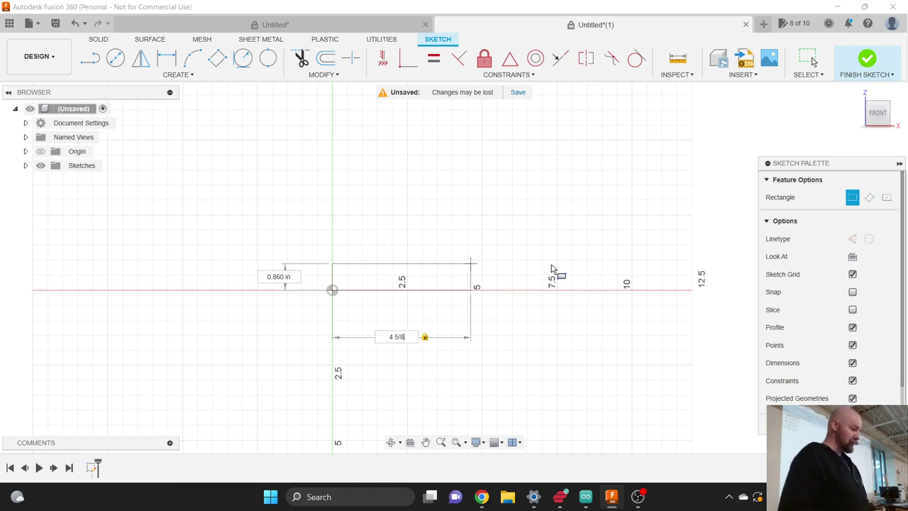
key("Tab")
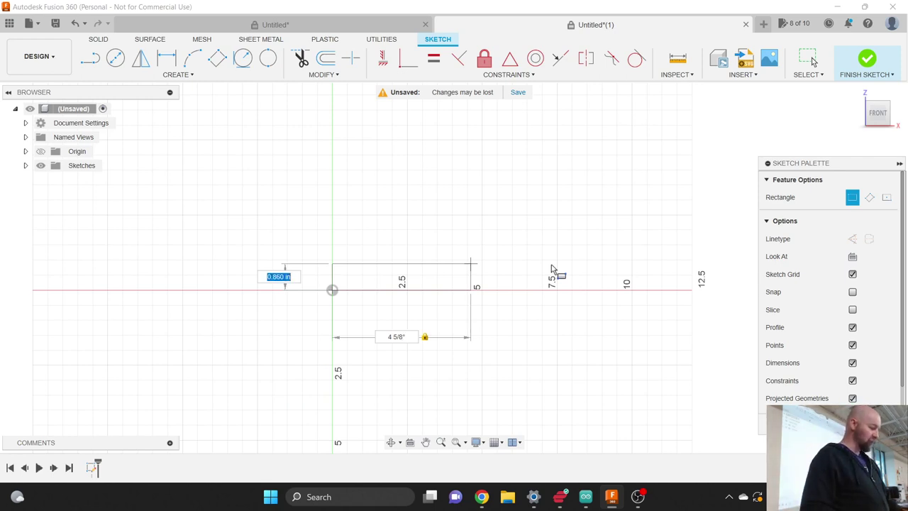
key("Tab")
key("Tab")
key("Tab")
key("Tab")
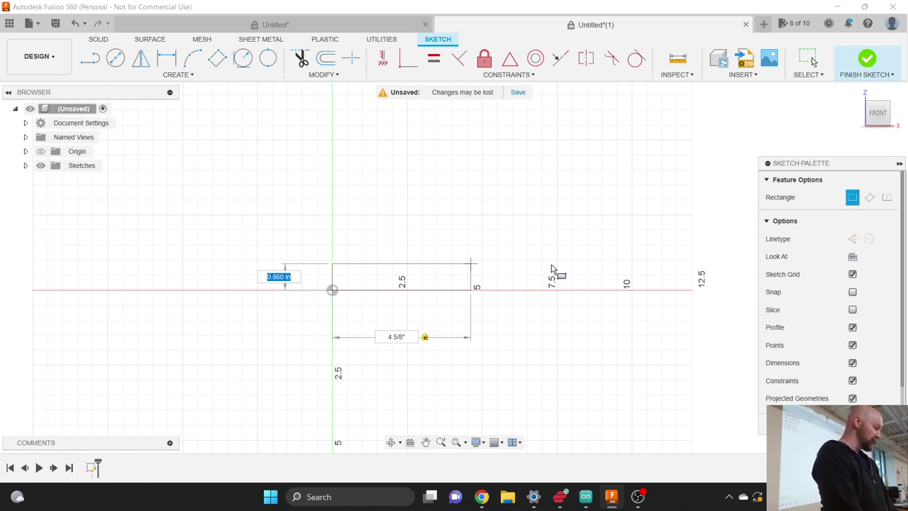
type("1")
key("Tab")
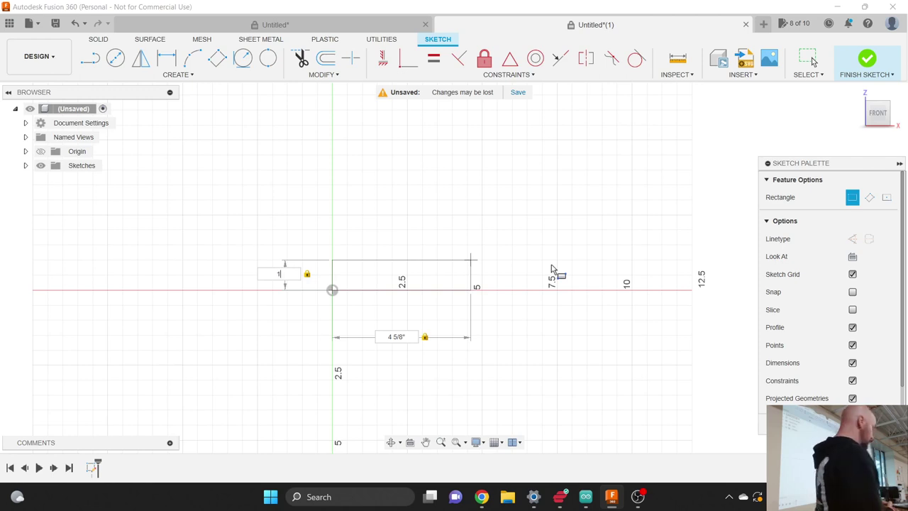
type("1/2")
key("Tab")
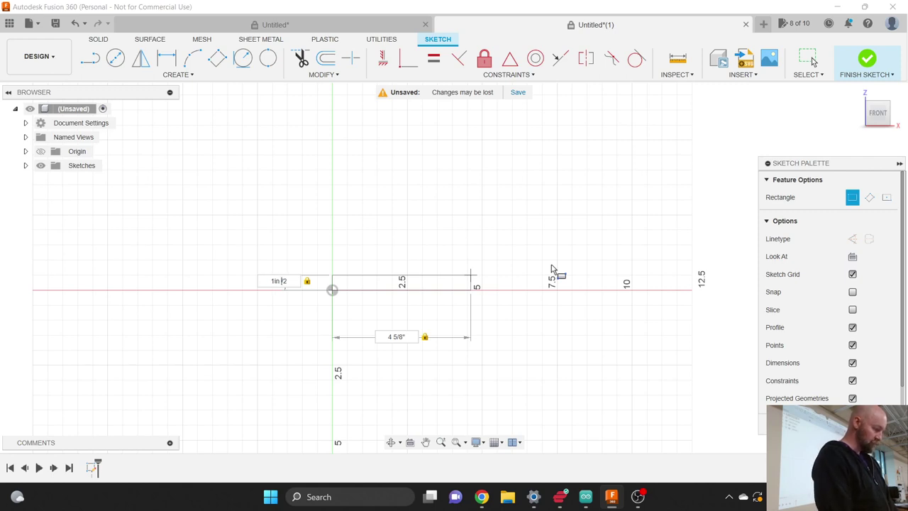
key("Tab")
key("Tab")
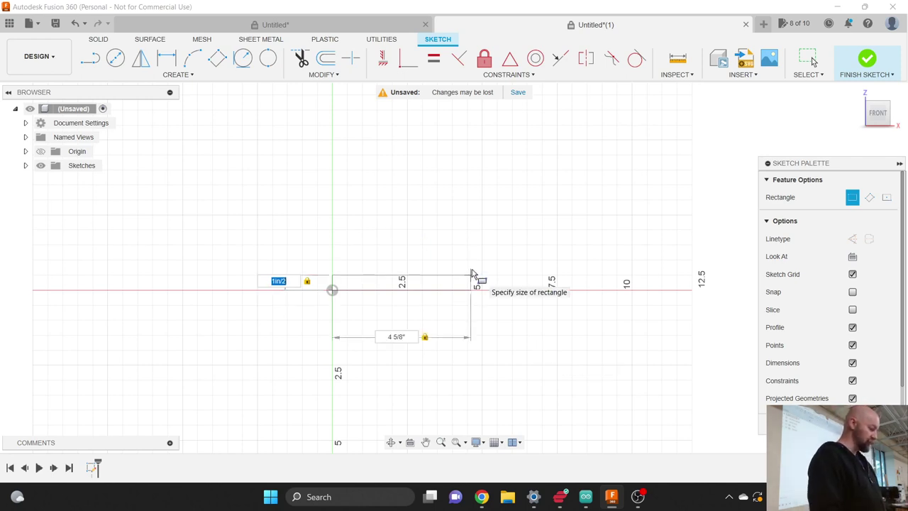
type(".5")
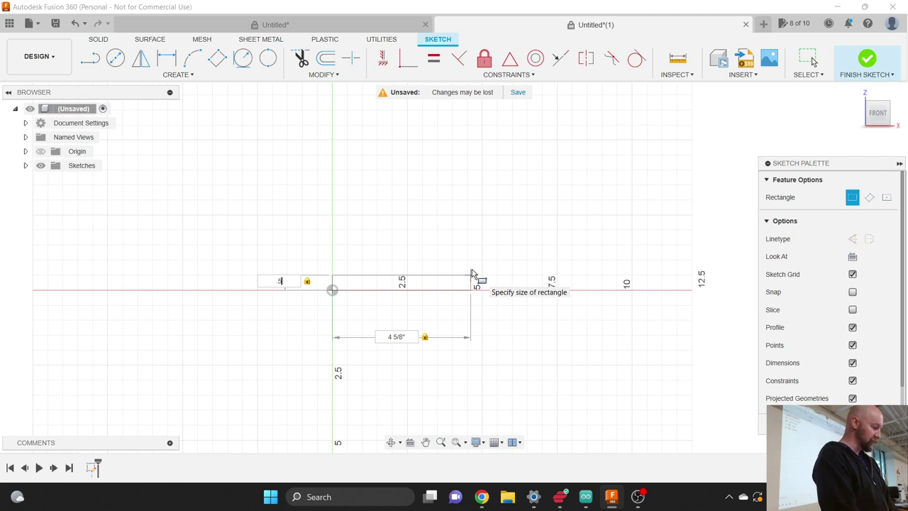
key("BackSpace")
key("BackSpace")
type("1/2")
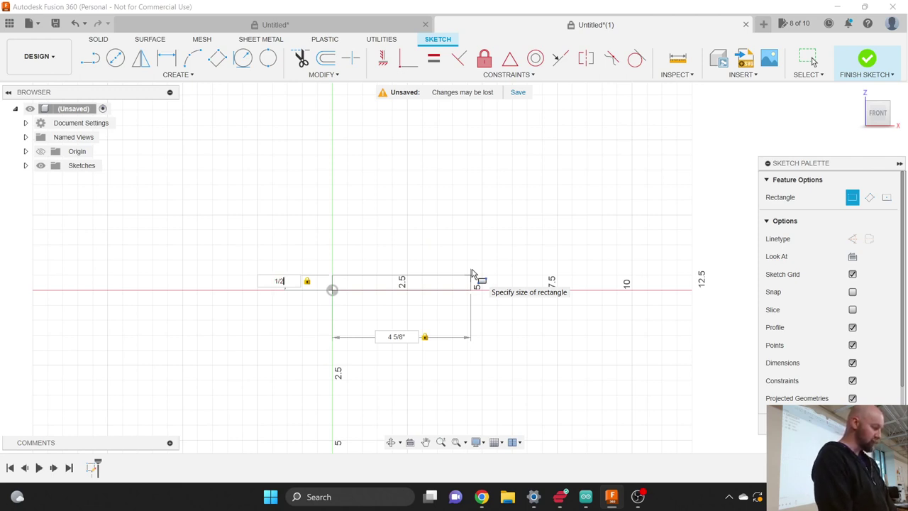
key("BackSpace")
key("BackSpace")
key("BackSpace")
type(".5")
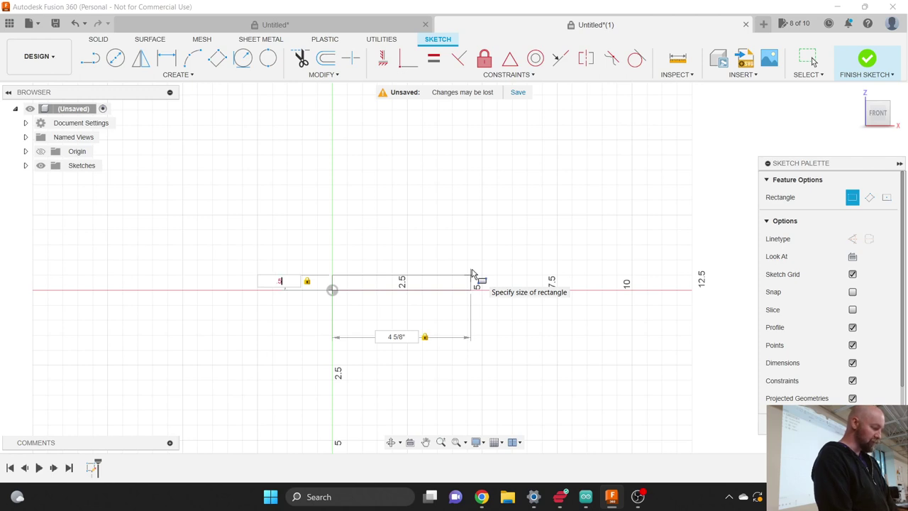
key("Return")
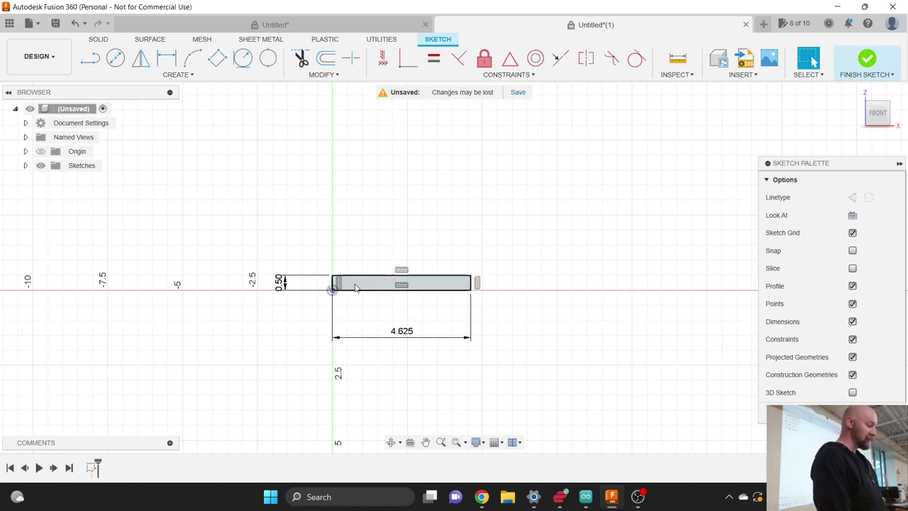
Step: Confirm the 4 5/8 length and 0.5 height, and move the 4.625 label above the rectangle
double_click(402, 331)
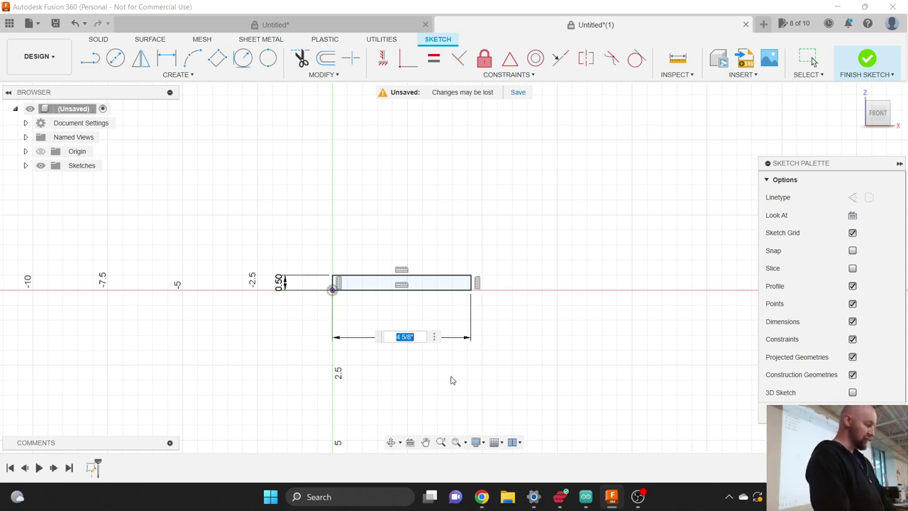
key("Return")
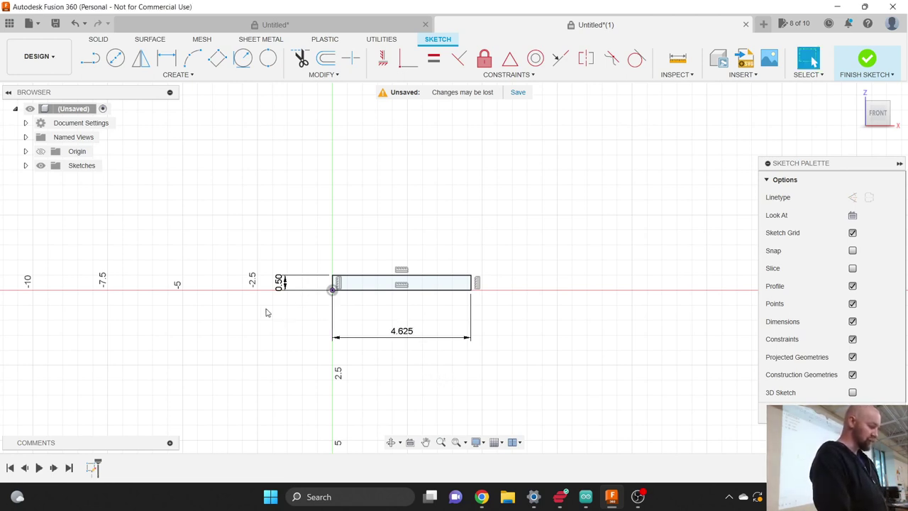
double_click(281, 283)
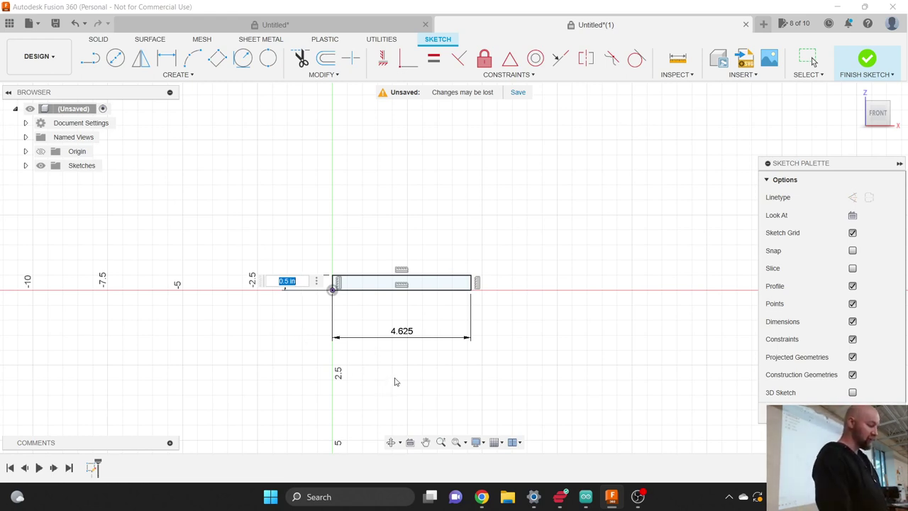
key("Return")
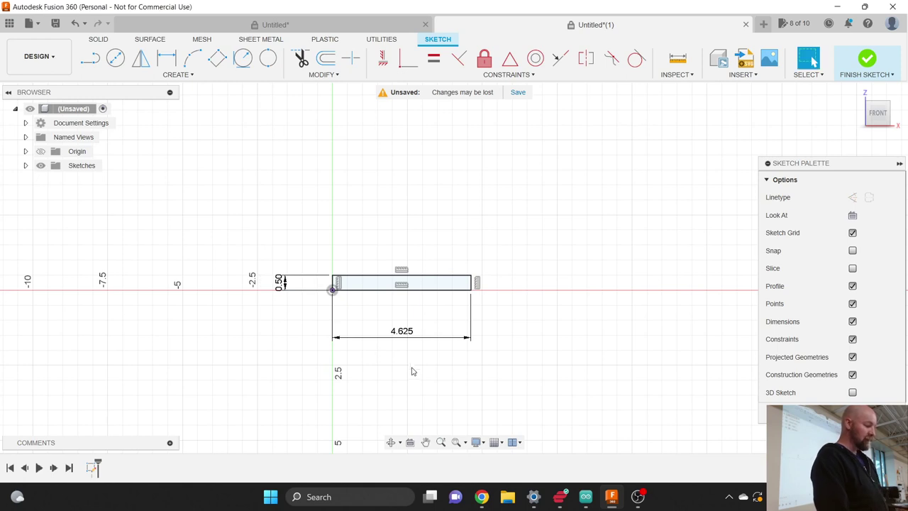
left_click_drag(404, 331, 392, 249)
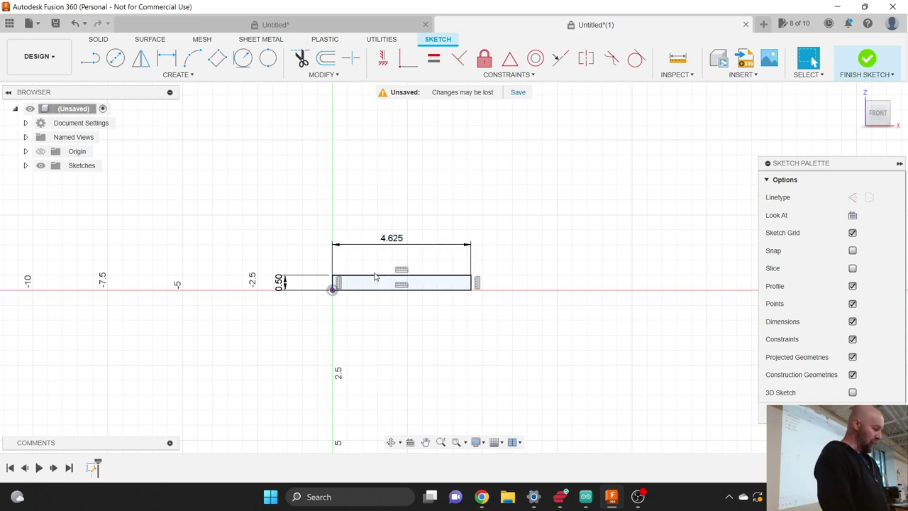
scroll(594, 292, "up", 2)
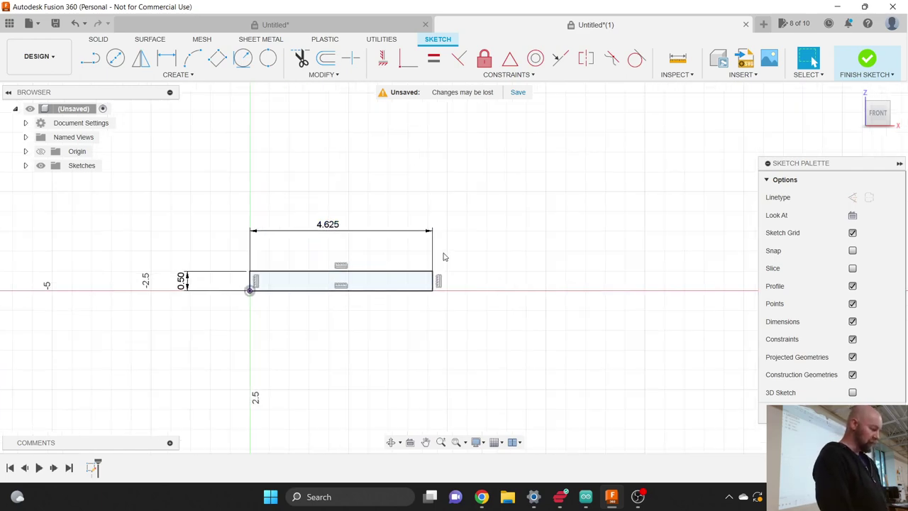
scroll(445, 257, "up", 2)
scroll(443, 256, "up", 1)
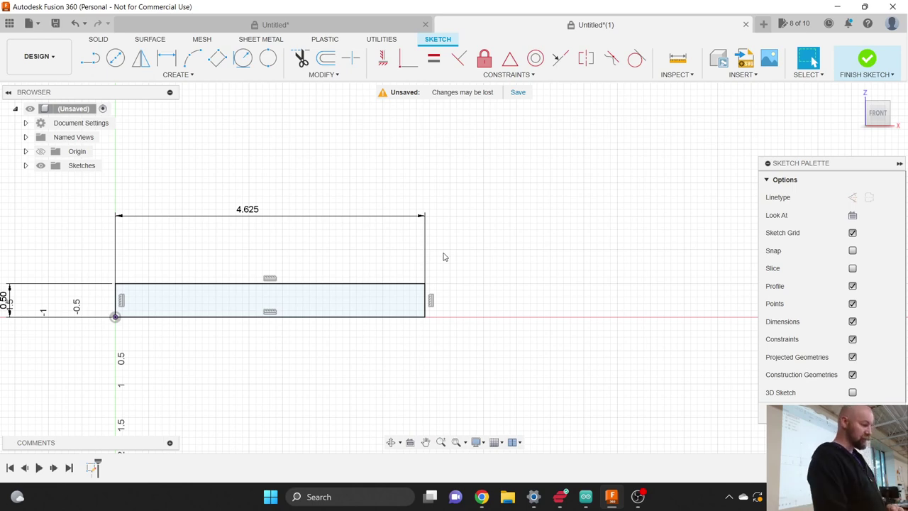
scroll(310, 336, "down", 2)
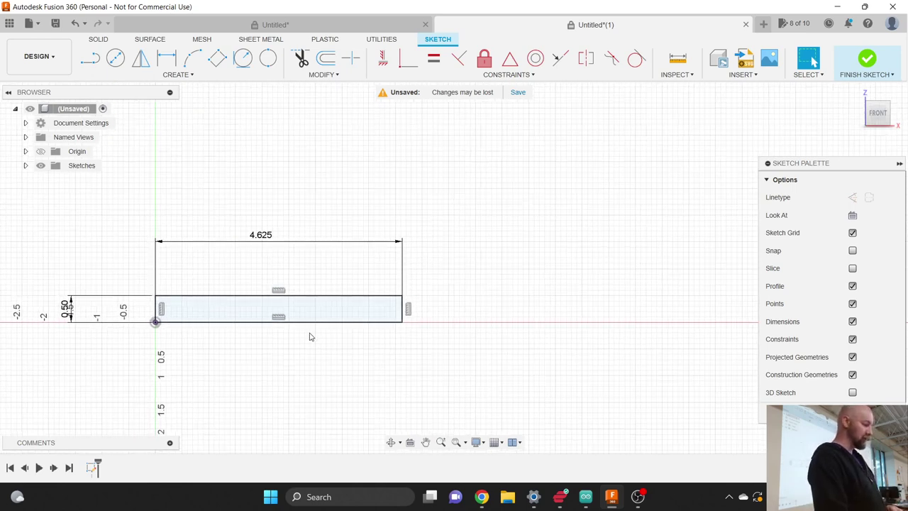
Step: Draw a 2-point shaft rectangle beside the handle, 5 in wide by 1/8 in tall
left_click(183, 76)
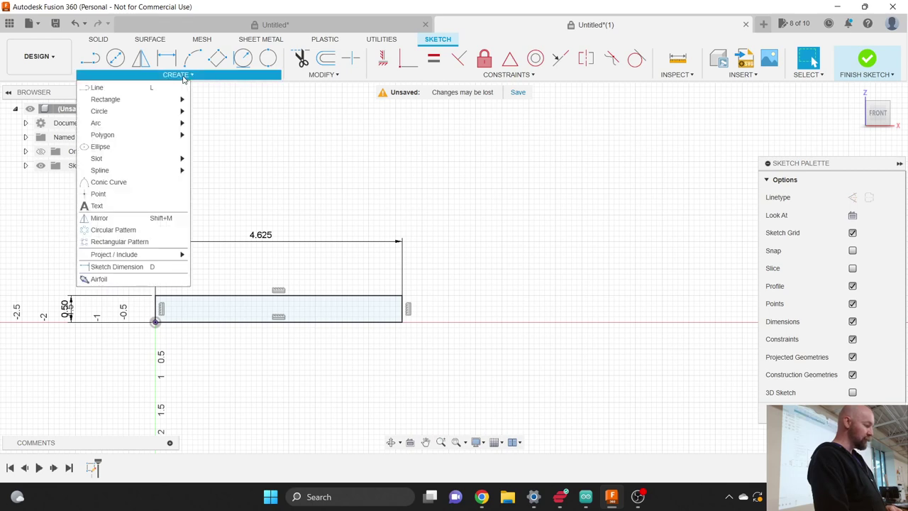
mouse_move(132, 101)
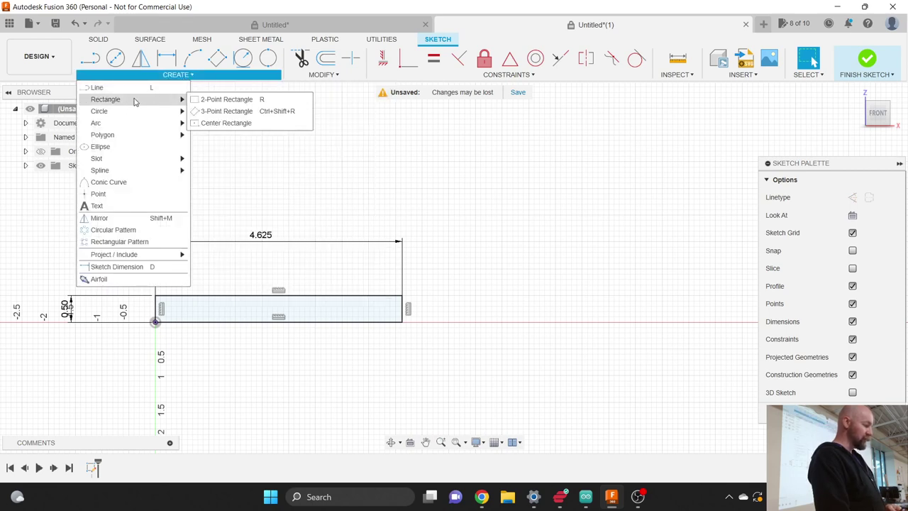
left_click(202, 100)
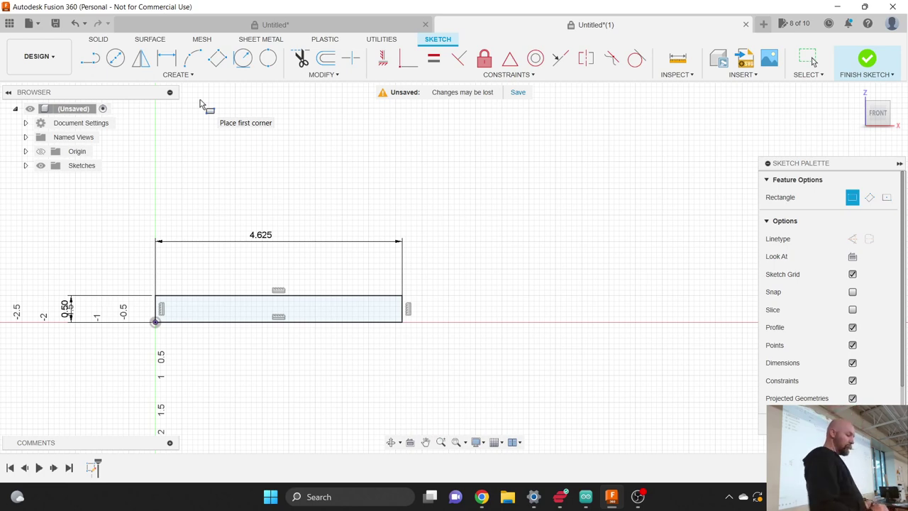
left_click(438, 320)
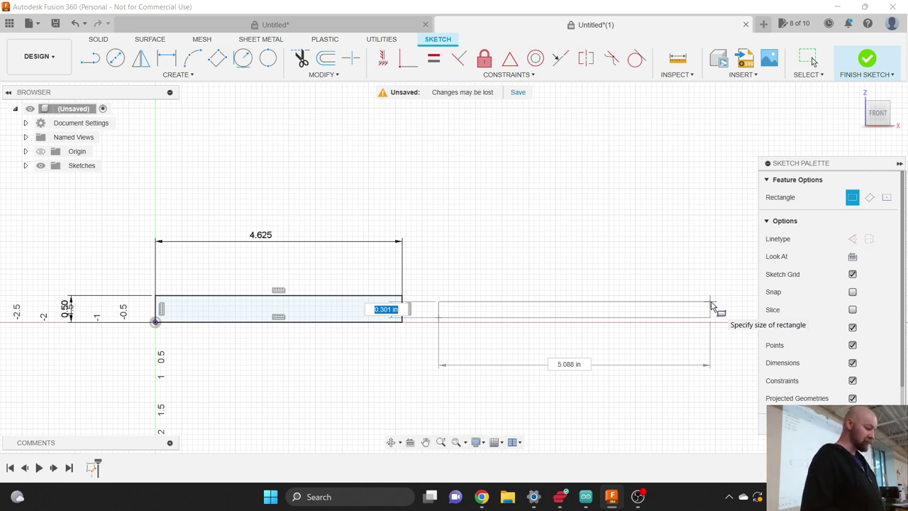
key("Tab")
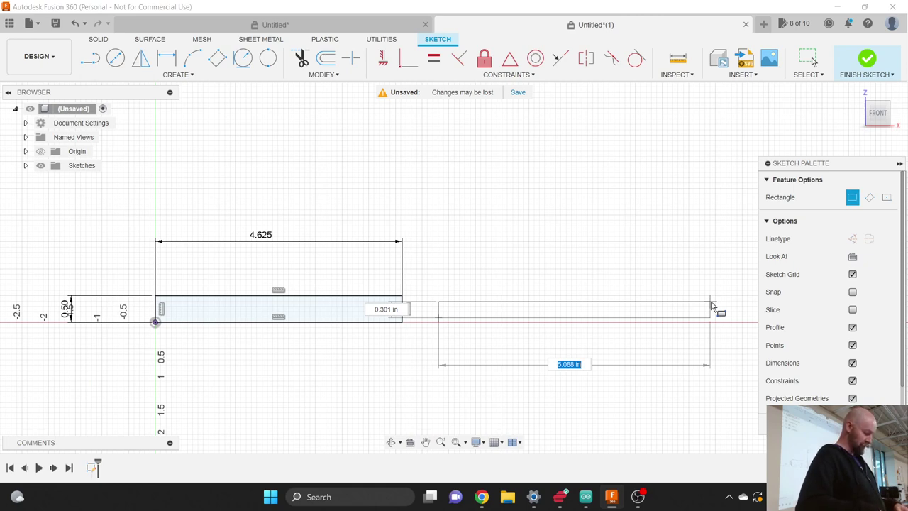
type("5")
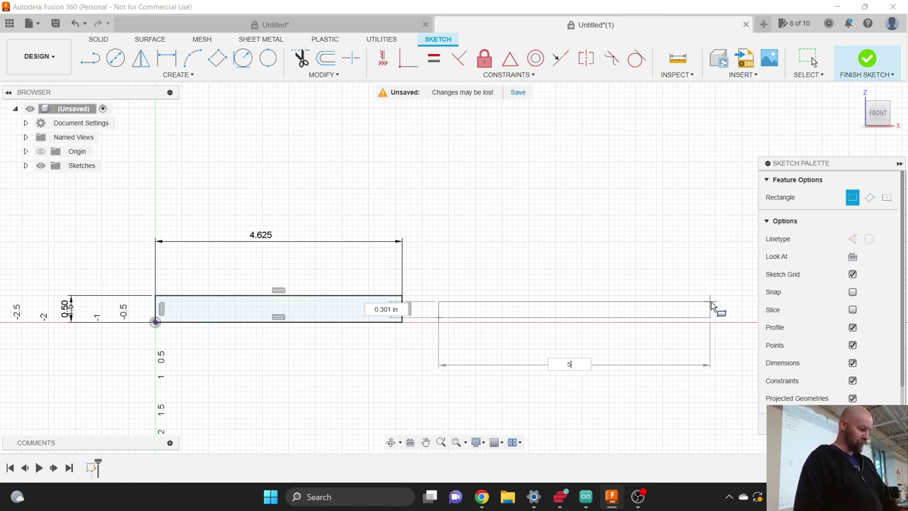
key("Tab")
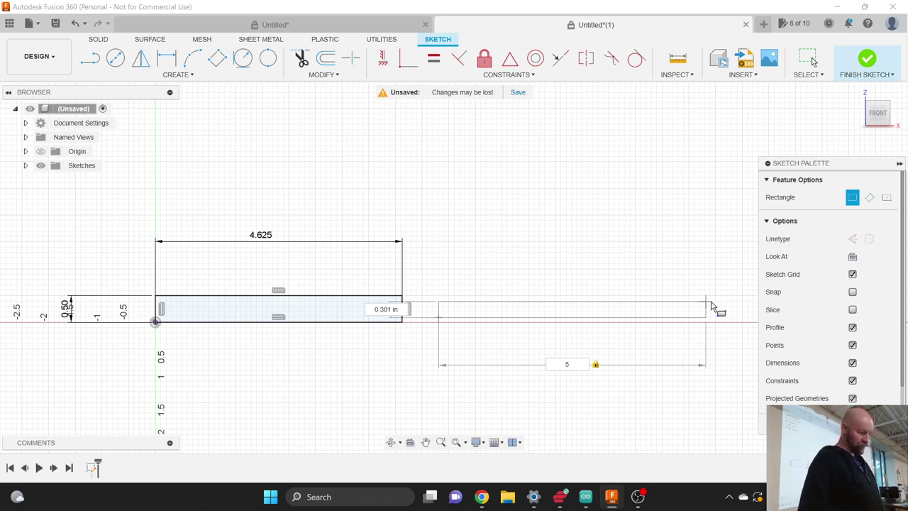
key("Tab")
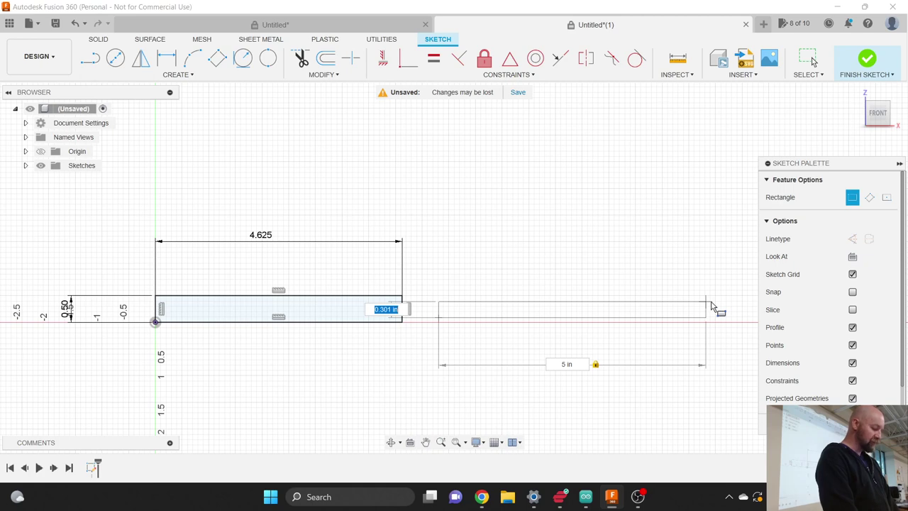
type(".125")
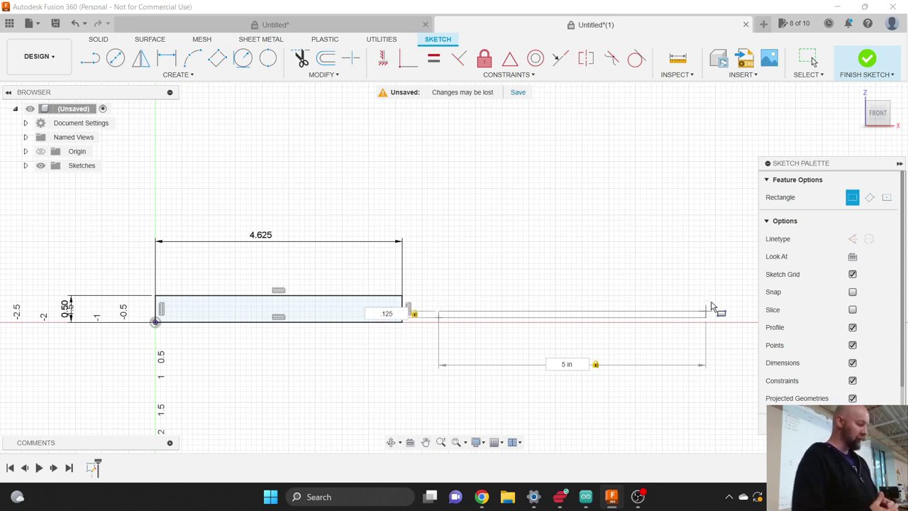
key("BackSpace")
key("BackSpace")
key("BackSpace")
key("BackSpace")
type("1")
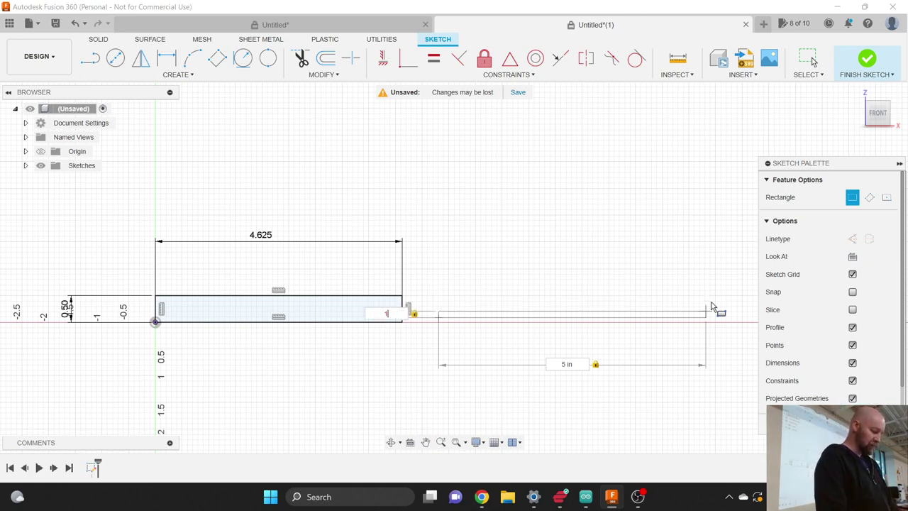
type("/8")
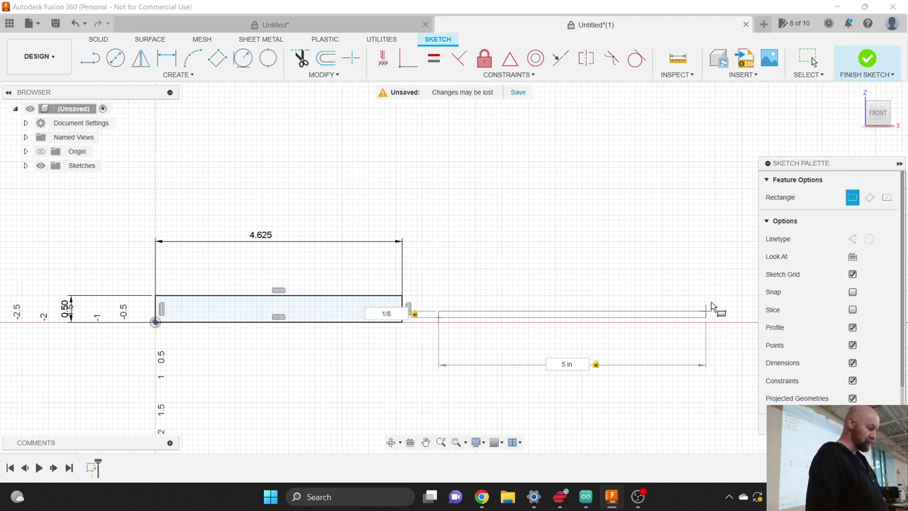
key("Return")
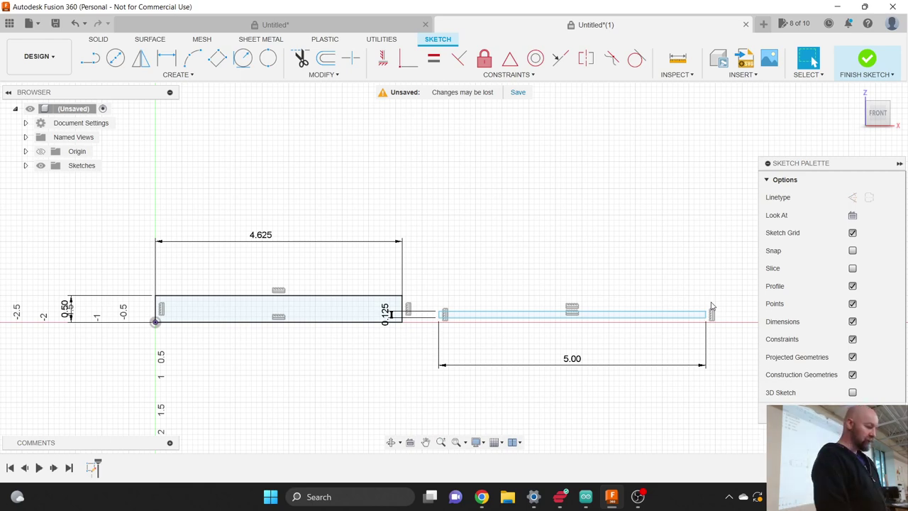
Step: Drag the shaft's 0.125 and 5.00 dimension labels in close to the thin rectangle
scroll(519, 325, "up", 4)
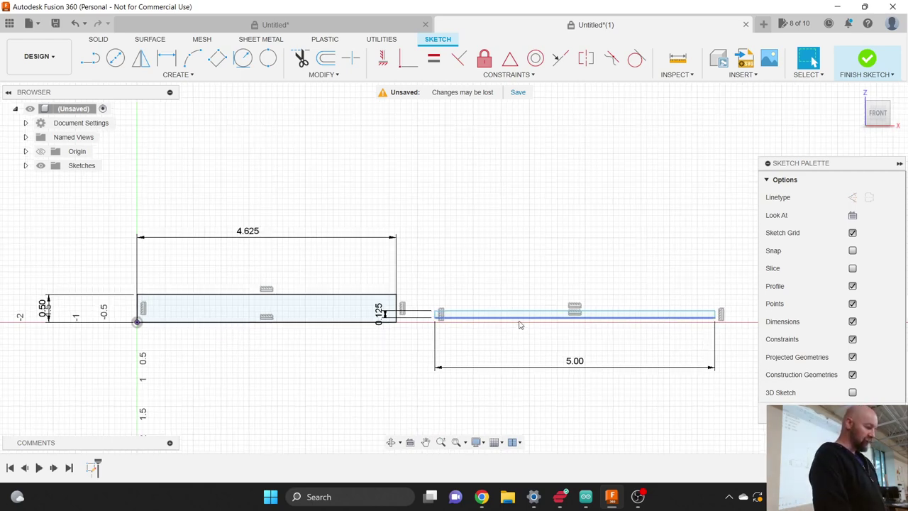
left_click(470, 318)
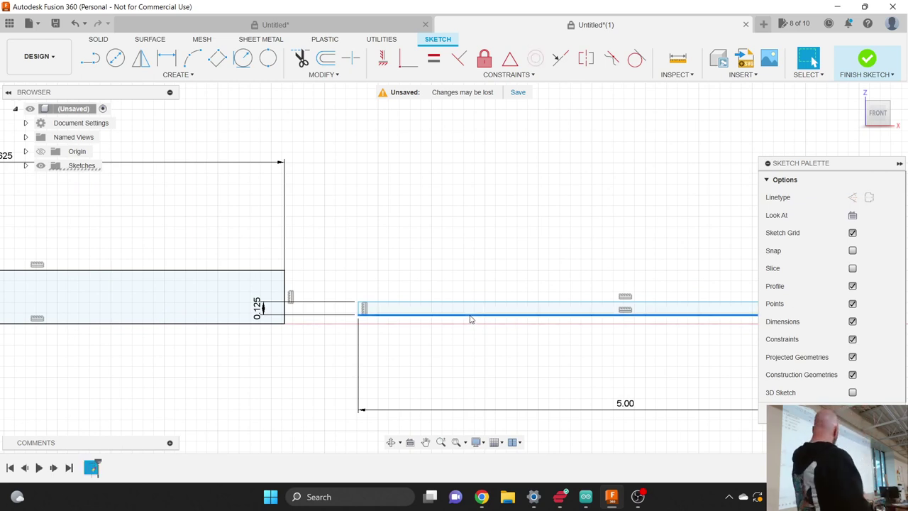
left_click(243, 325)
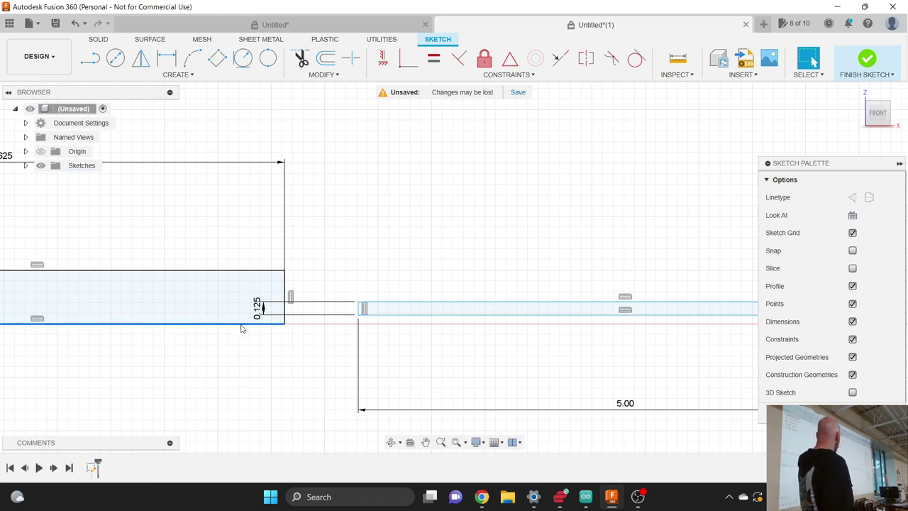
left_click(246, 300)
left_click(310, 355)
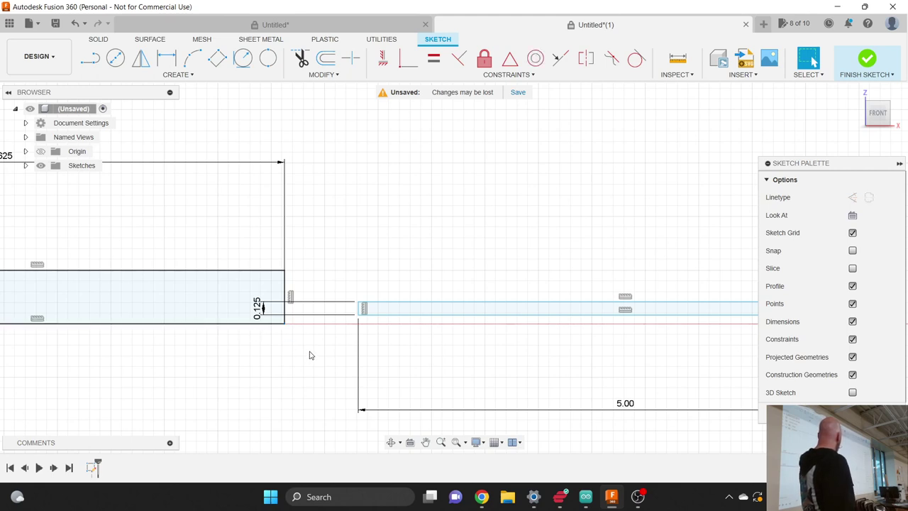
left_click_drag(261, 306, 320, 306)
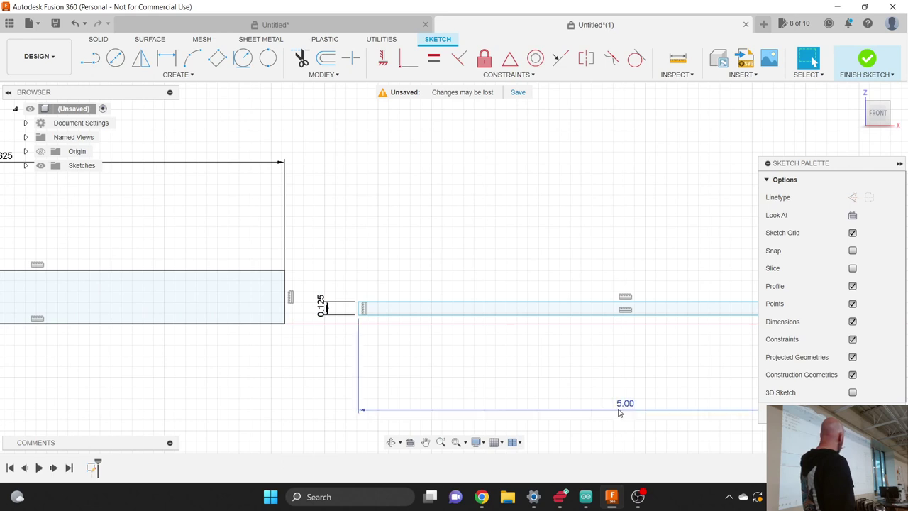
left_click_drag(622, 411, 603, 345)
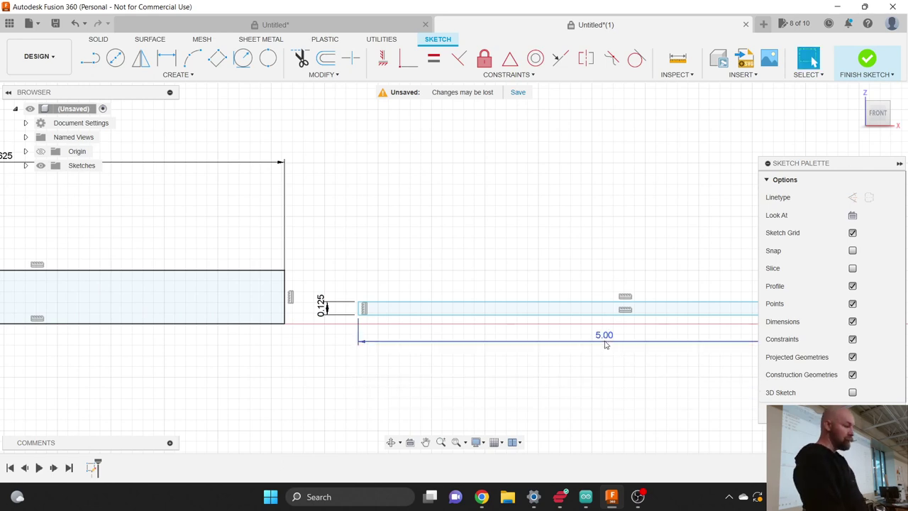
Step: Apply a Coincident constraint from the shaft's lower-left corner to the handle's bottom edge
left_click(406, 64)
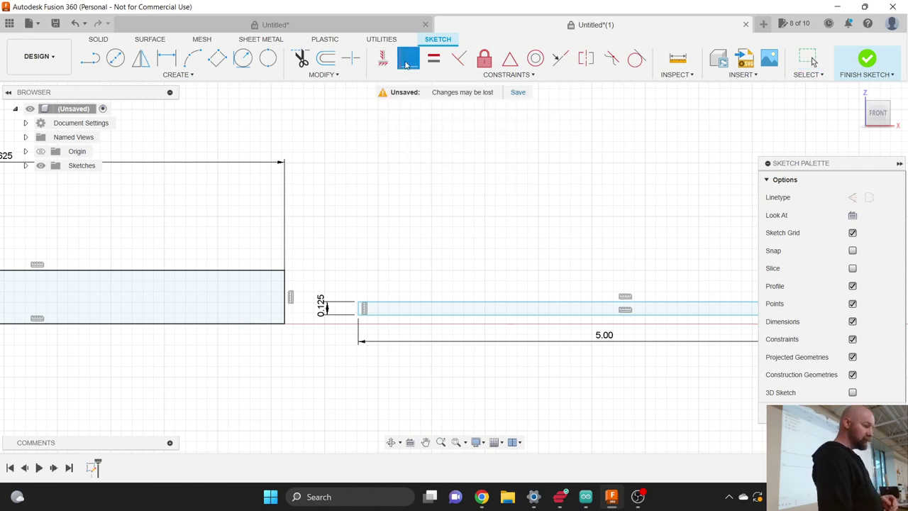
left_click(482, 76)
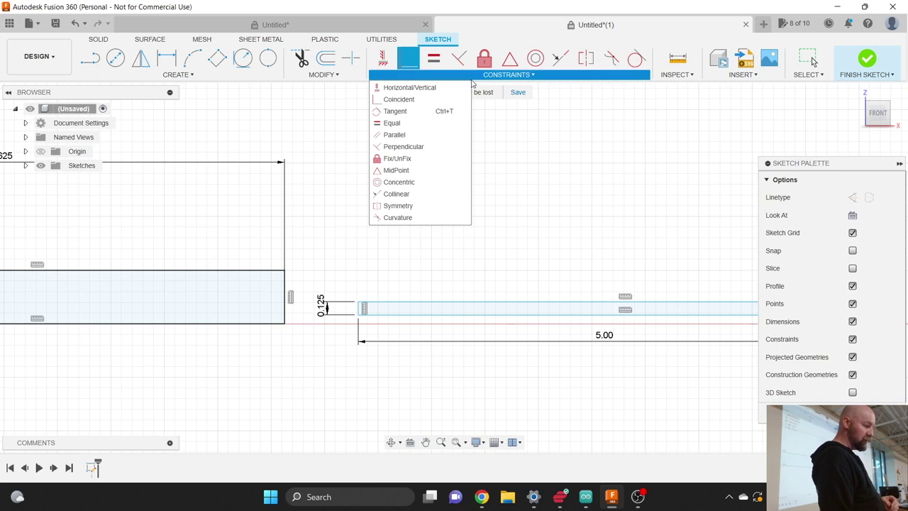
left_click(408, 100)
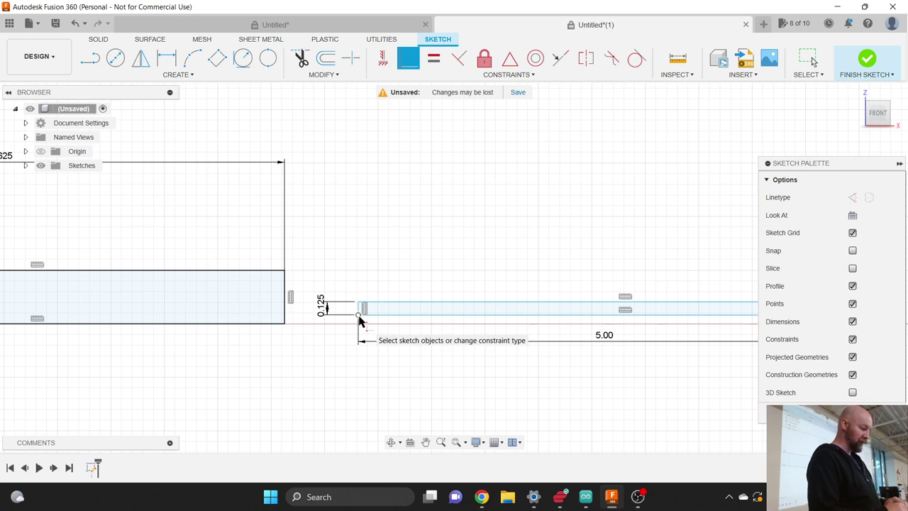
left_click(359, 316)
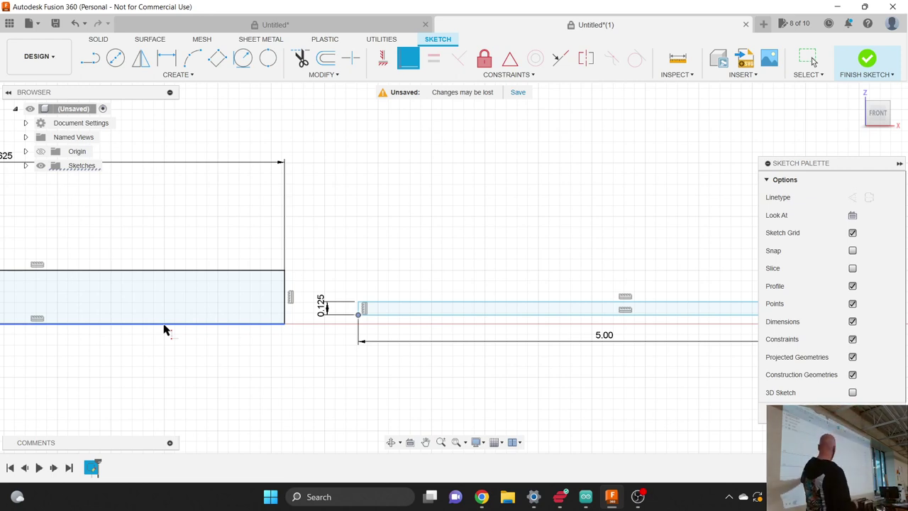
scroll(163, 330, "down", 3)
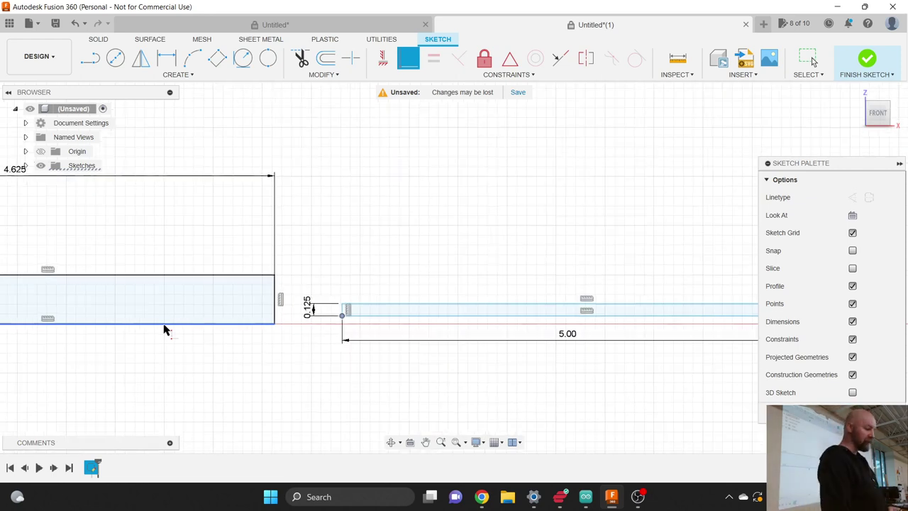
scroll(548, 331, "down", 3)
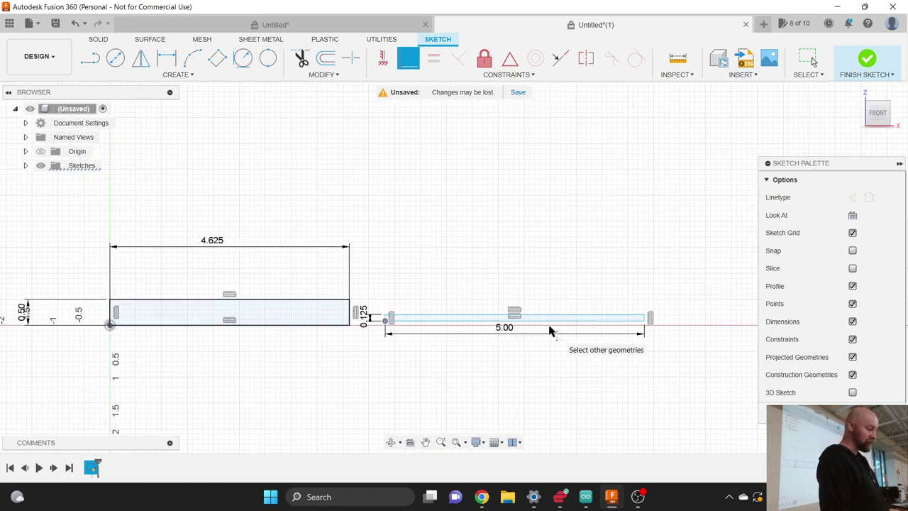
left_click(333, 326)
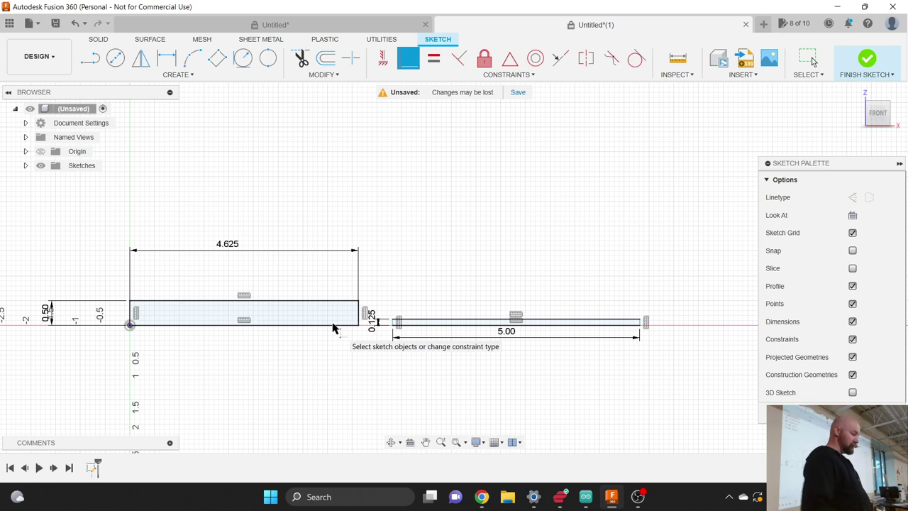
scroll(381, 320, "up", 5)
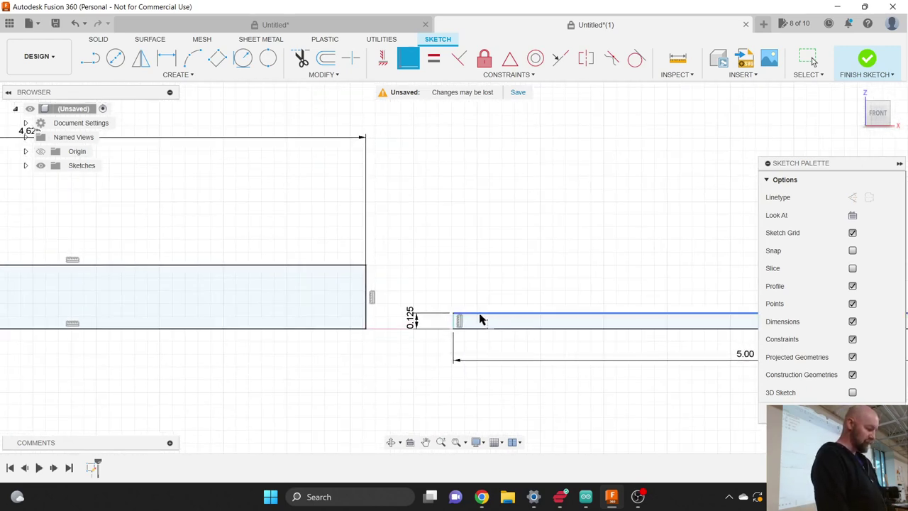
Step: Drag the shaft rectangle up off the handle's bottom line to sit within the handle height
key("Escape")
mouse_move(458, 320)
left_mouse_down()
mouse_move(344, 312)
mouse_move(263, 282)
mouse_move(424, 286)
mouse_move(245, 276)
mouse_move(373, 283)
mouse_move(248, 276)
mouse_move(297, 268)
mouse_move(257, 271)
mouse_move(414, 298)
mouse_move(249, 293)
mouse_move(366, 307)
mouse_move(224, 309)
mouse_move(381, 310)
mouse_move(299, 293)
mouse_move(434, 313)
left_mouse_up()
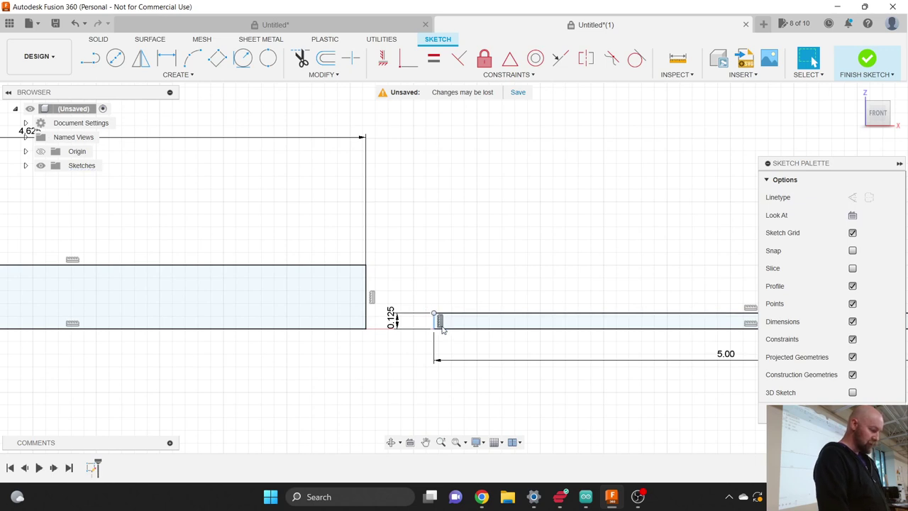
left_click(413, 321)
key("Escape")
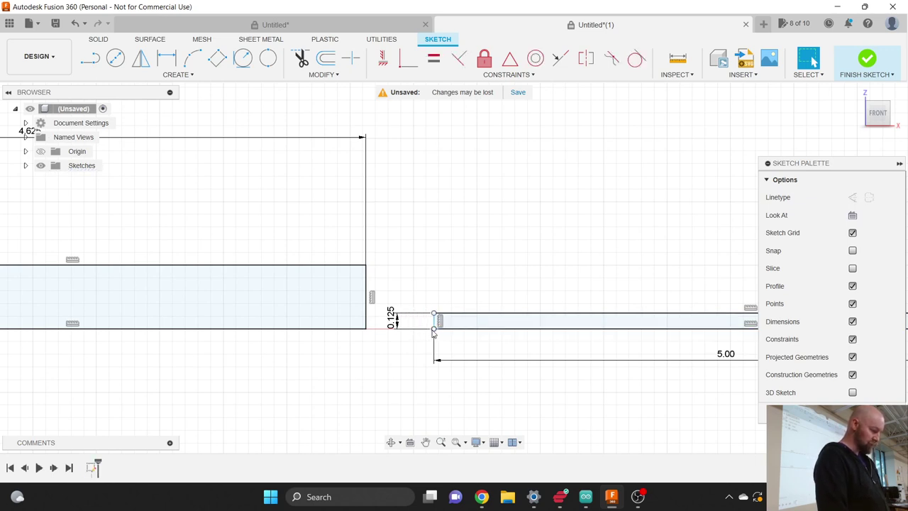
left_click(433, 328)
mouse_move(448, 331)
left_mouse_down()
mouse_move(447, 307)
mouse_move(448, 338)
left_mouse_up()
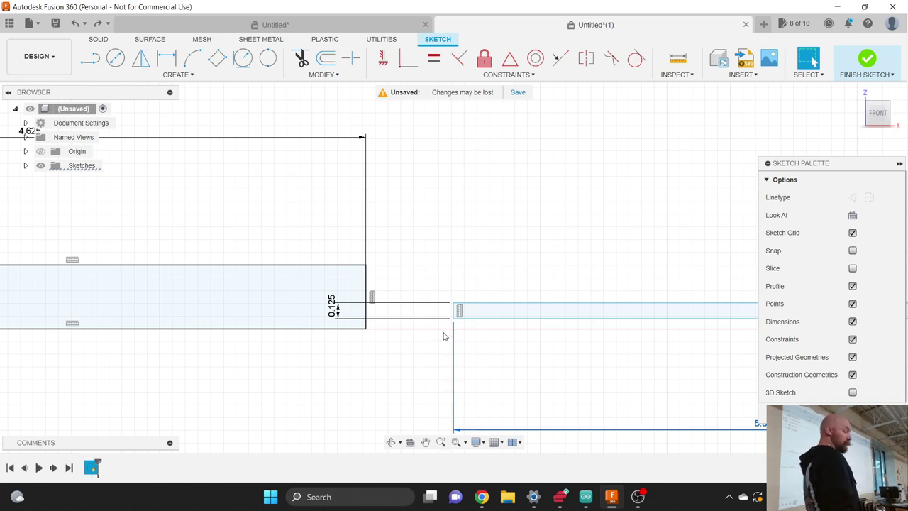
left_click(382, 61)
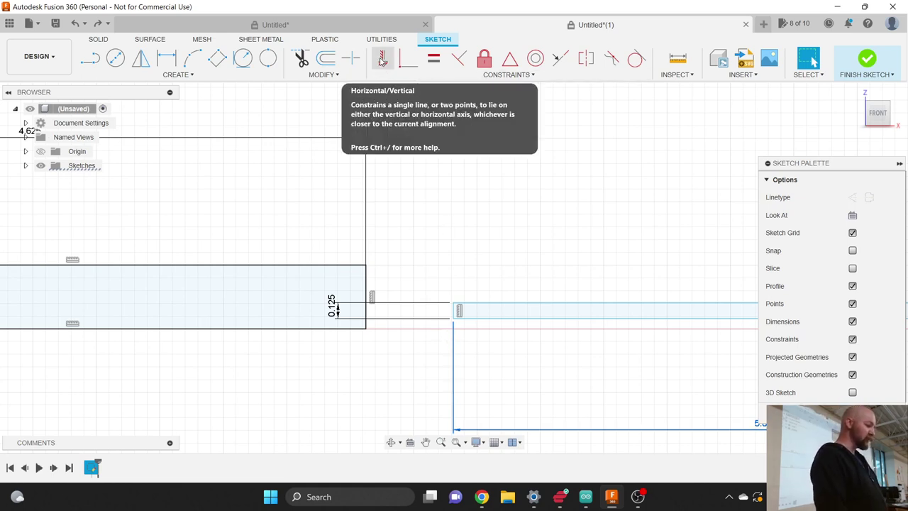
Step: Constrain the shaft's bottom-left corner horizontally level with the handle's bottom-right corner
key("Escape")
left_click(518, 74)
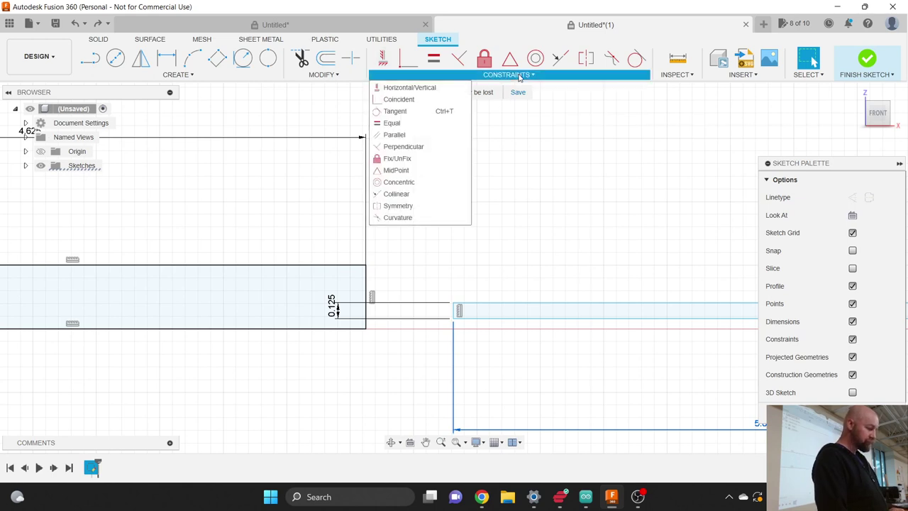
left_click(488, 74)
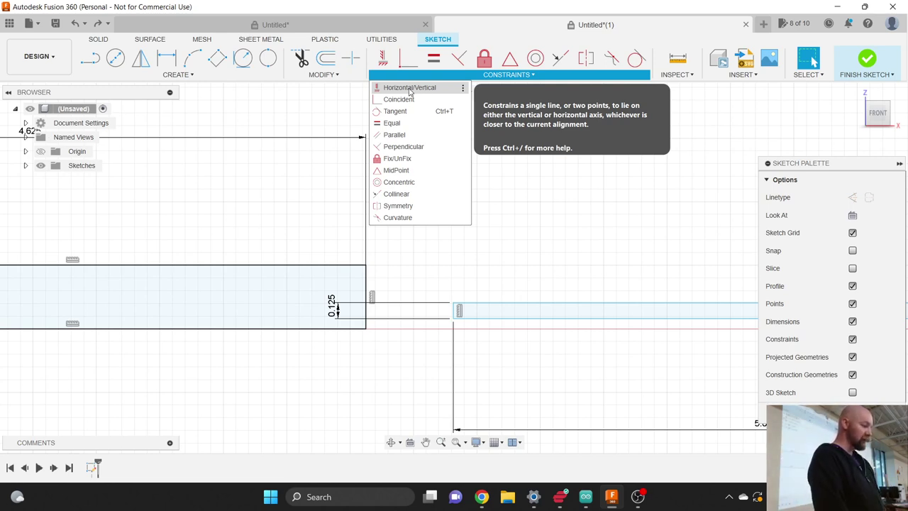
left_click(409, 90)
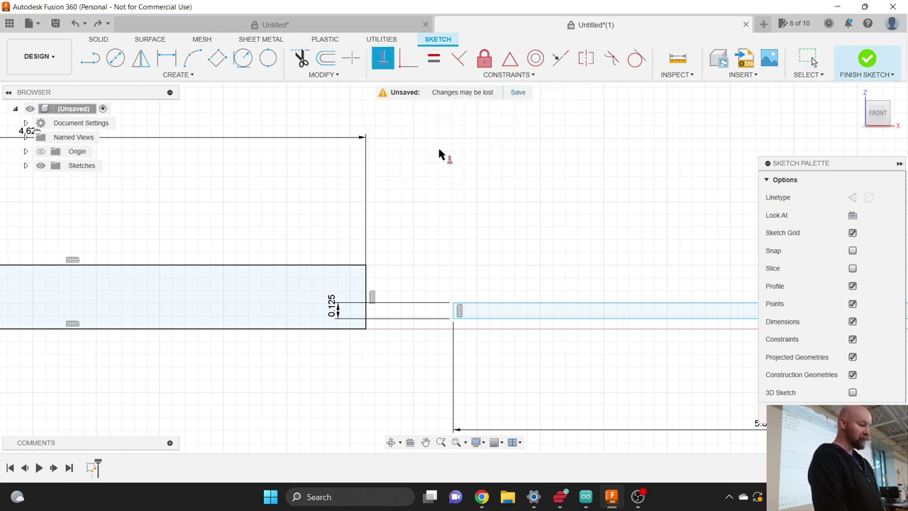
left_click(452, 319)
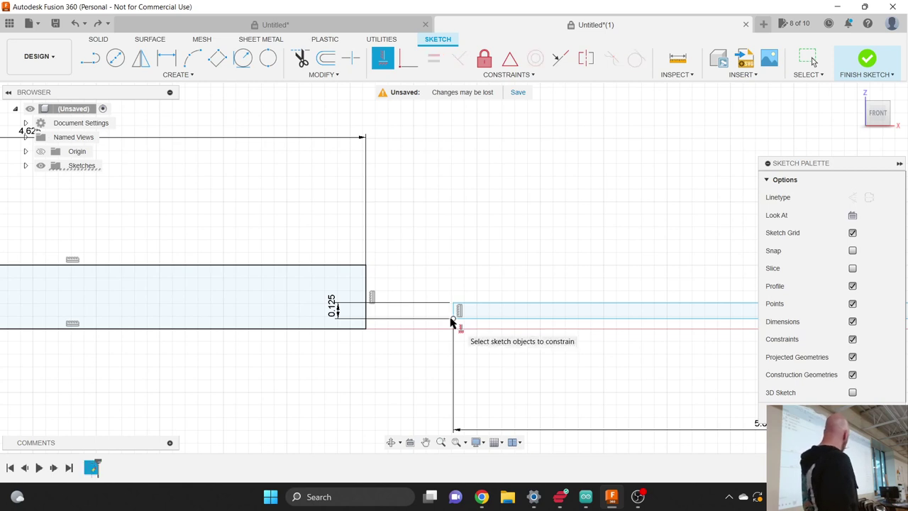
left_click(366, 329)
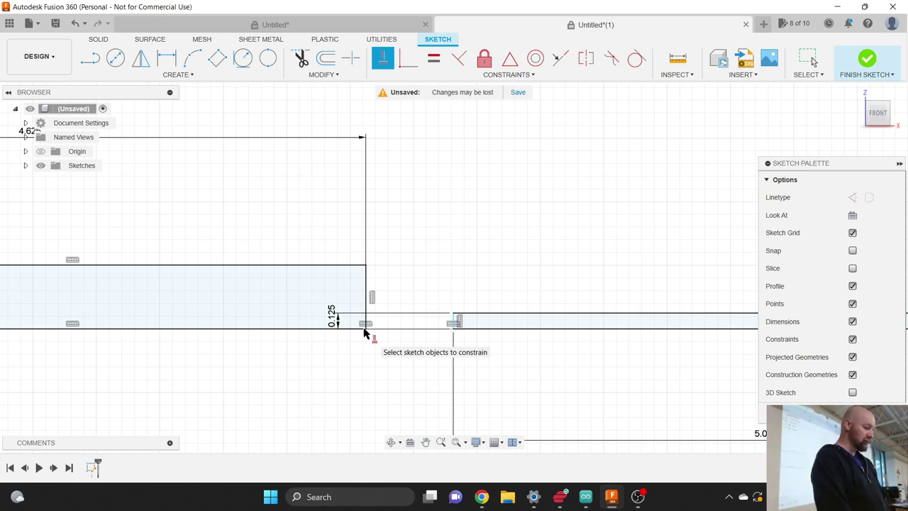
key("Escape")
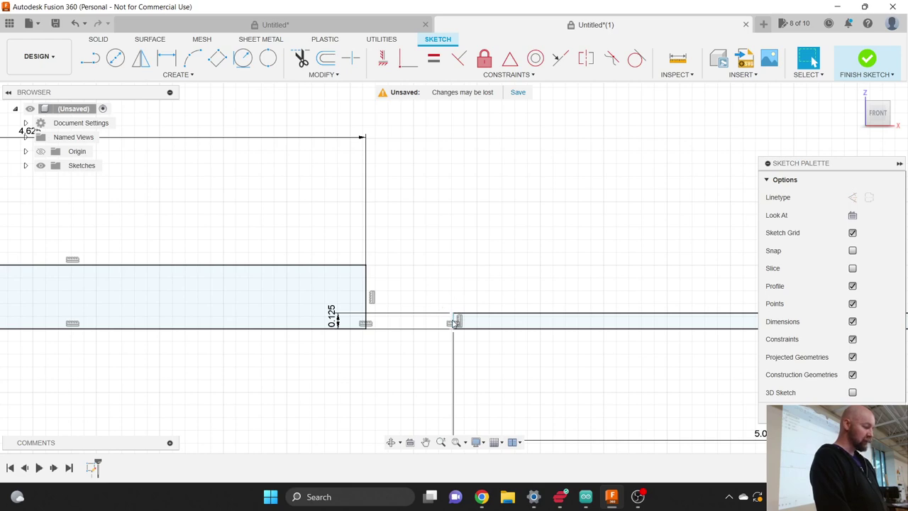
scroll(454, 323, "up", 3)
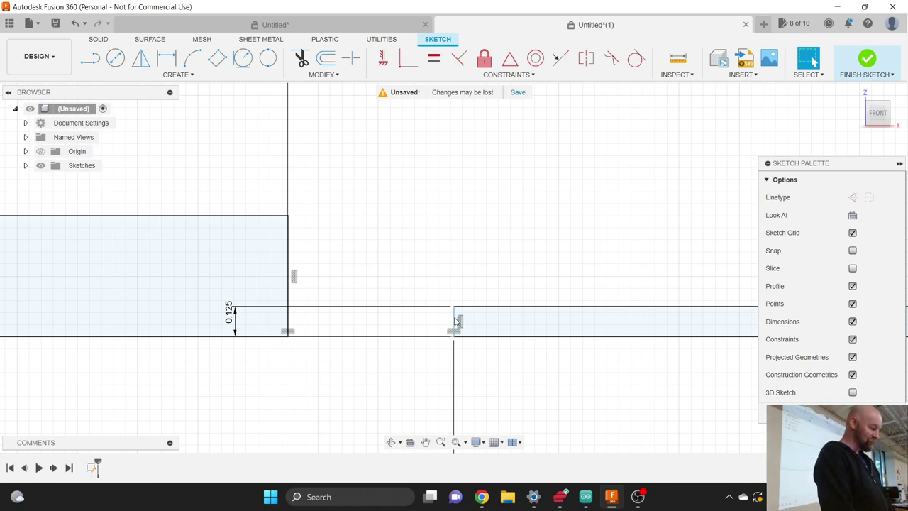
Step: Drag the shaft rectangle left until its end overlaps the handle's right end
mouse_move(455, 322)
left_mouse_down()
mouse_move(250, 324)
mouse_move(378, 328)
left_mouse_up()
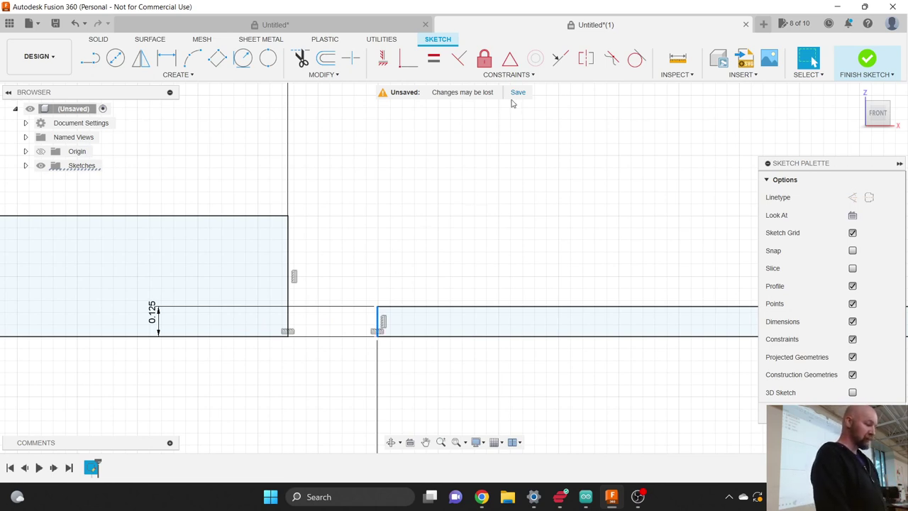
scroll(454, 266, "down", 1)
scroll(454, 266, "down", 3)
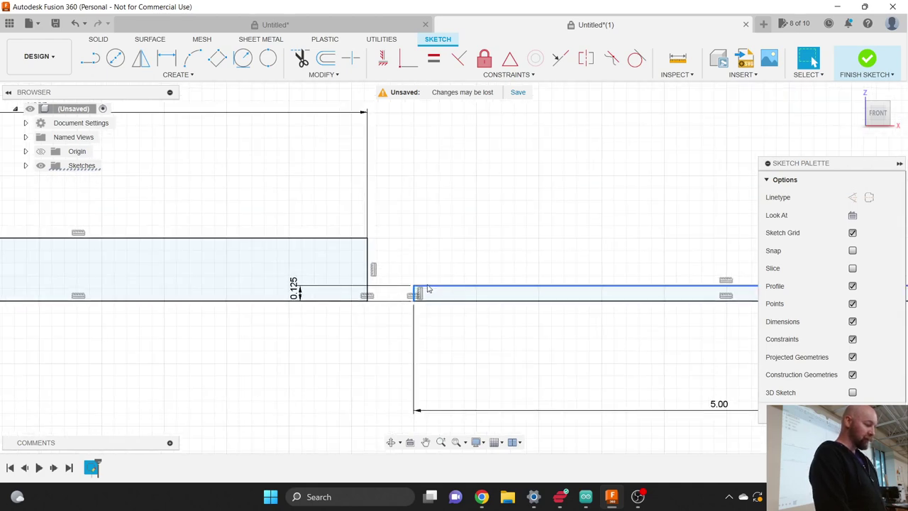
left_click_drag(417, 292, 253, 286)
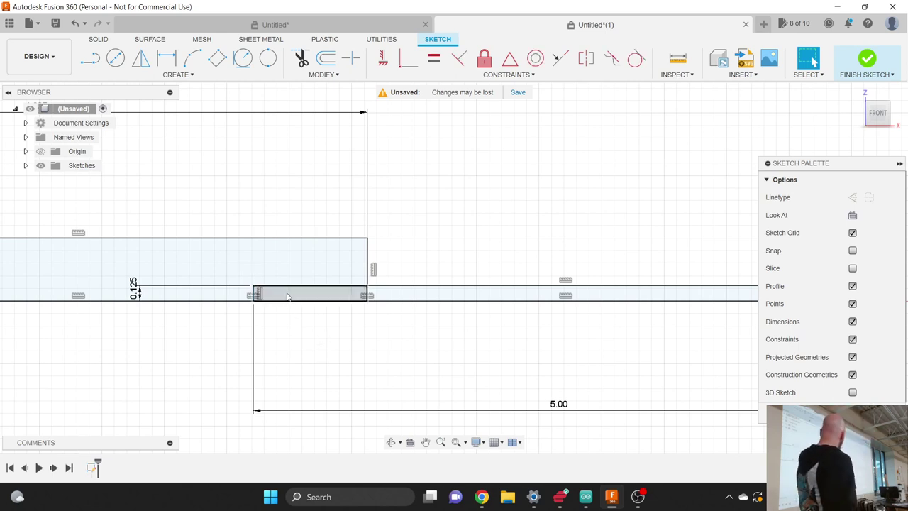
left_click_drag(253, 289, 234, 295)
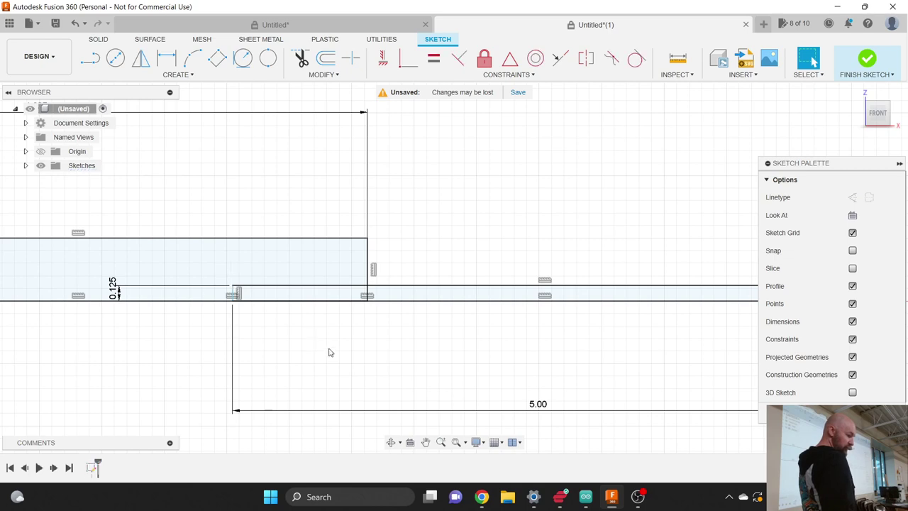
scroll(327, 355, "down", 3)
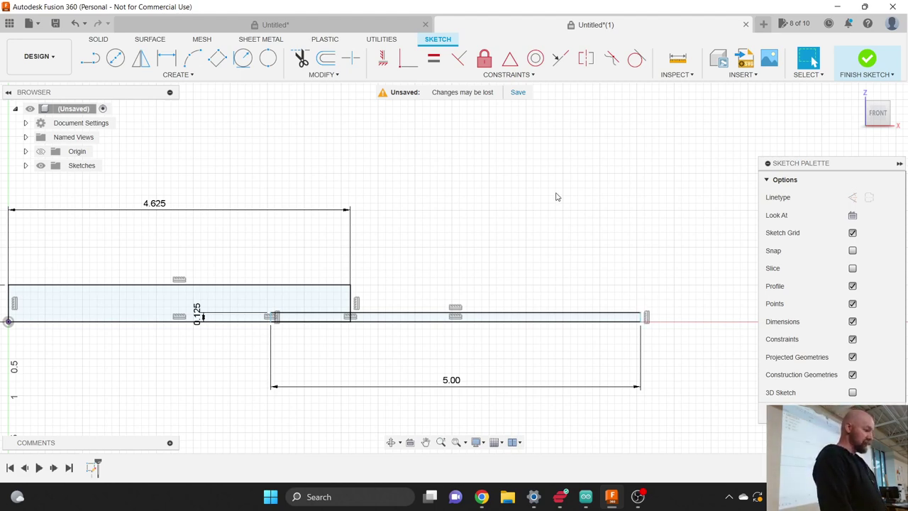
Step: Dimension the shaft's protrusion past the handle's right edge as 3 3/4 (3.75) inches
left_click(177, 75)
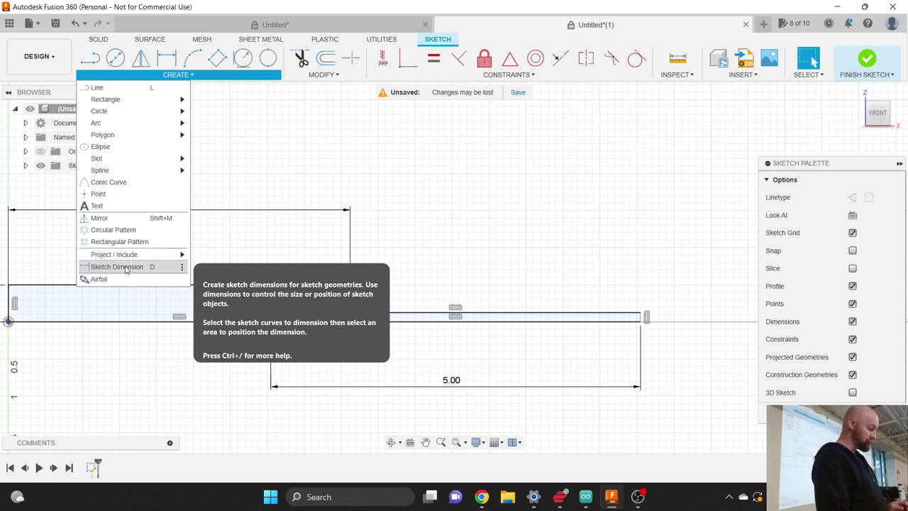
left_click(119, 267)
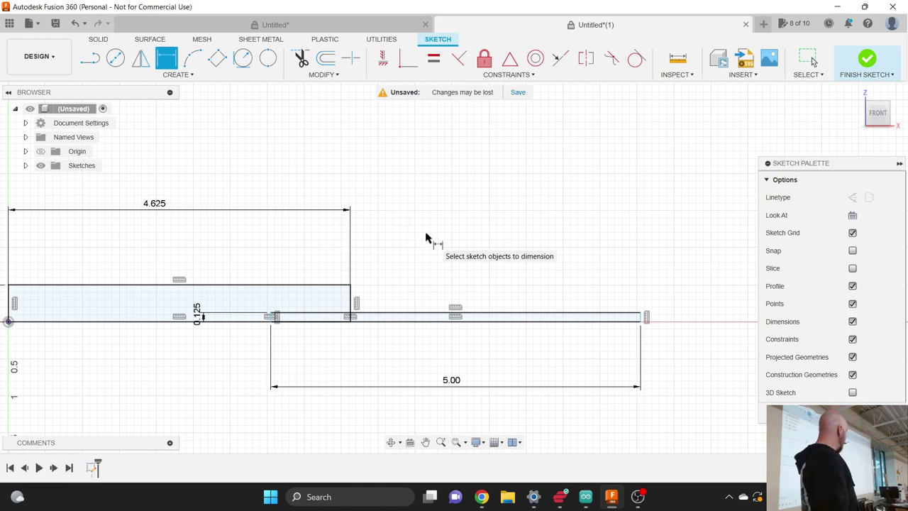
left_click(349, 296)
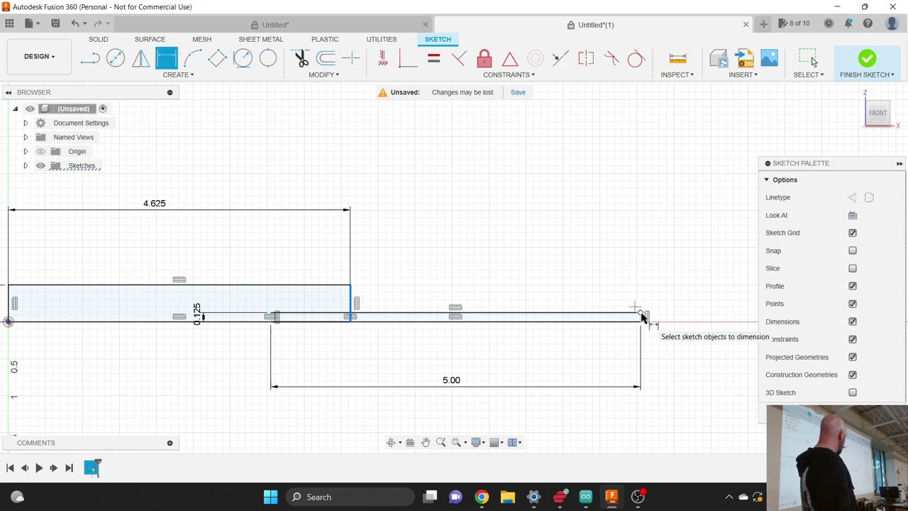
left_click(643, 321)
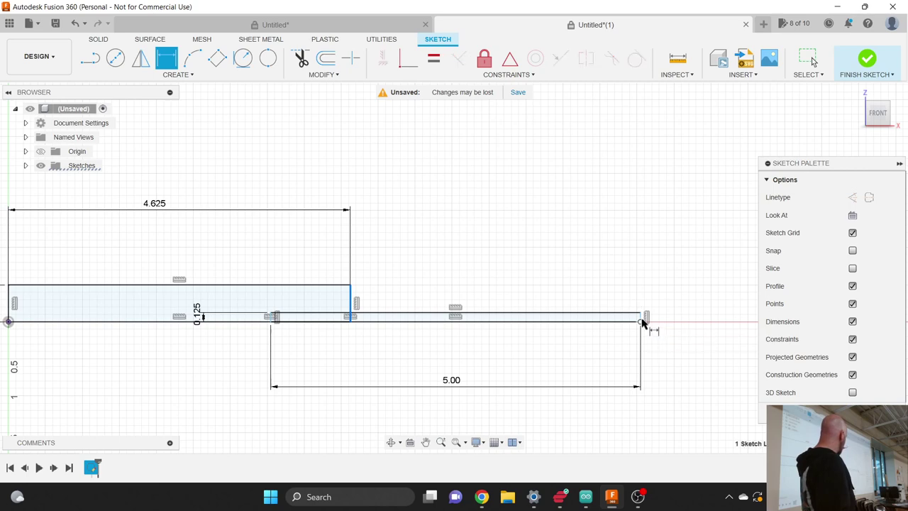
left_click(641, 321)
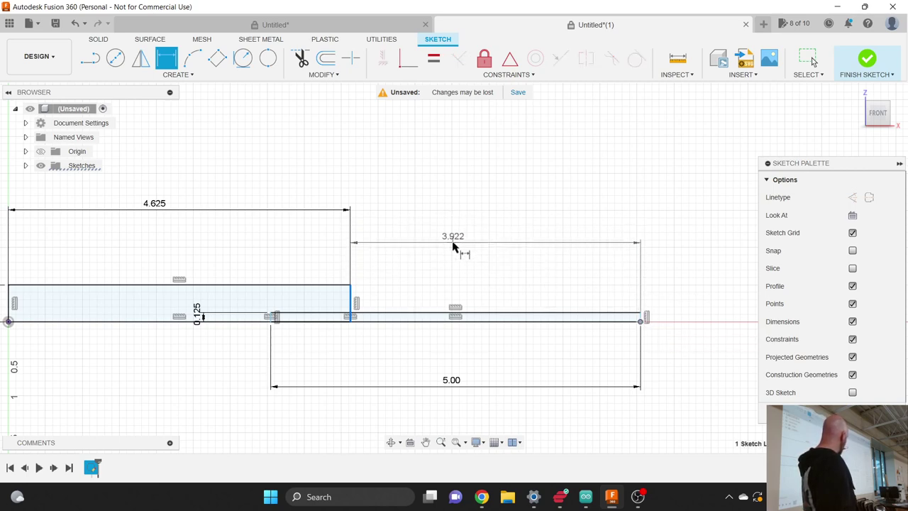
left_click(472, 252)
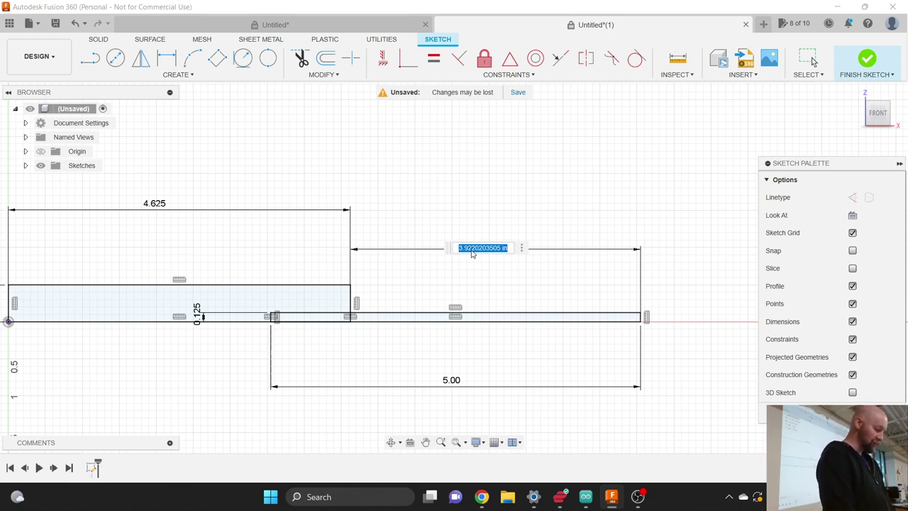
type("3 3/4")
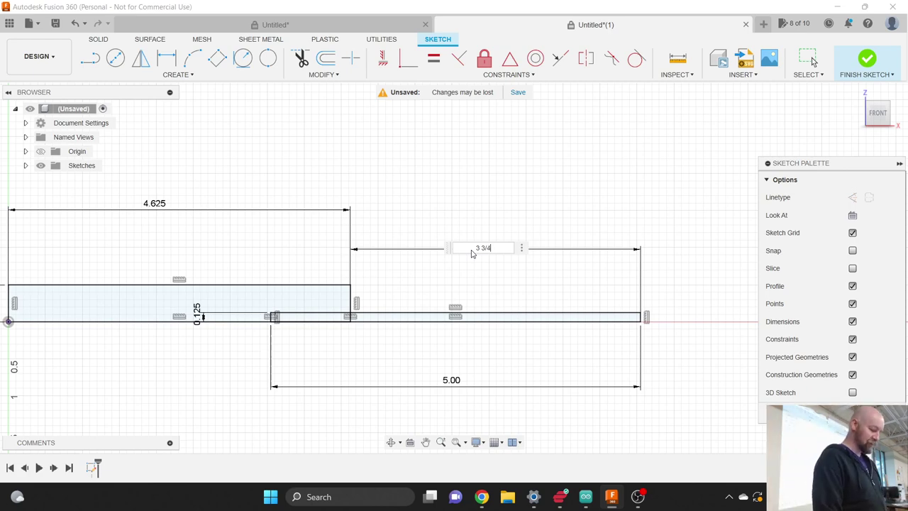
key("Return")
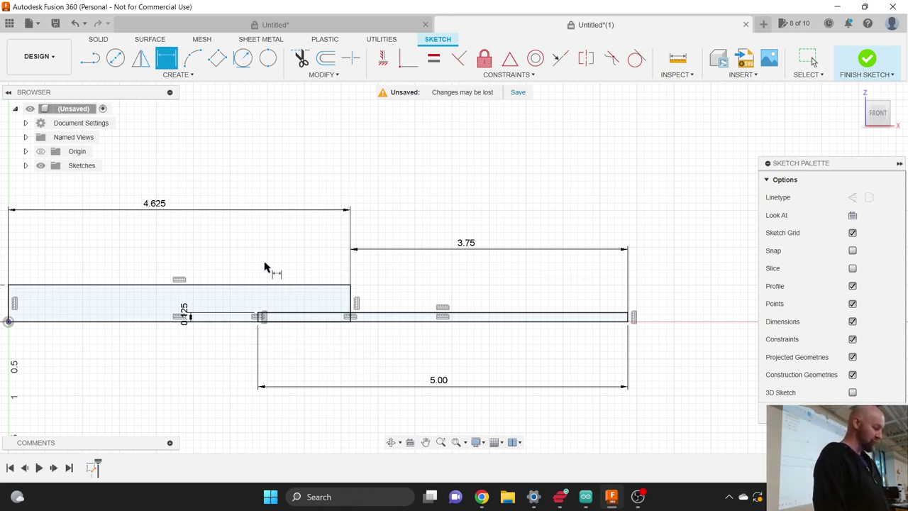
key("Escape")
Step: Line the 4.625 dimension up with the 3.75 dimension and bring up the Modify tools
left_click_drag(160, 211, 160, 253)
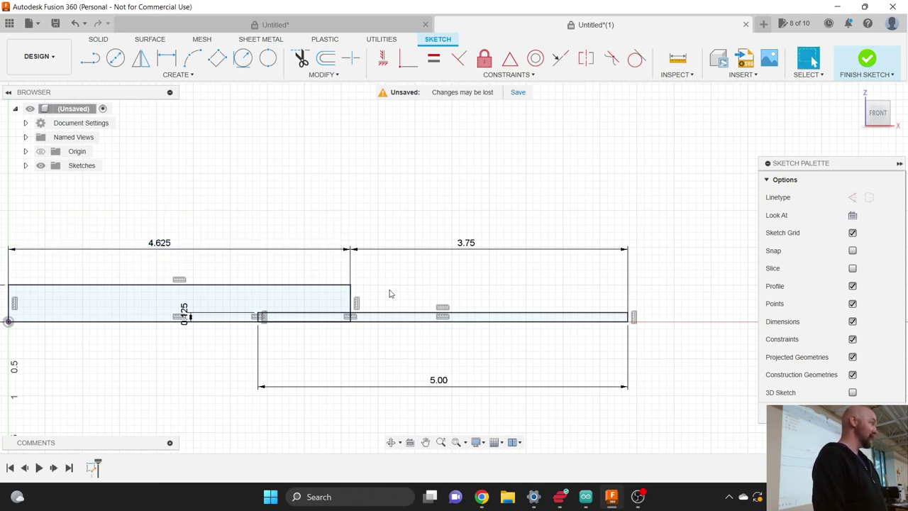
scroll(515, 310, "down", 3)
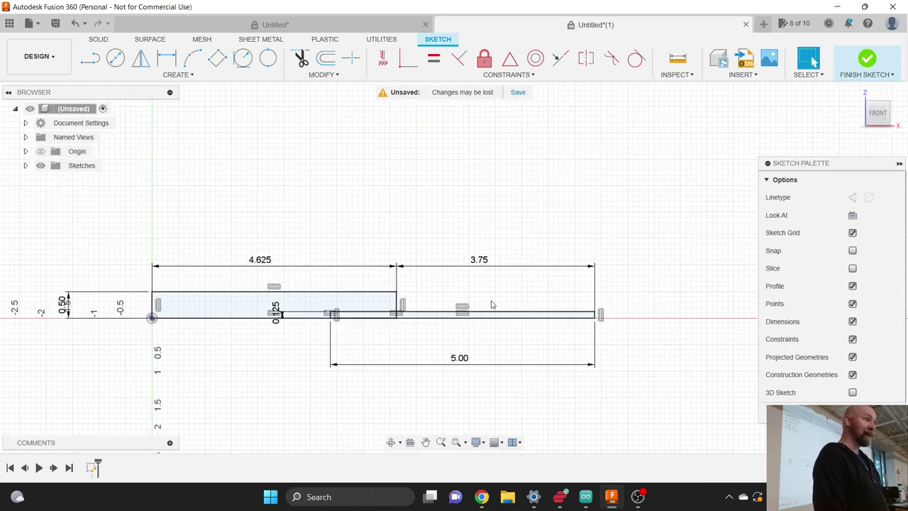
scroll(414, 297, "up", 2)
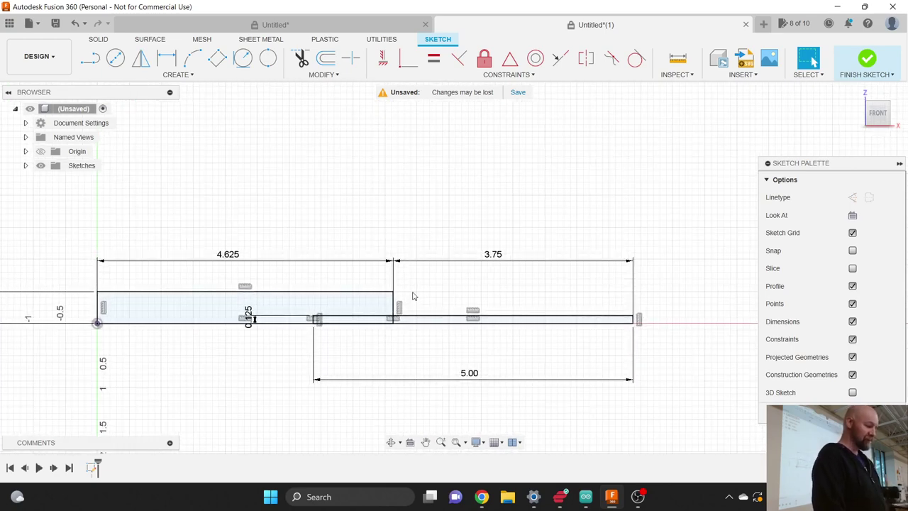
scroll(665, 301, "down", 1)
scroll(449, 290, "up", 2)
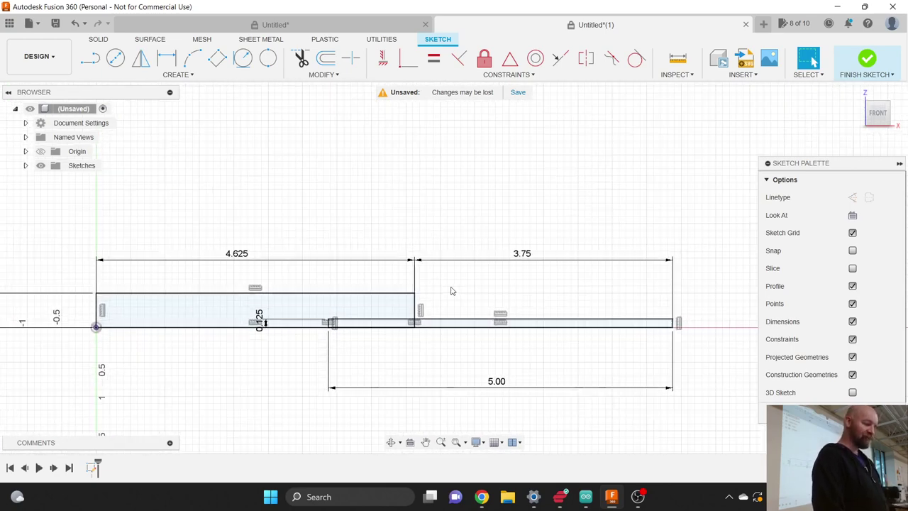
scroll(450, 290, "down", 3)
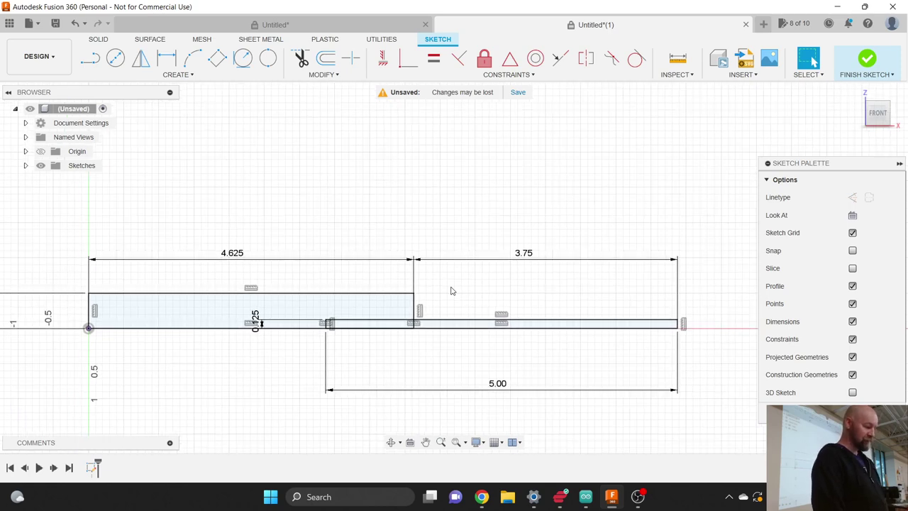
scroll(653, 316, "up", 2)
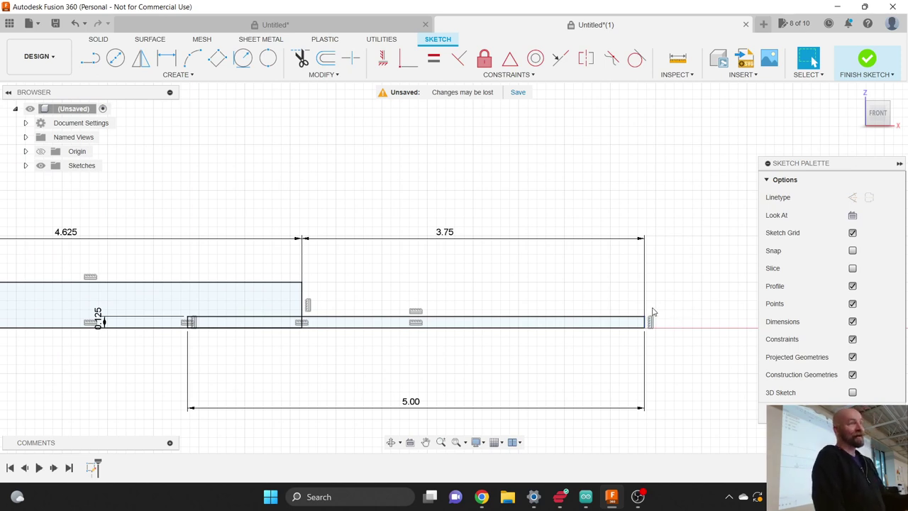
scroll(652, 312, "up", 1)
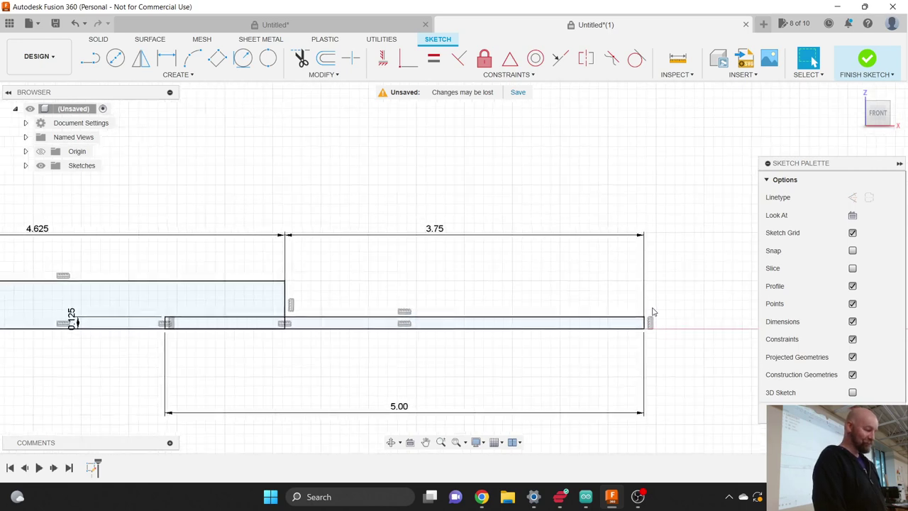
scroll(653, 312, "down", 3)
scroll(652, 312, "down", 1)
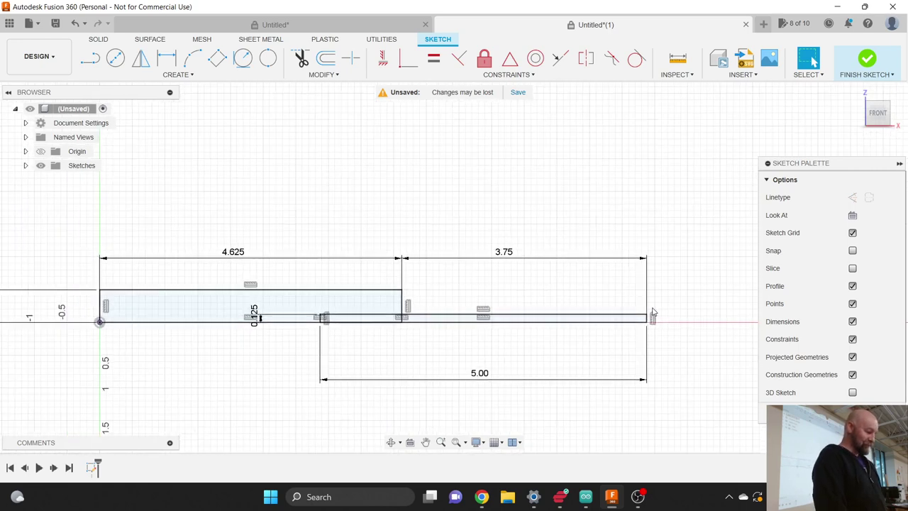
scroll(652, 312, "down", 1)
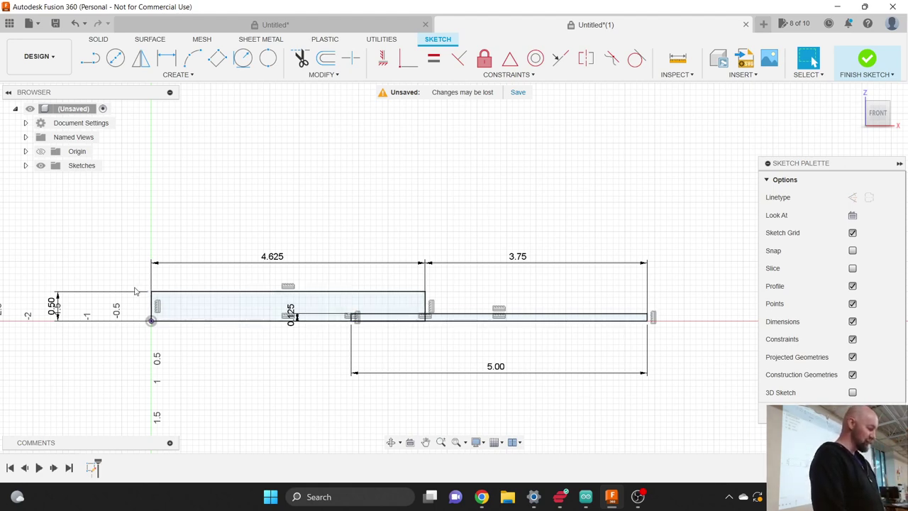
scroll(135, 290, "up", 6)
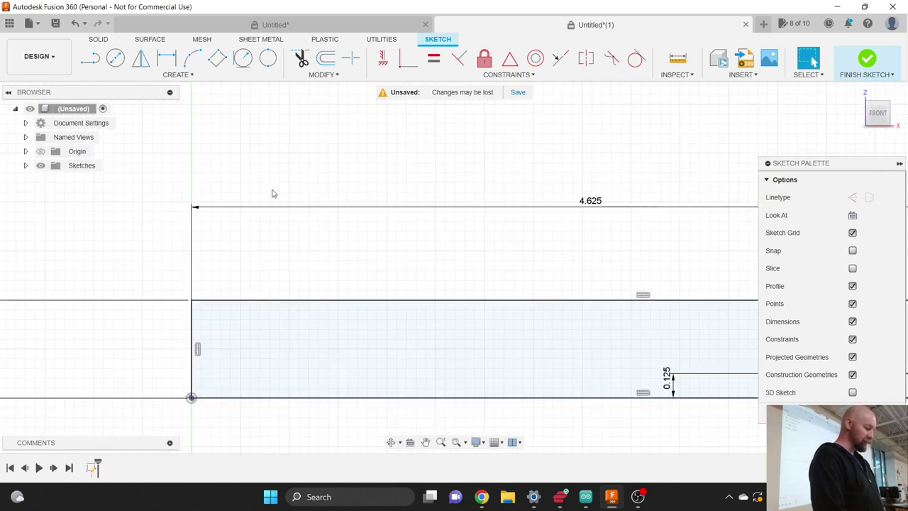
scroll(181, 314, "up", 5)
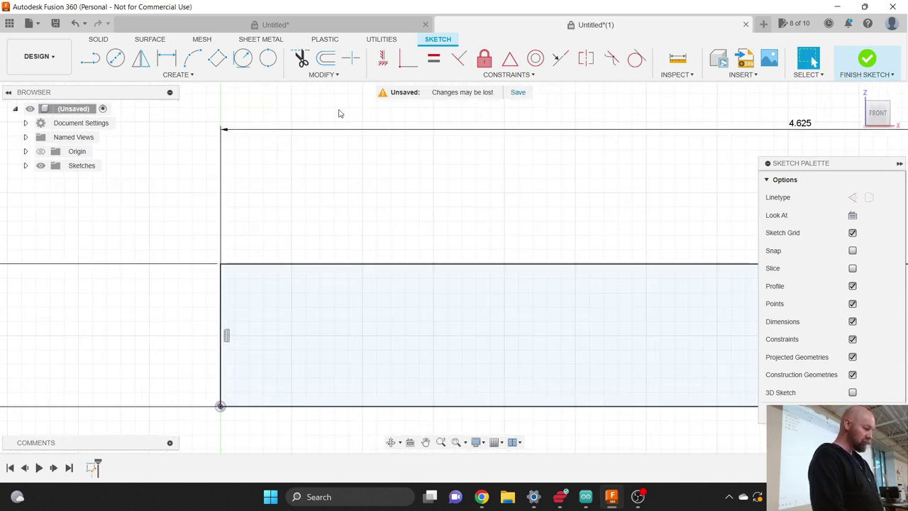
left_click(323, 75)
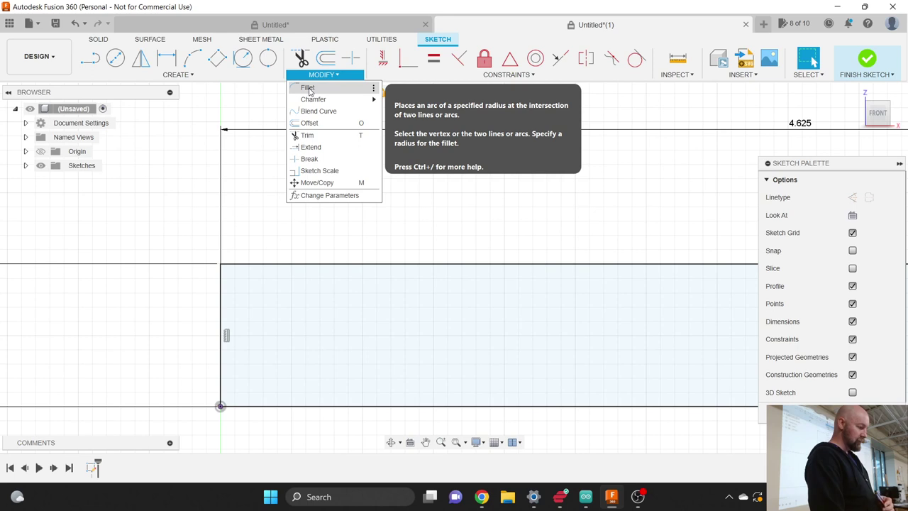
Step: Fillet the corner between the handle's left and top edges with a 0.5 in radius
left_click(309, 89)
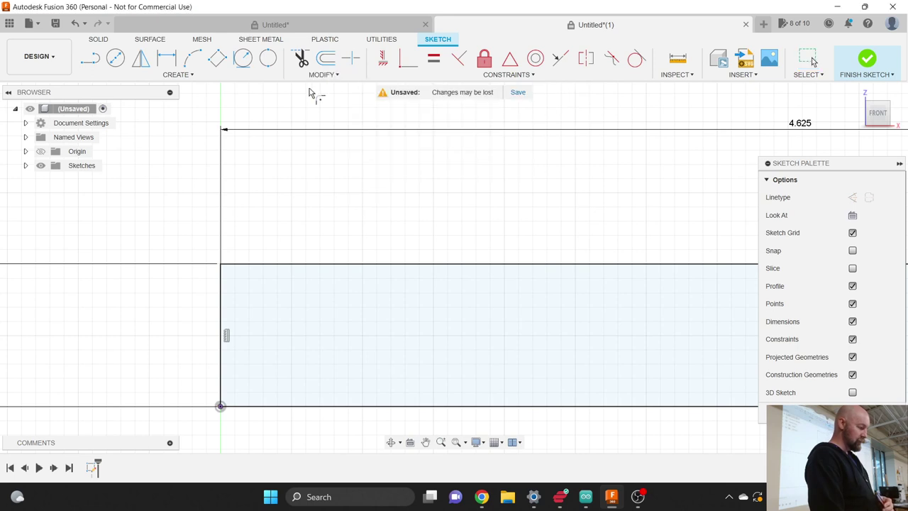
left_click(222, 304)
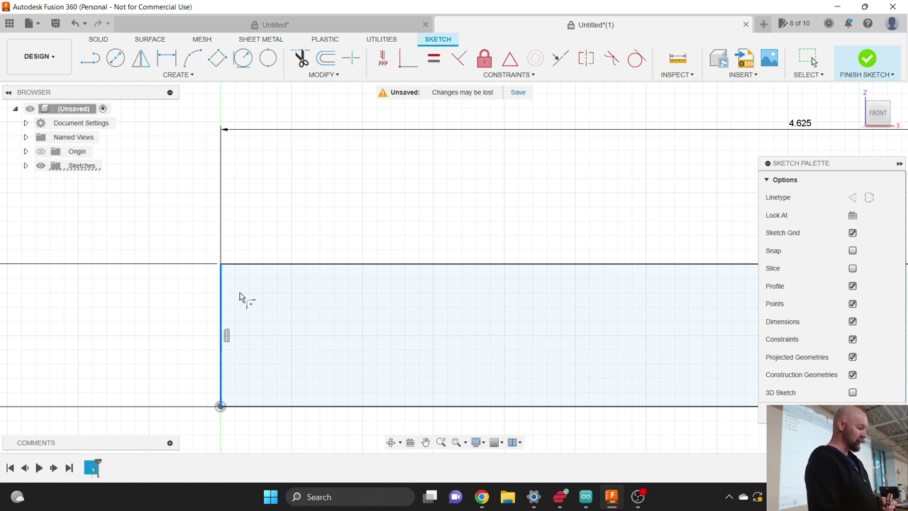
left_click(285, 265)
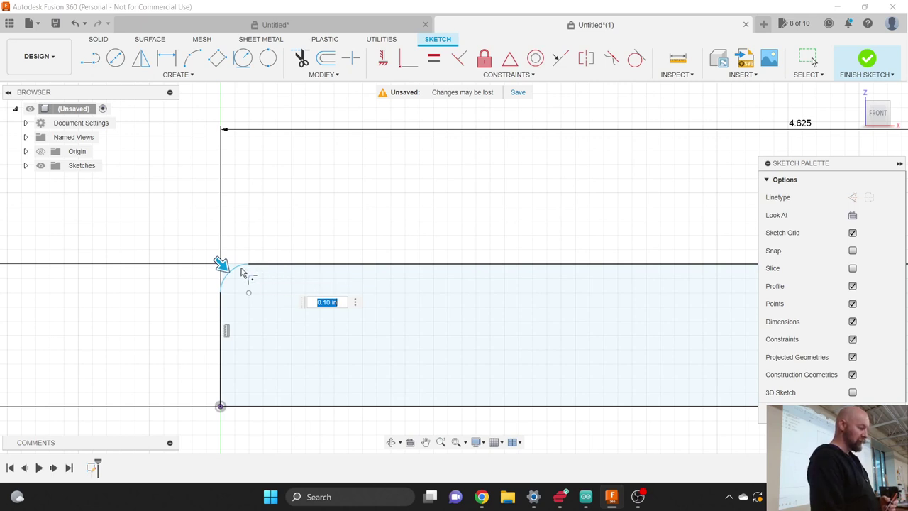
left_click_drag(222, 263, 250, 295)
type(".5")
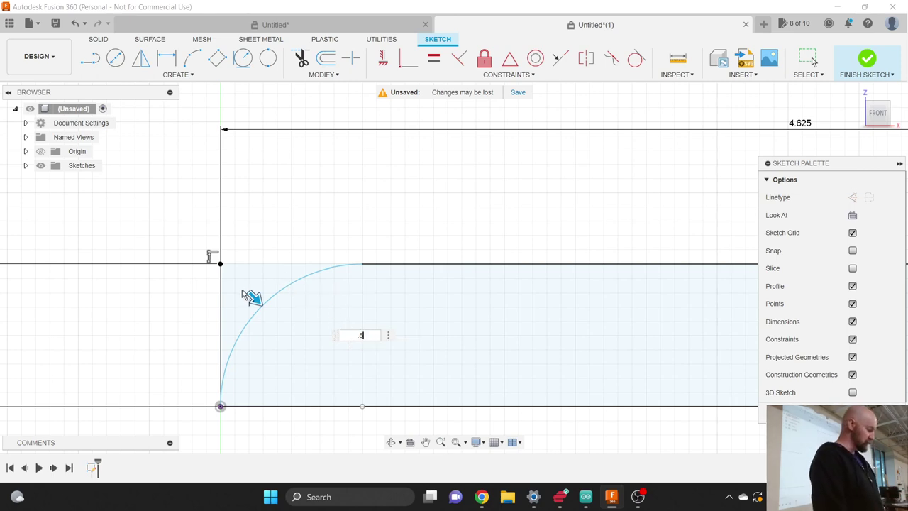
scroll(248, 293, "down", 1)
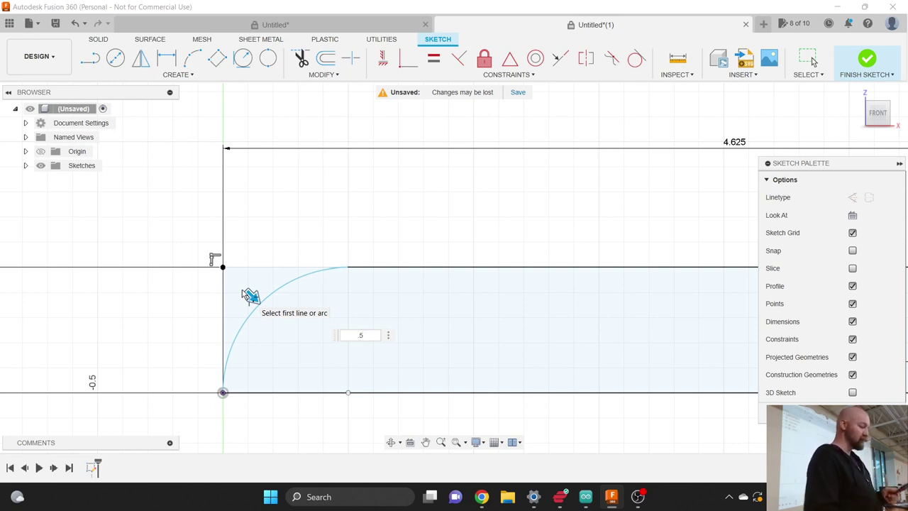
scroll(161, 299, "down", 5)
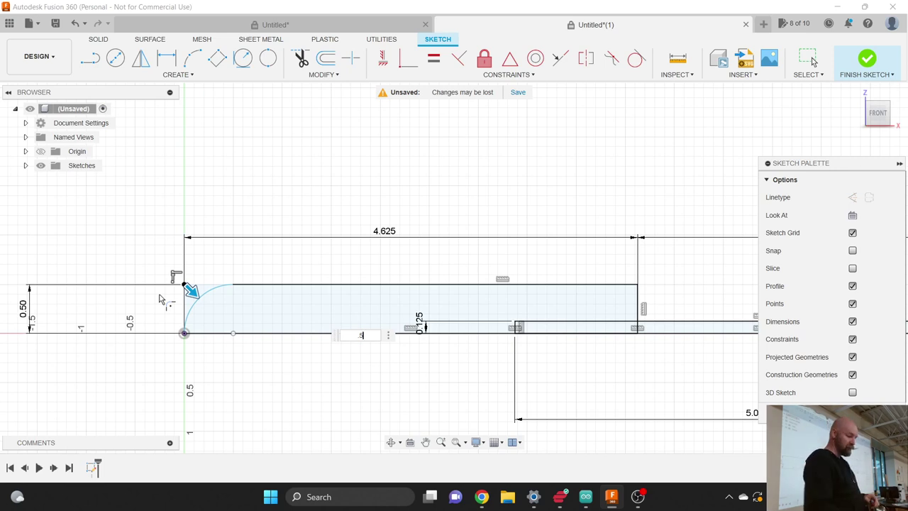
key("Return")
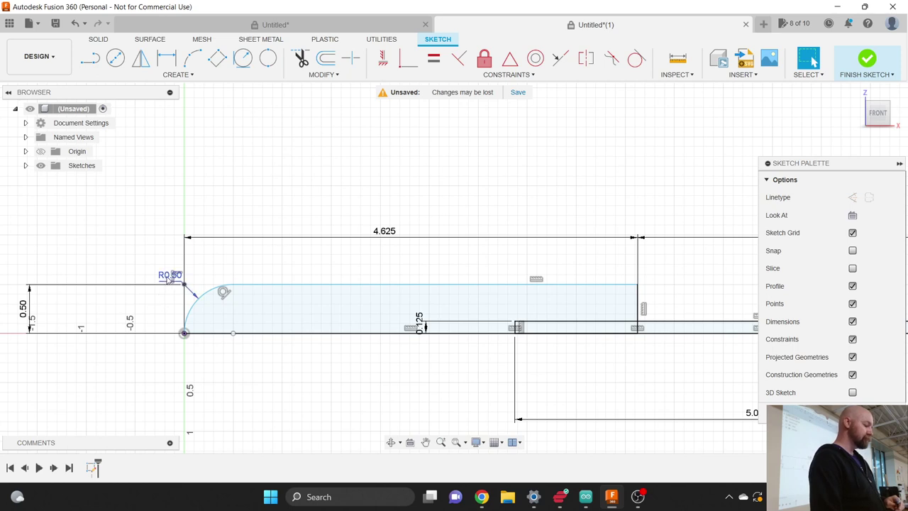
Step: Reposition the R0.50 radius label above the fillet arc, keeping the 0.5 radius
left_click_drag(171, 276, 142, 252)
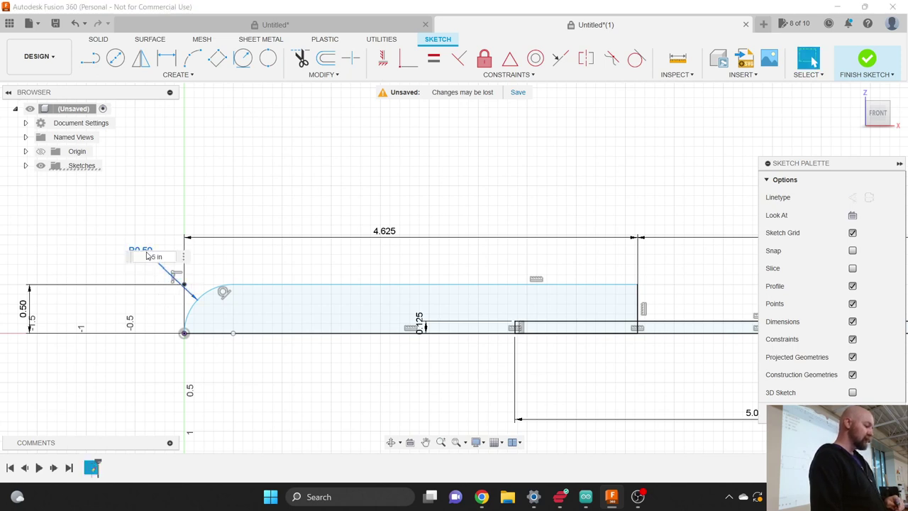
double_click(142, 251)
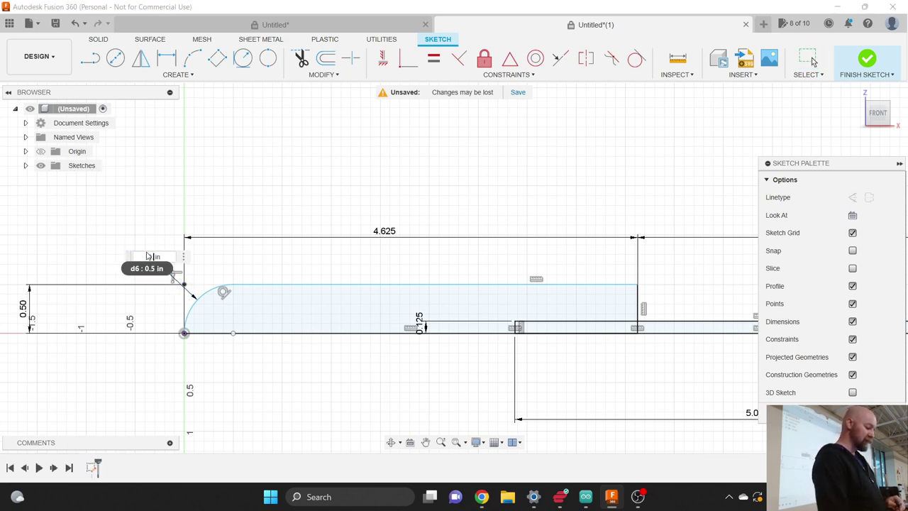
key("Return")
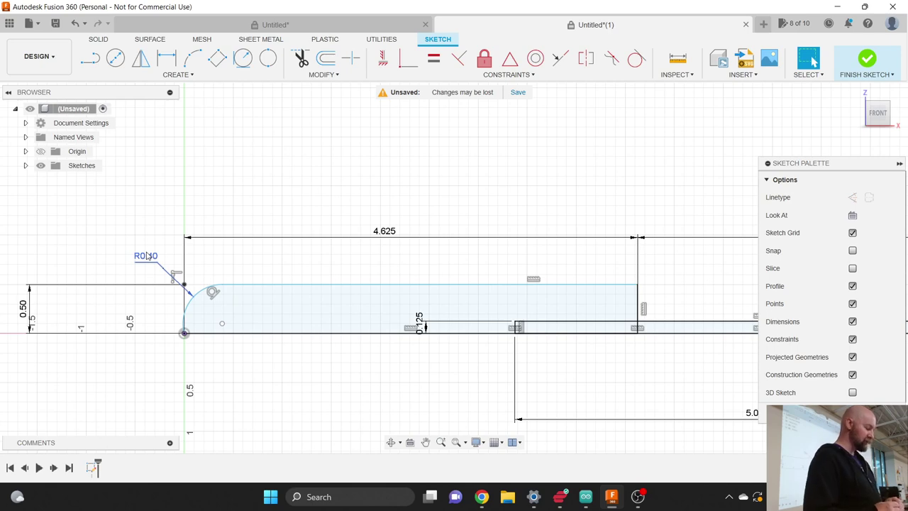
scroll(146, 257, "up", 5)
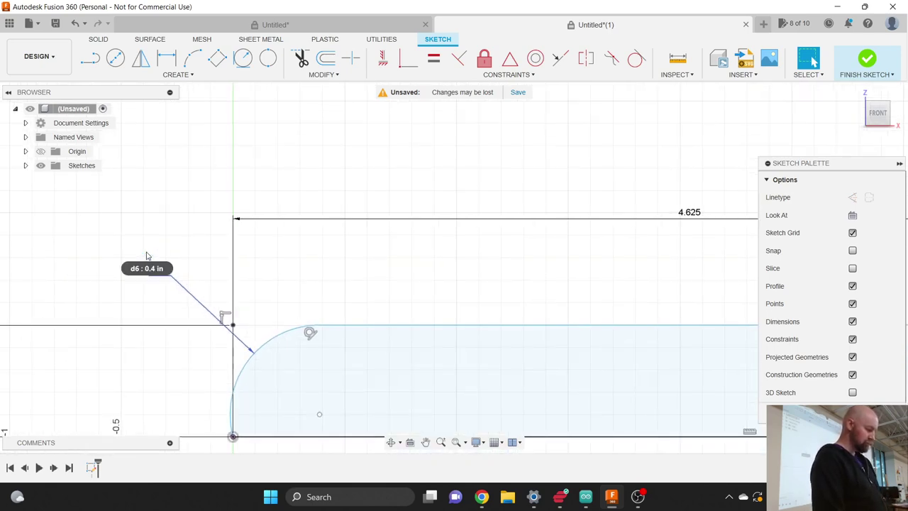
key("ctrl+z")
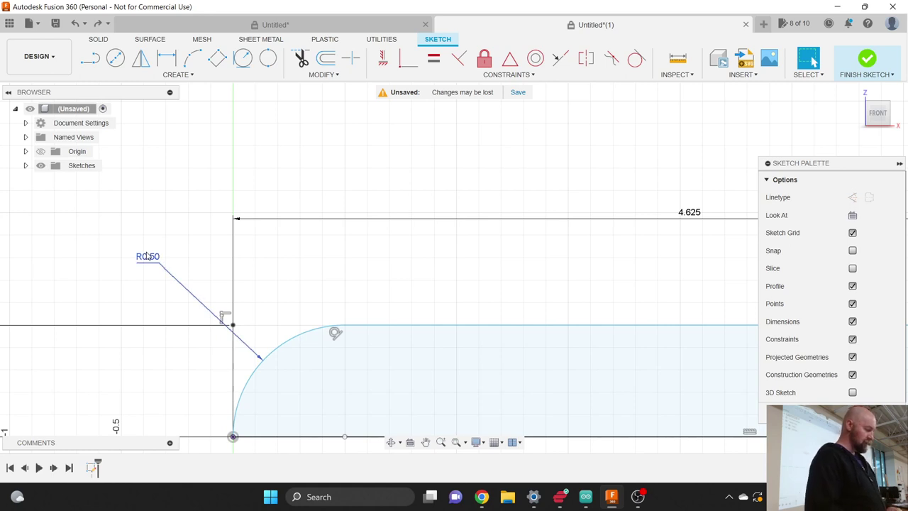
left_click_drag(146, 256, 275, 280)
scroll(154, 270, "down", 5)
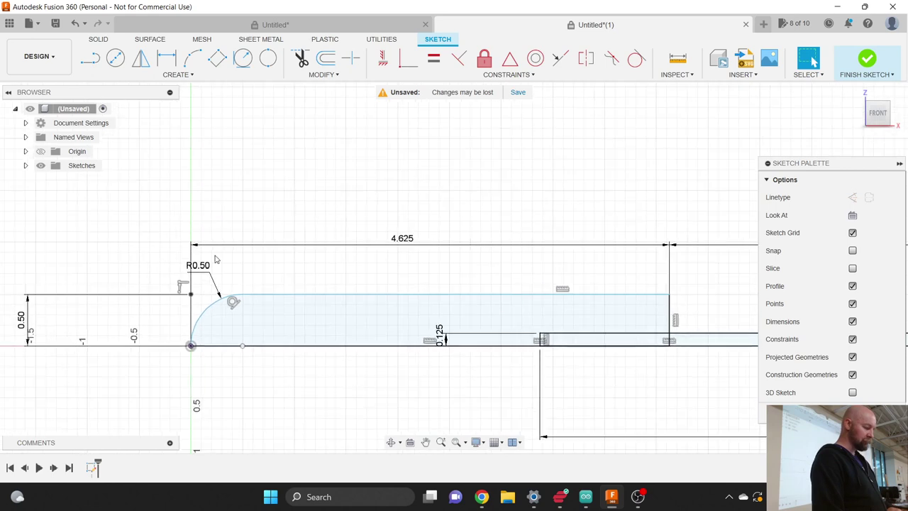
Step: Try changing the 4.625 handle length to 6, then undo back to 4.625
double_click(411, 241)
type("6")
key("Return")
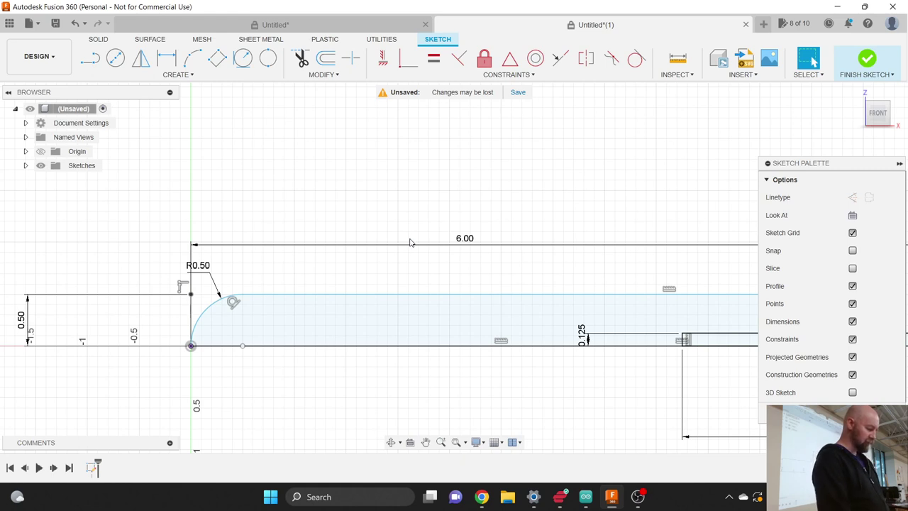
key("ctrl+z")
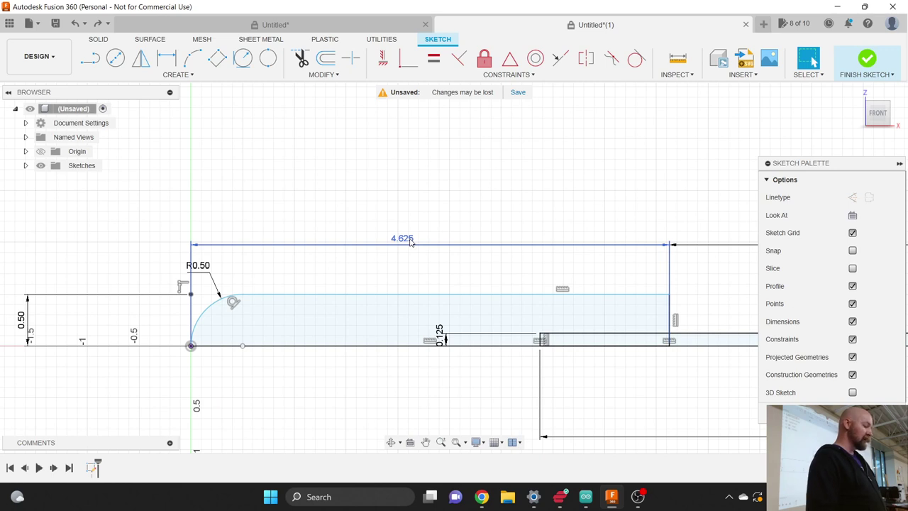
key("d")
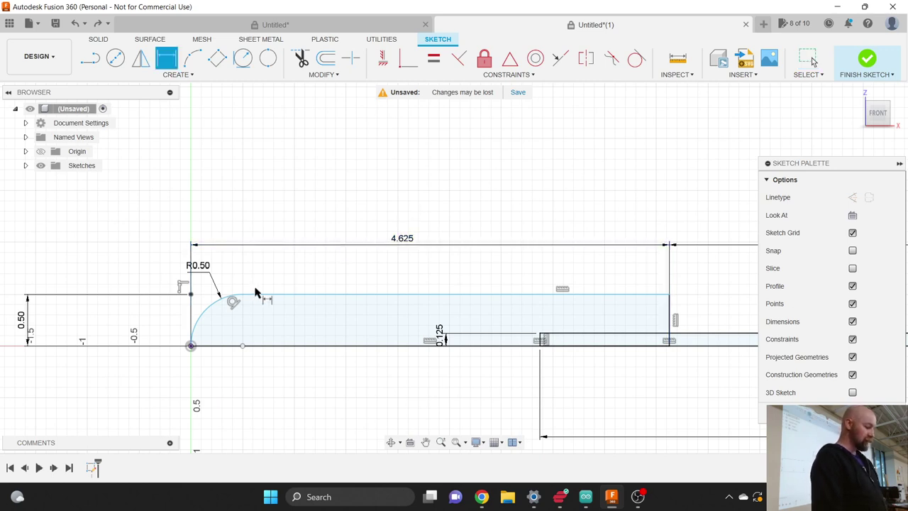
left_click(242, 295)
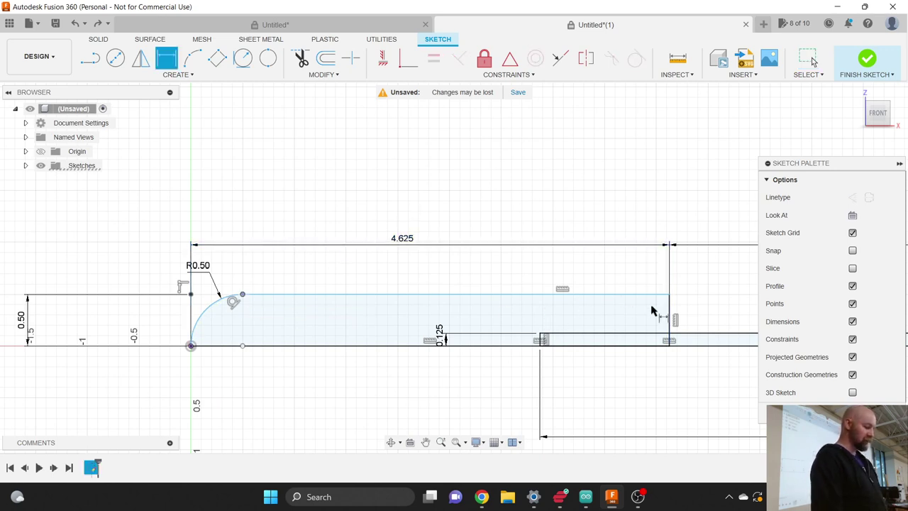
left_click(669, 295)
left_click(443, 280)
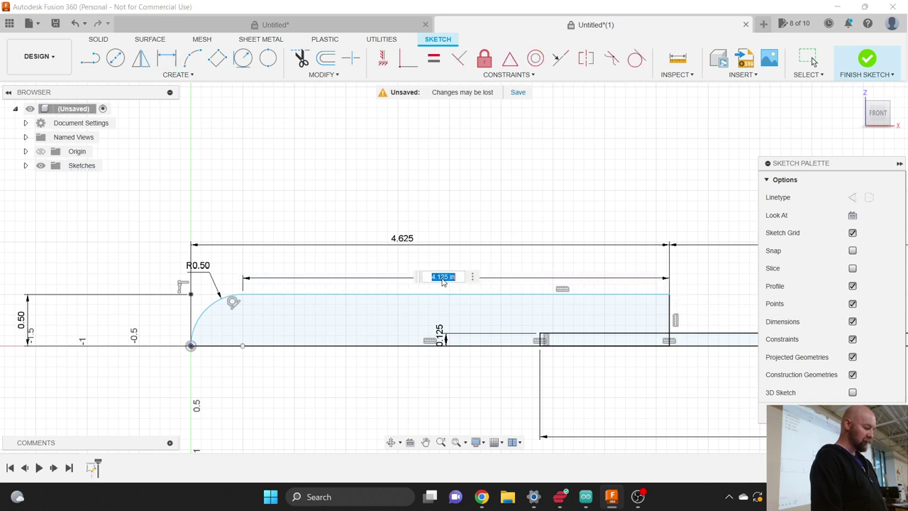
key("Return")
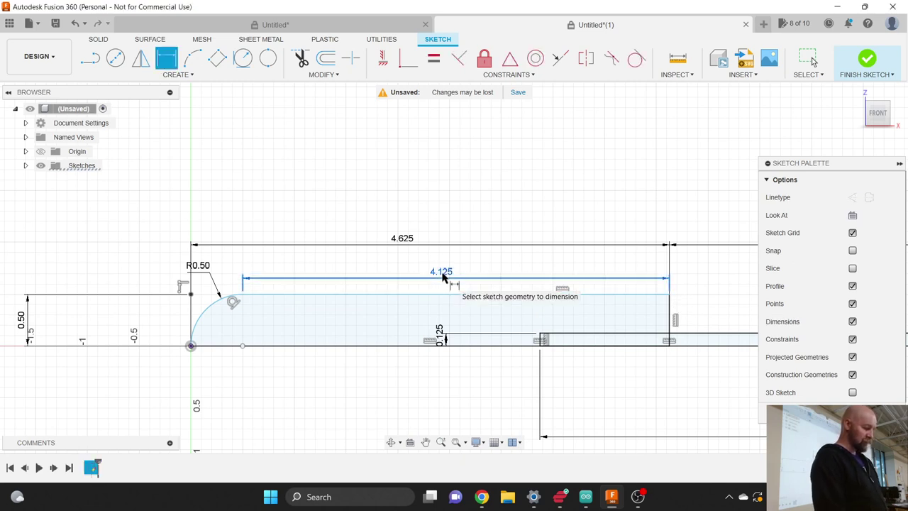
key("ctrl+z")
key("l")
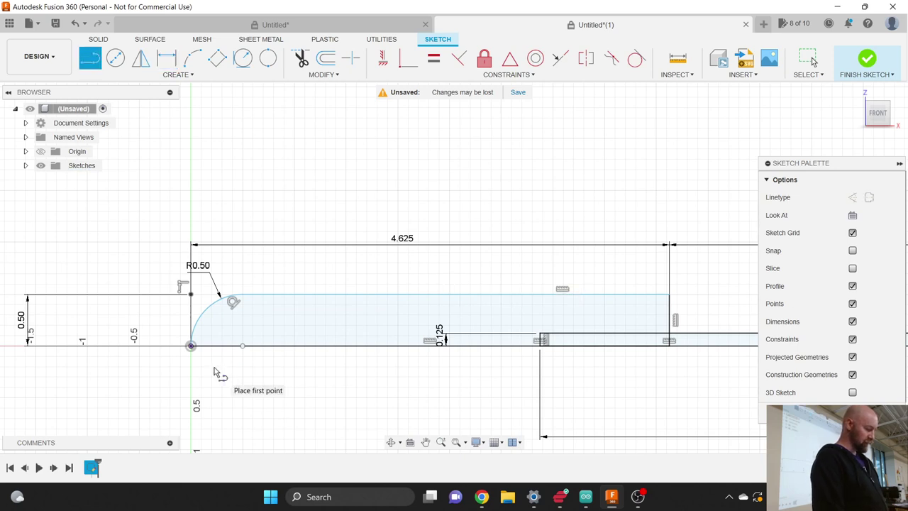
left_click(192, 346)
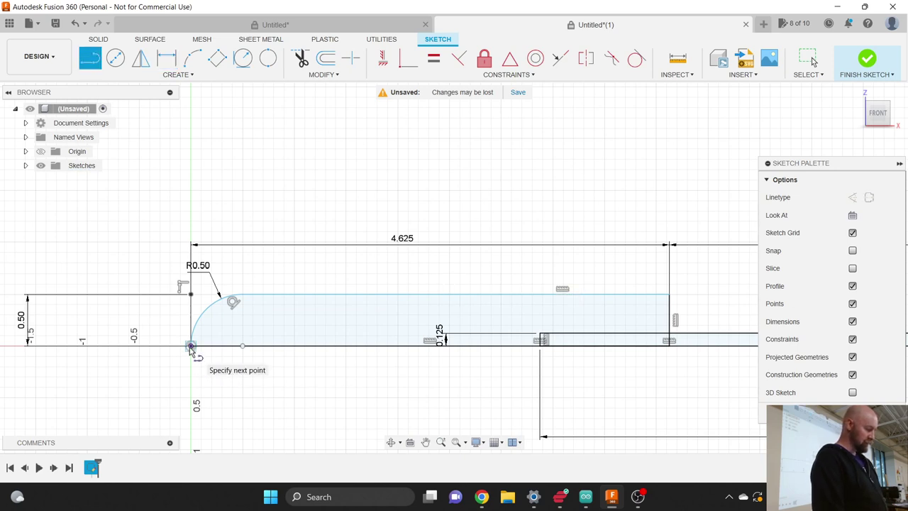
left_click(190, 389)
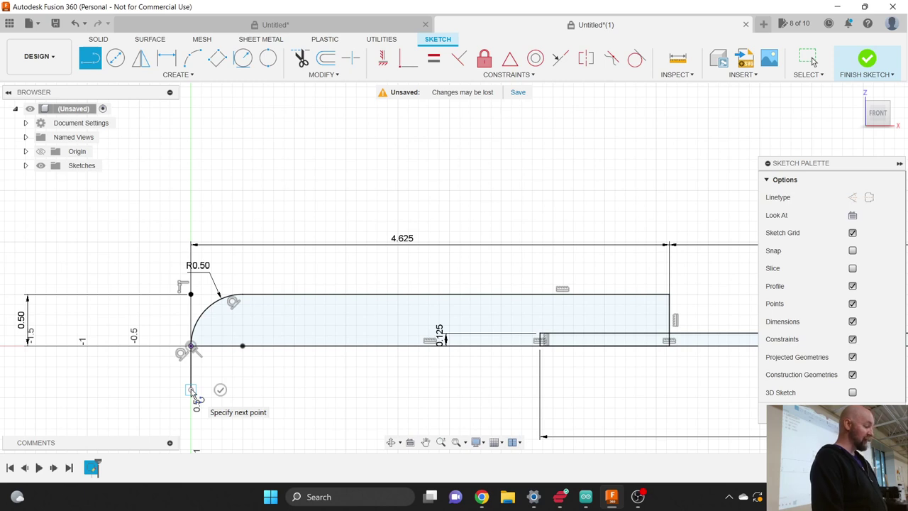
key("Escape")
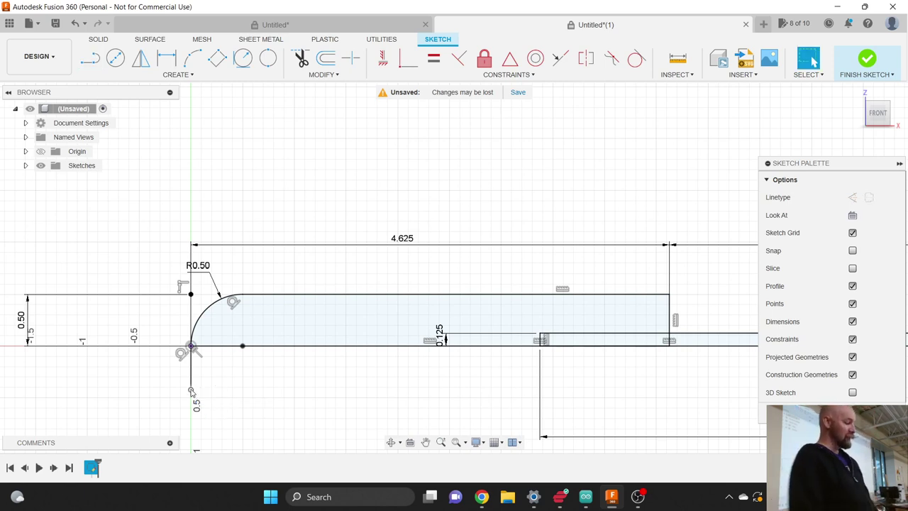
key("ctrl+z")
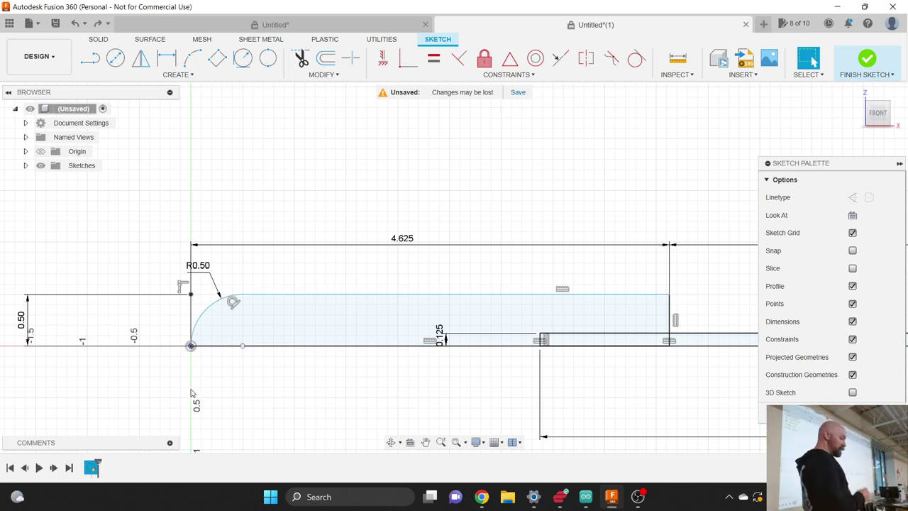
left_click(250, 343)
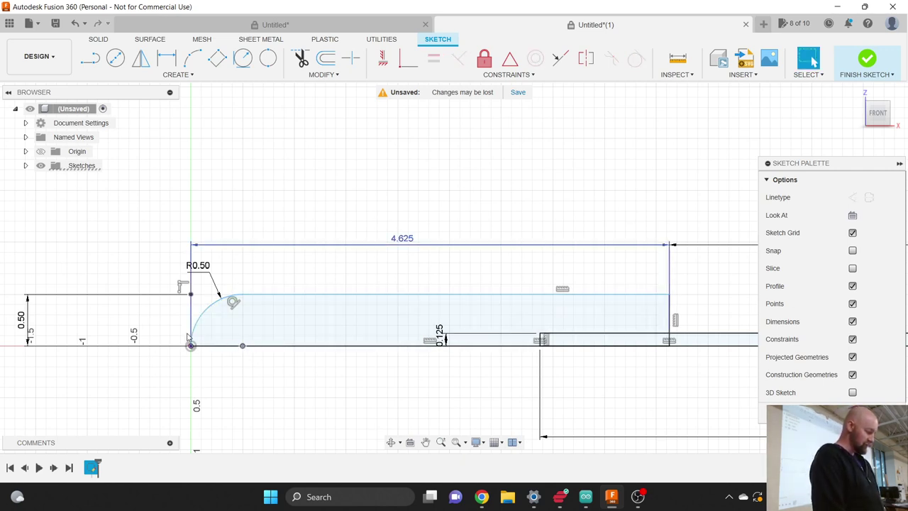
left_click(206, 312)
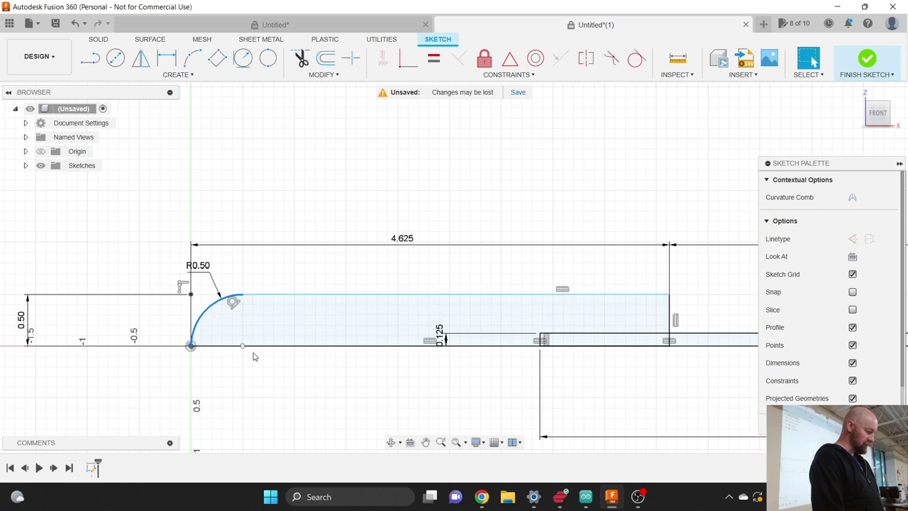
Step: Revert the last two sketch changes to restore the slanted left end, then select the handle profile
key("Delete")
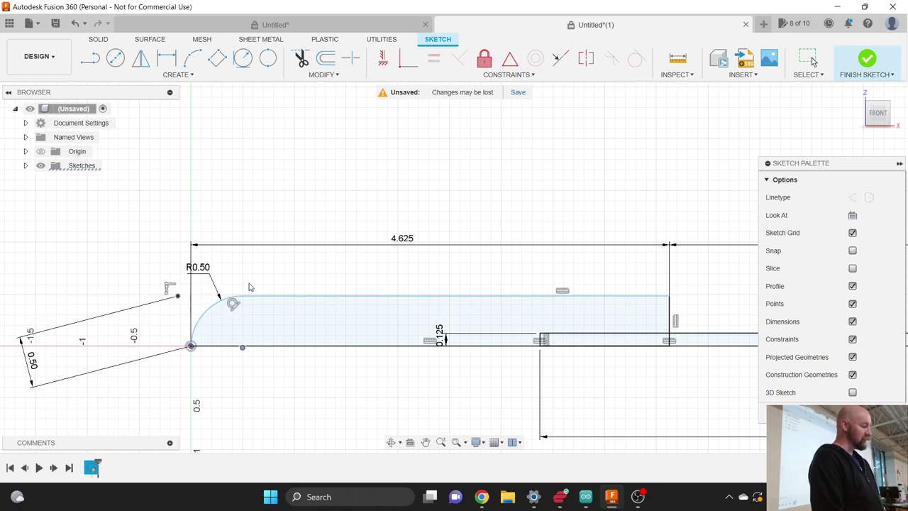
key("Escape")
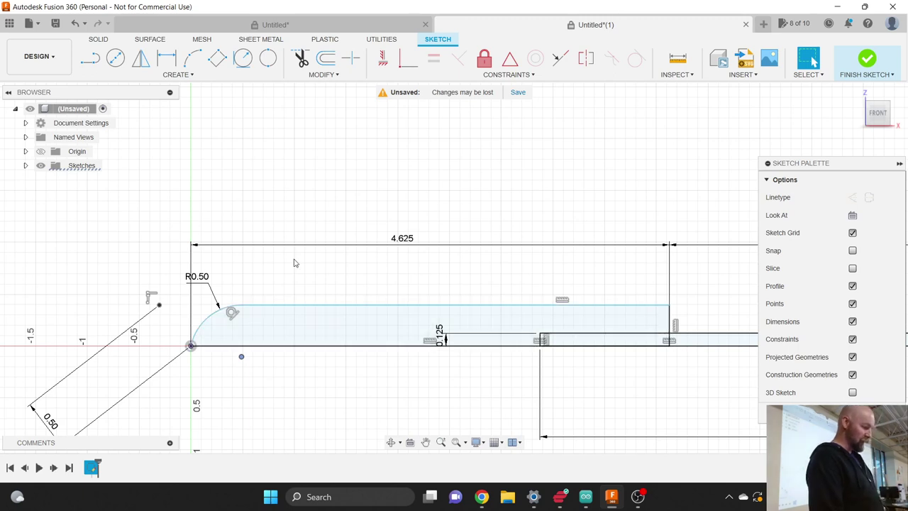
left_click(255, 322)
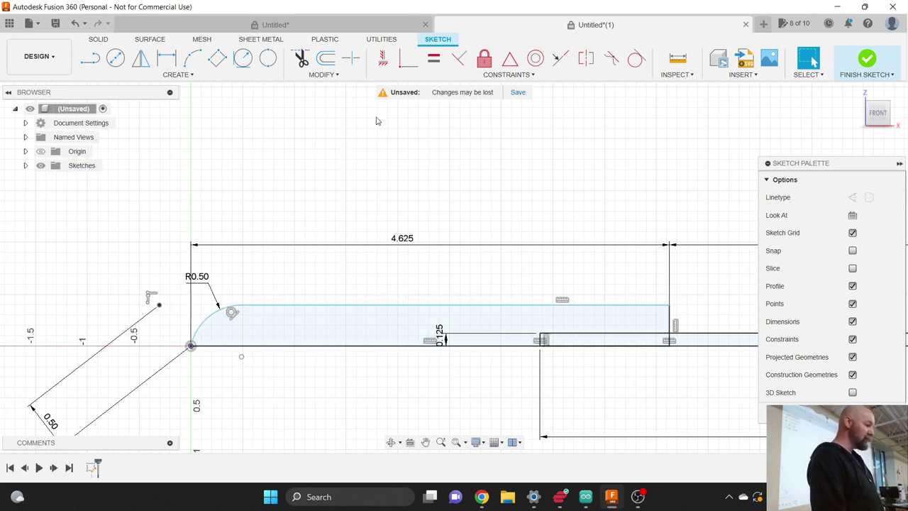
left_click(403, 71)
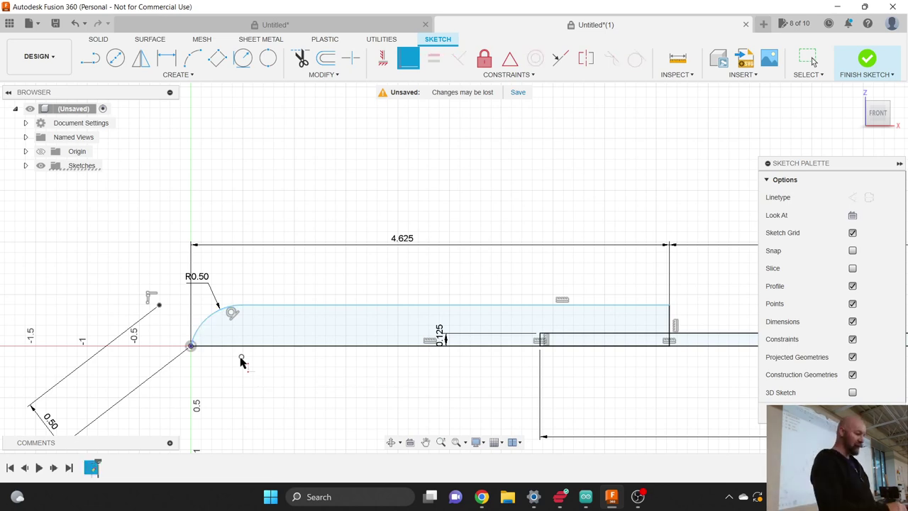
left_click(243, 348)
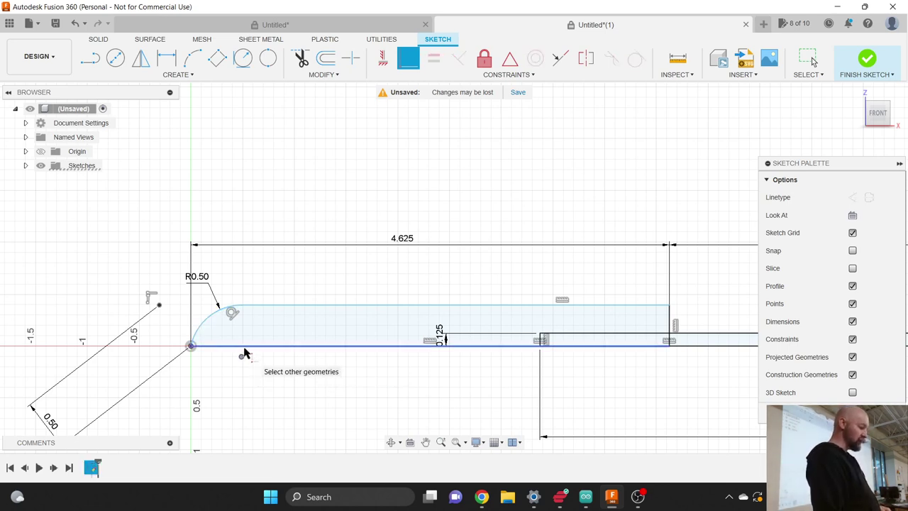
left_click(244, 347)
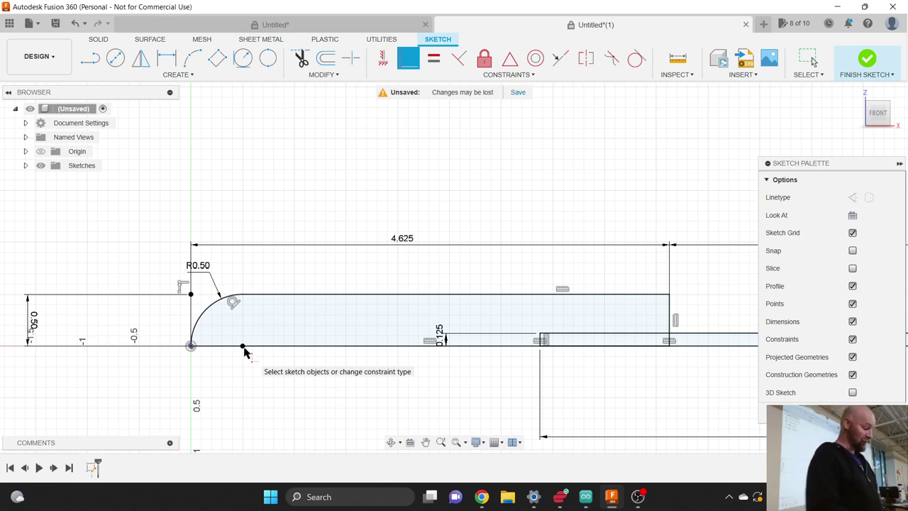
key("Escape")
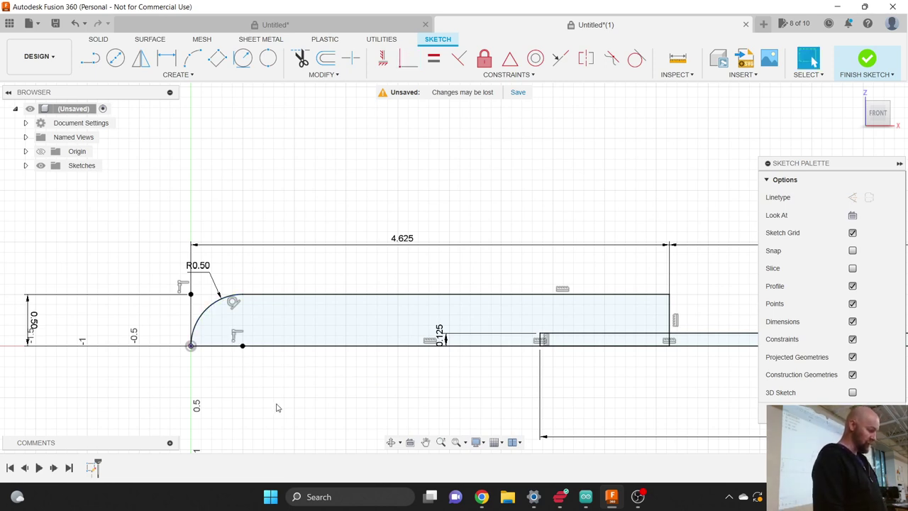
key("ctrl+z")
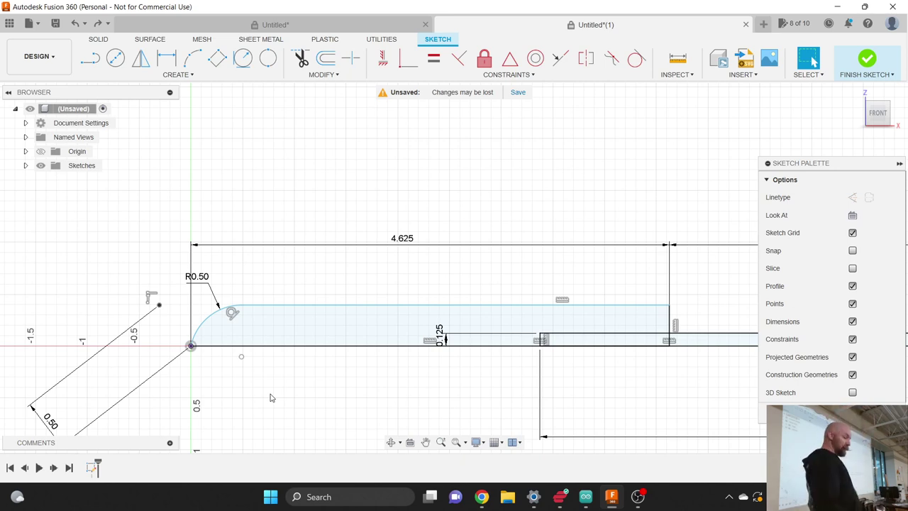
key("l")
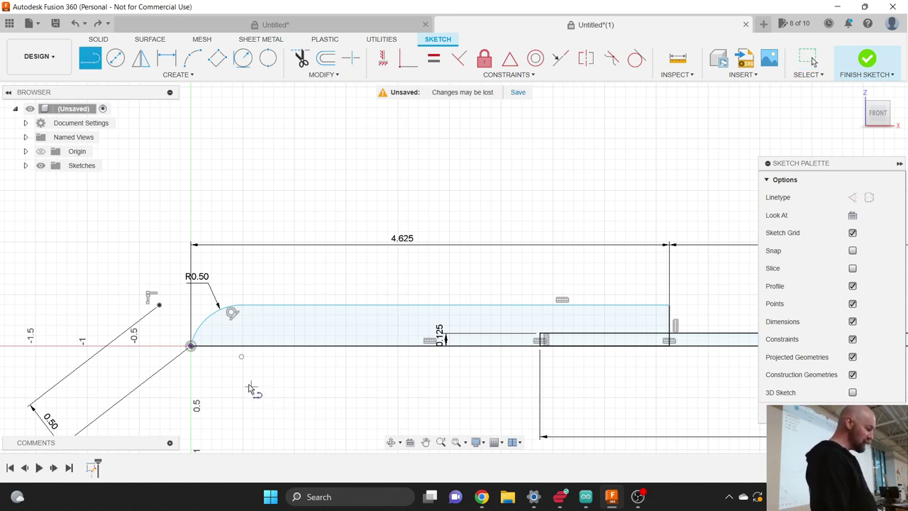
left_click(190, 346)
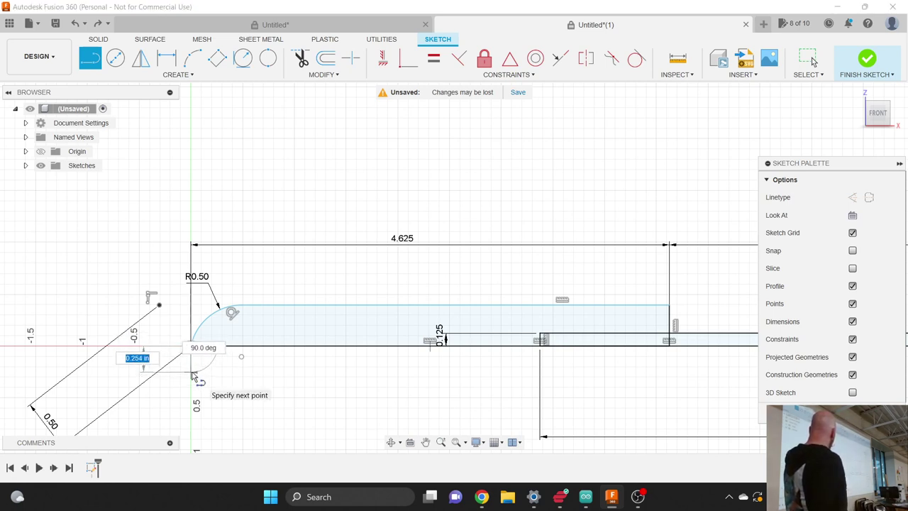
type("0.25")
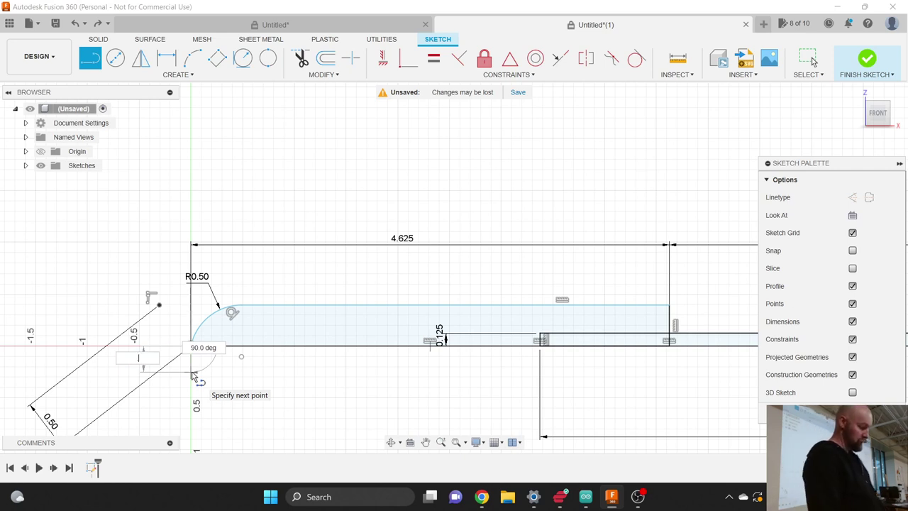
key("Return")
key("Escape")
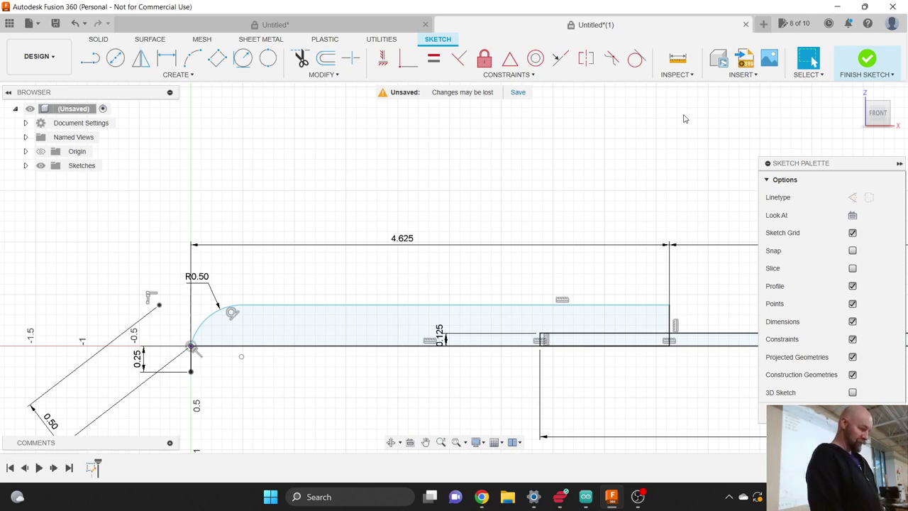
left_click(640, 64)
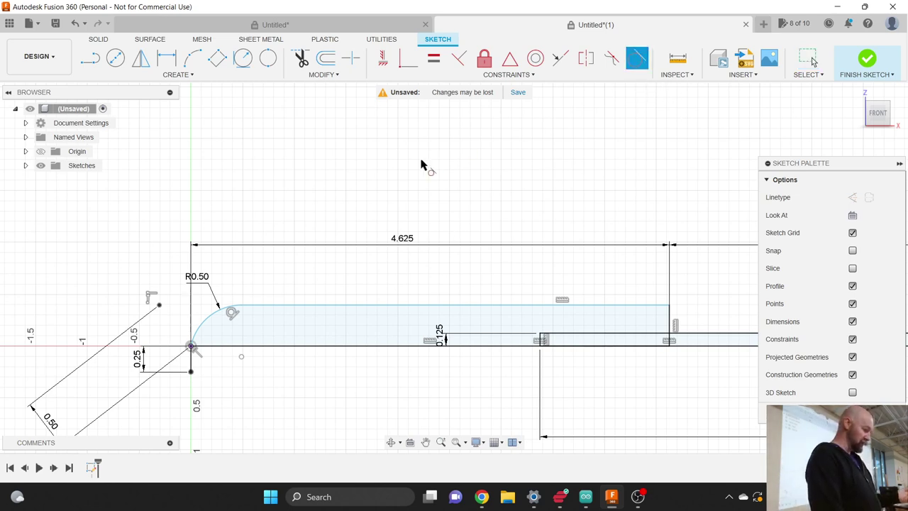
left_click(204, 324)
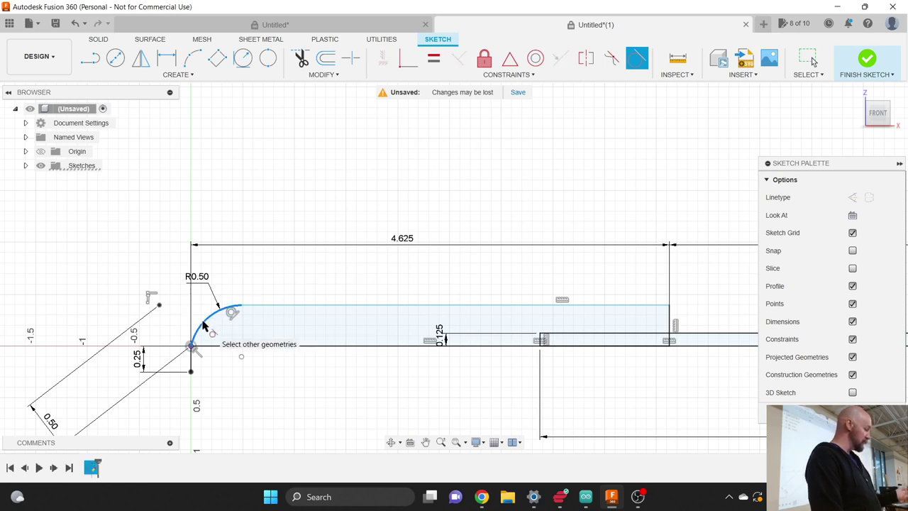
left_click(192, 358)
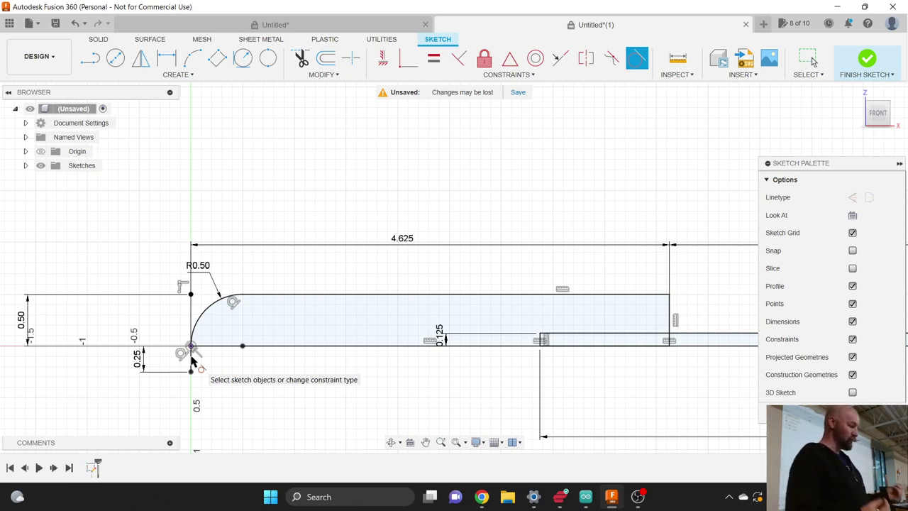
key("Escape")
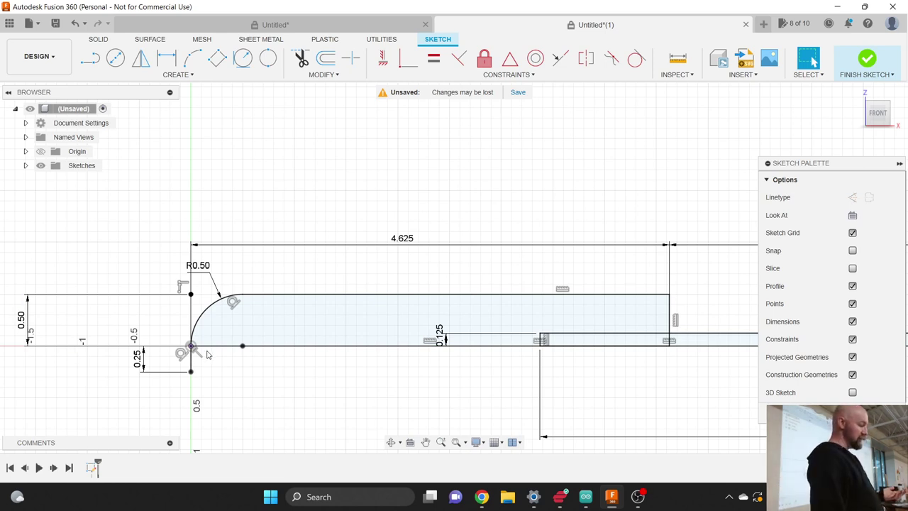
left_click(190, 367)
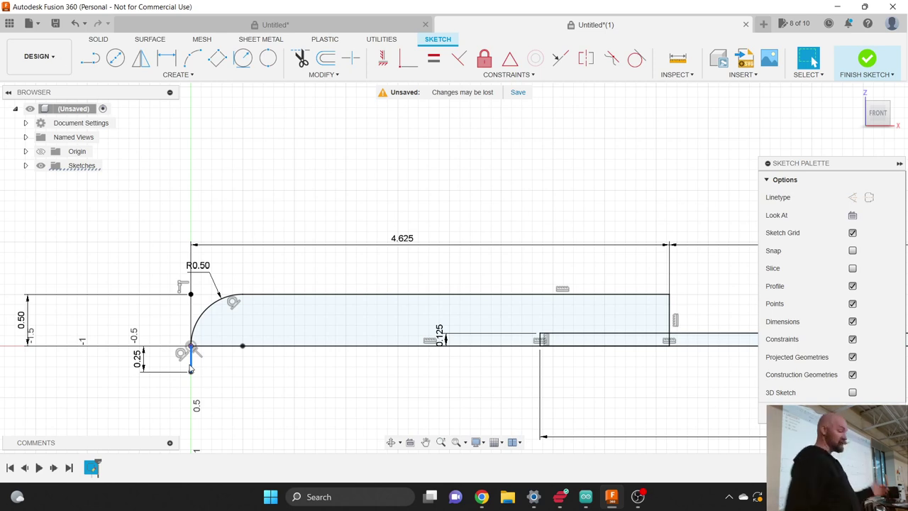
key("Delete")
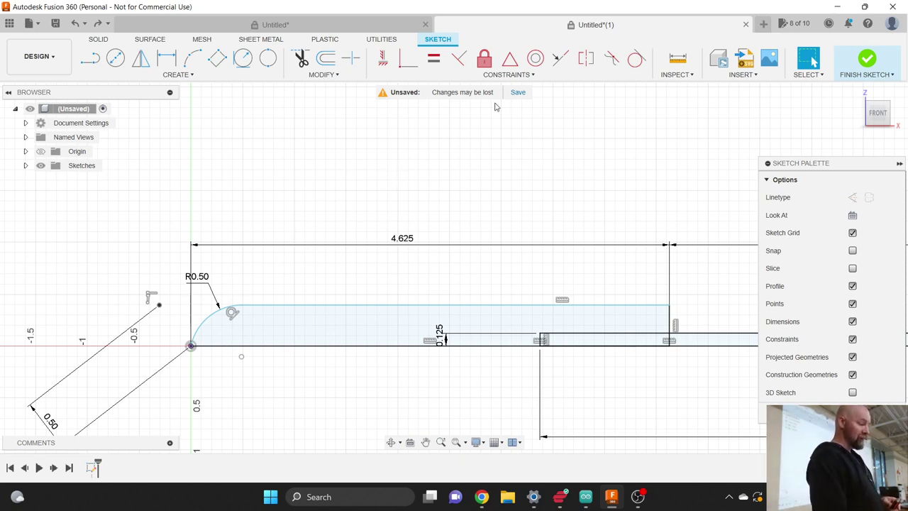
Step: Make the loose point coincident with the profile's bottom line, then select that point
left_click(406, 65)
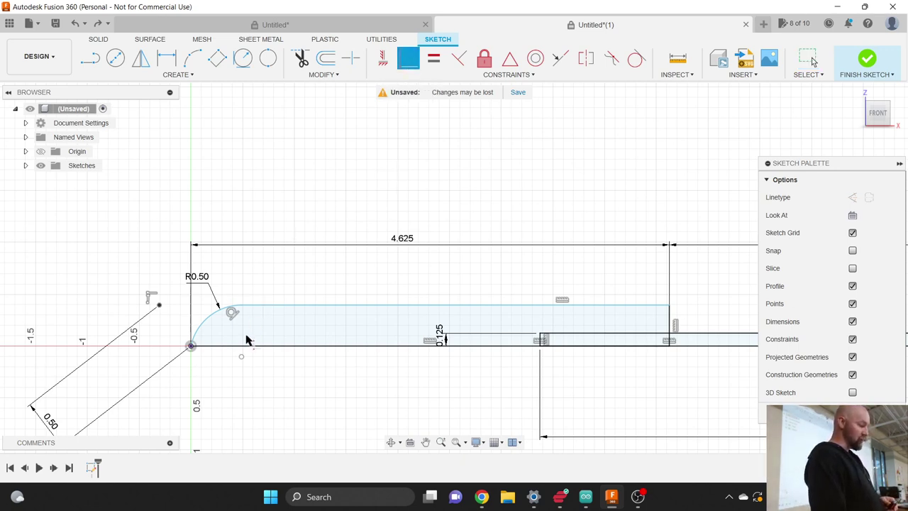
left_click(247, 349)
left_click(246, 349)
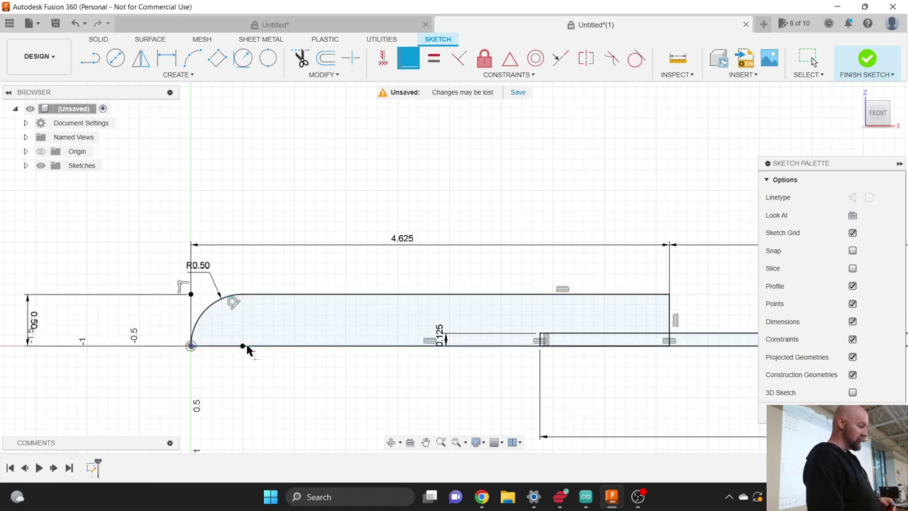
key("Escape")
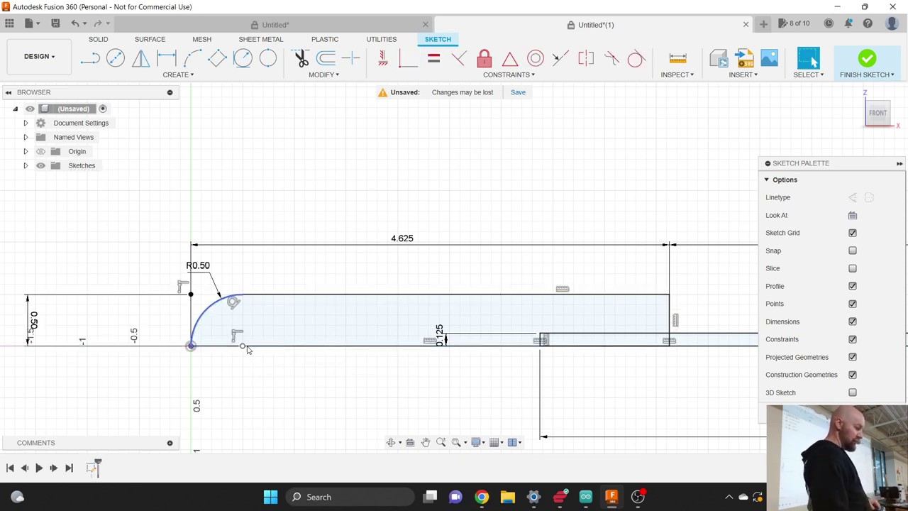
left_click(243, 346)
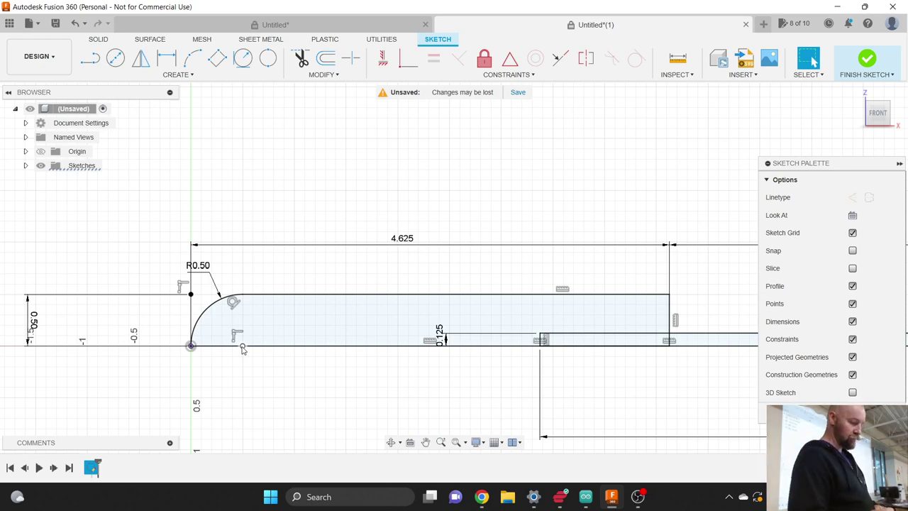
left_click(242, 346)
scroll(158, 369, "down", 3)
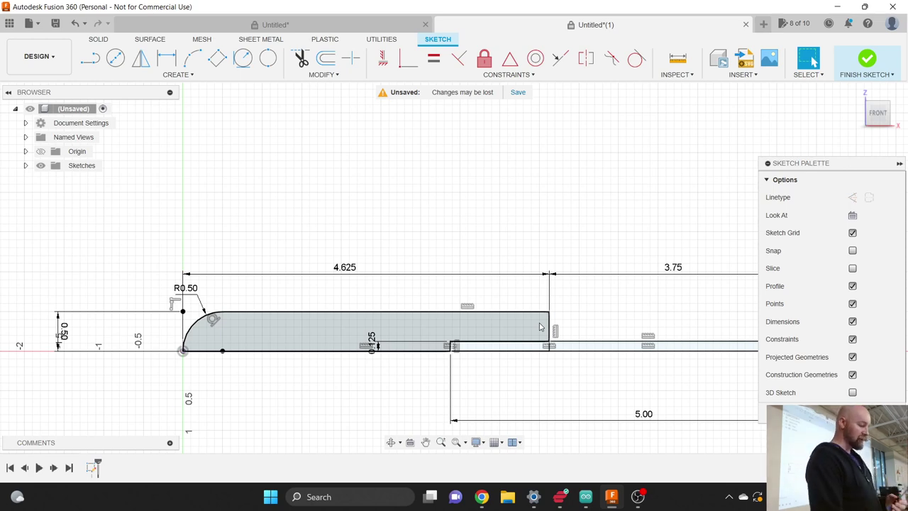
Step: Zoom in on the profile's right end and activate the 3-Point Arc tool
scroll(526, 319, "up", 4)
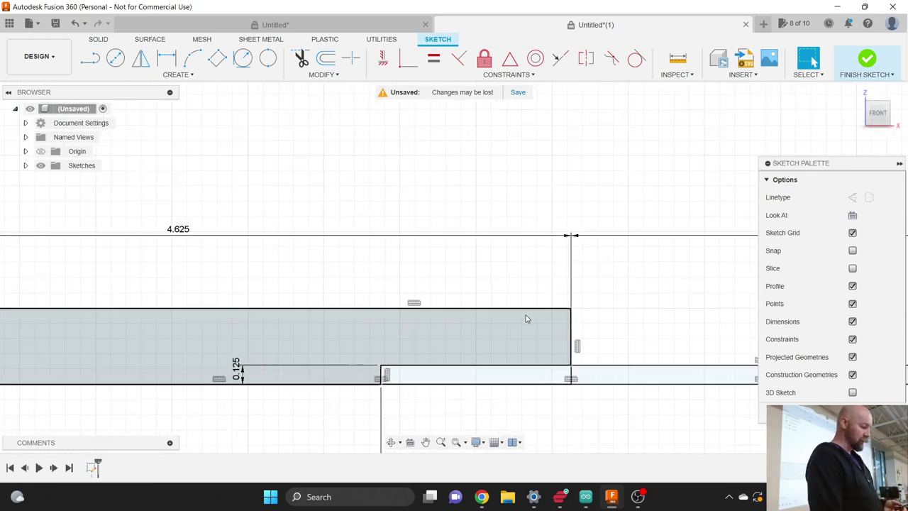
scroll(527, 319, "up", 1)
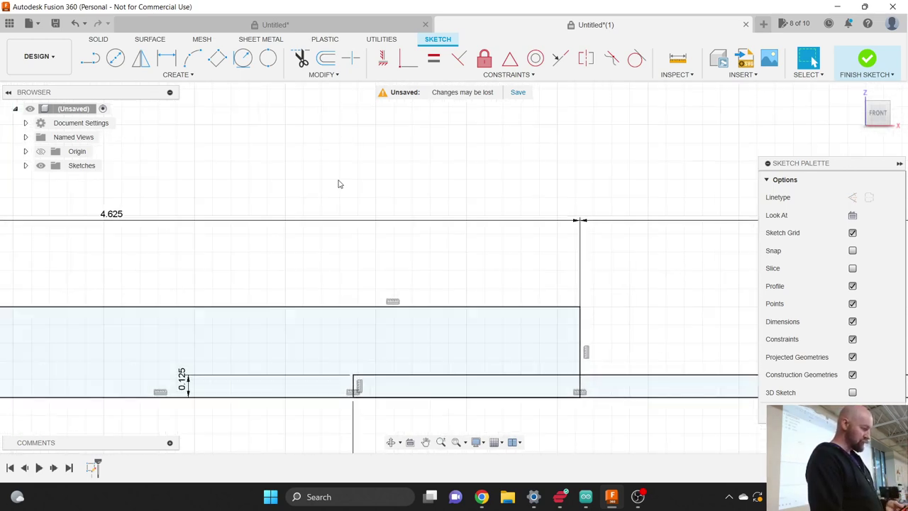
left_click(187, 76)
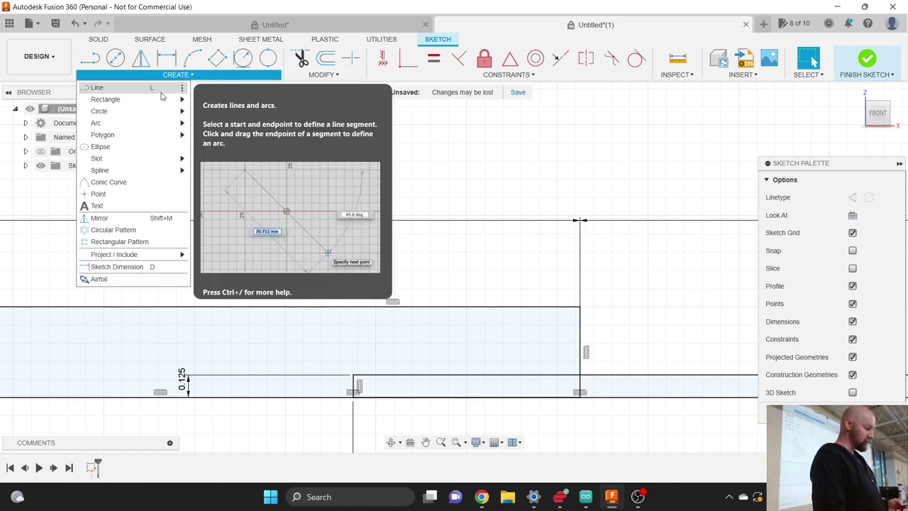
mouse_move(126, 124)
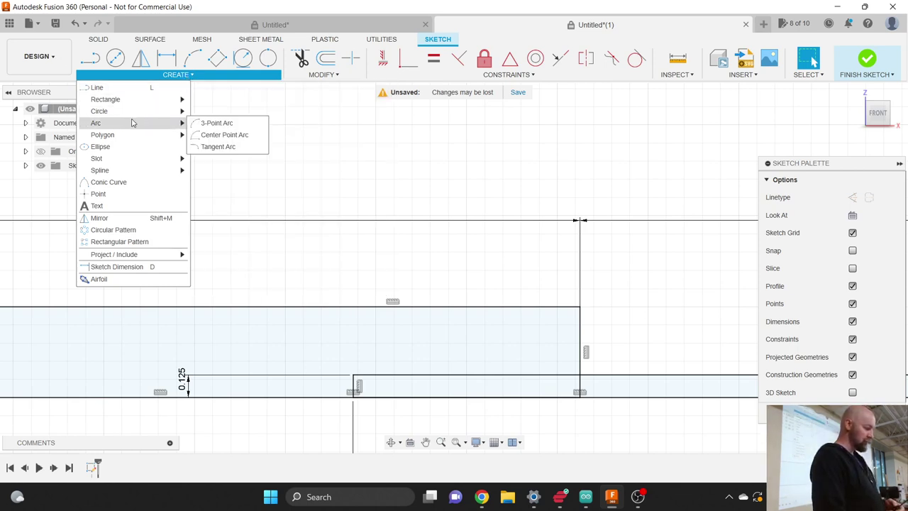
left_click(219, 124)
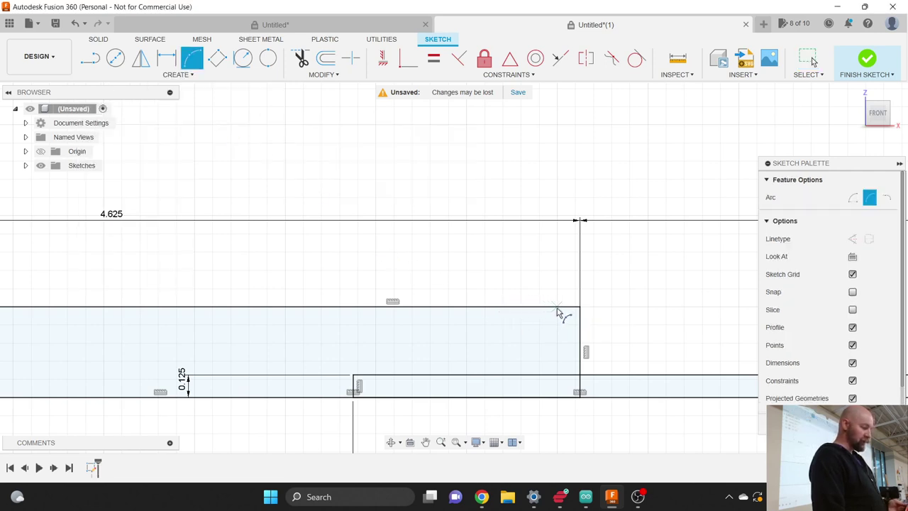
Step: Draw a shallow 3-point arc on the top edge, 0.75 between endpoints, curving into the handle
left_click(534, 307)
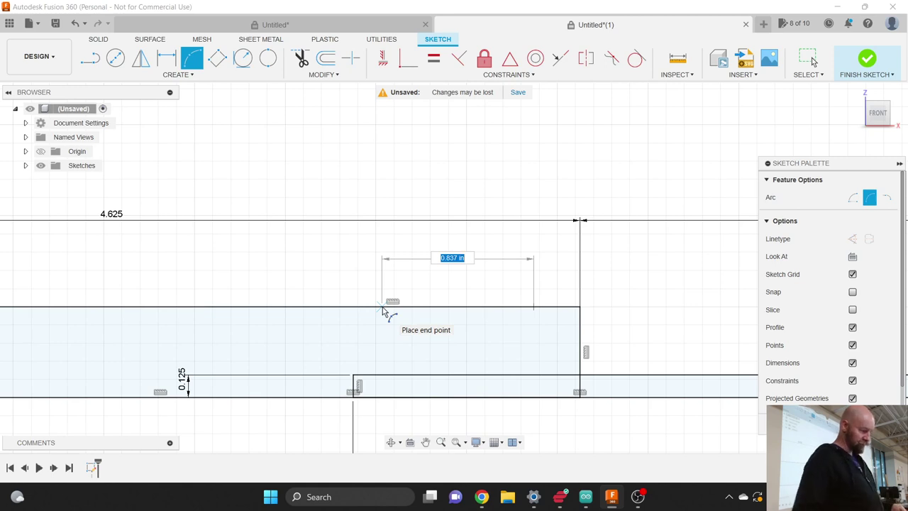
type(".75")
key("Tab")
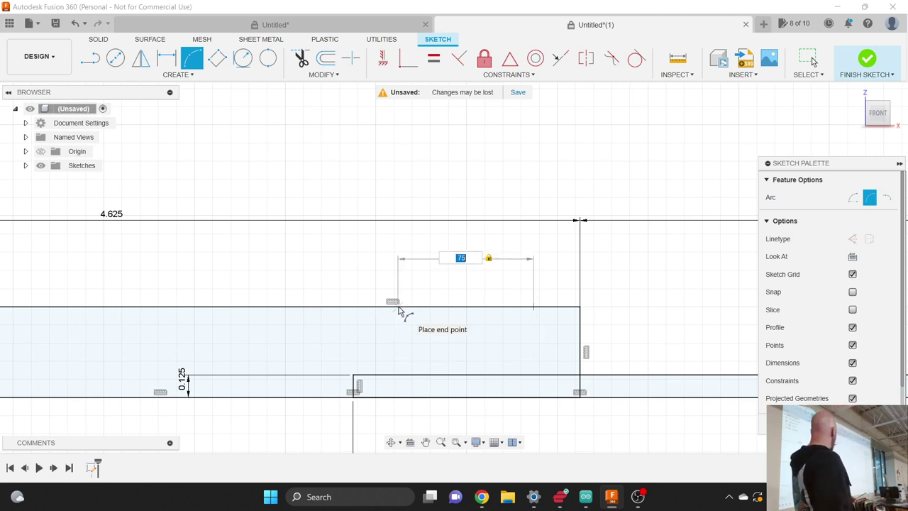
key("Return")
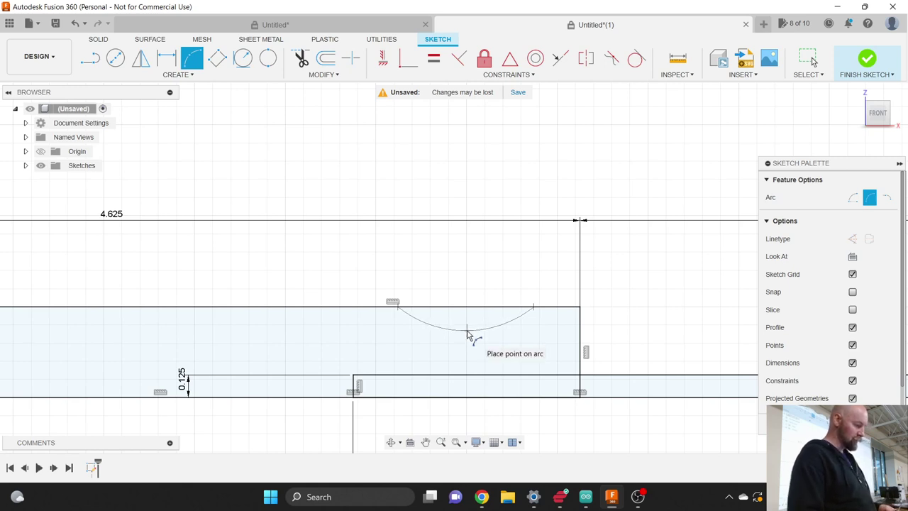
left_click(467, 331)
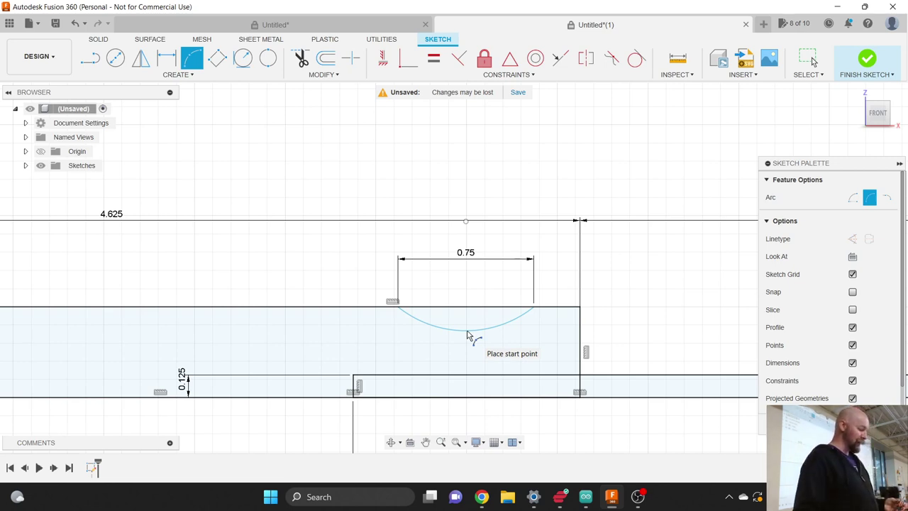
Step: Dimension the gap from the arc's right end to the handle's top-right corner as 1/8 (0.125)
key("Escape")
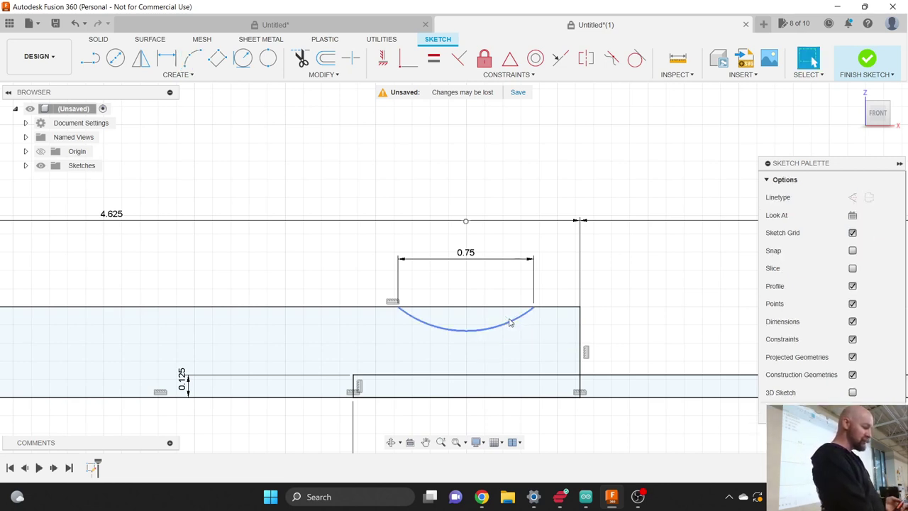
left_click(532, 309)
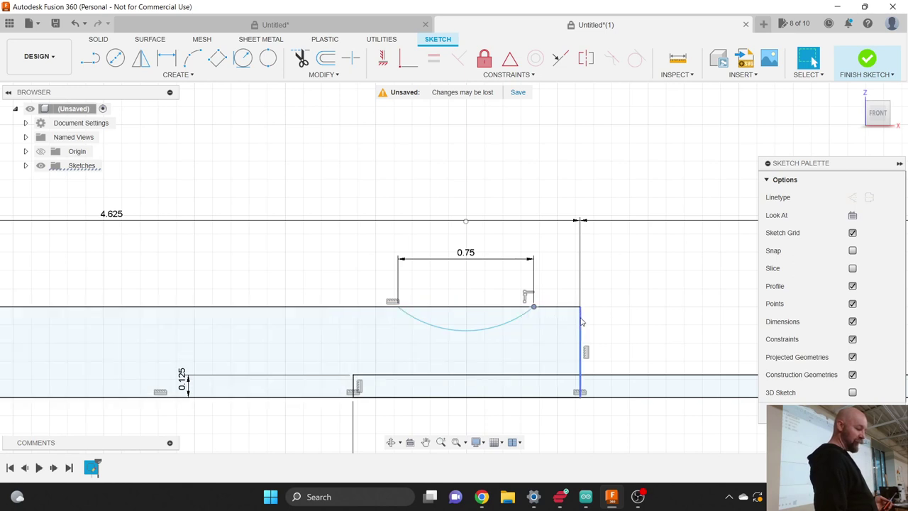
key("Escape")
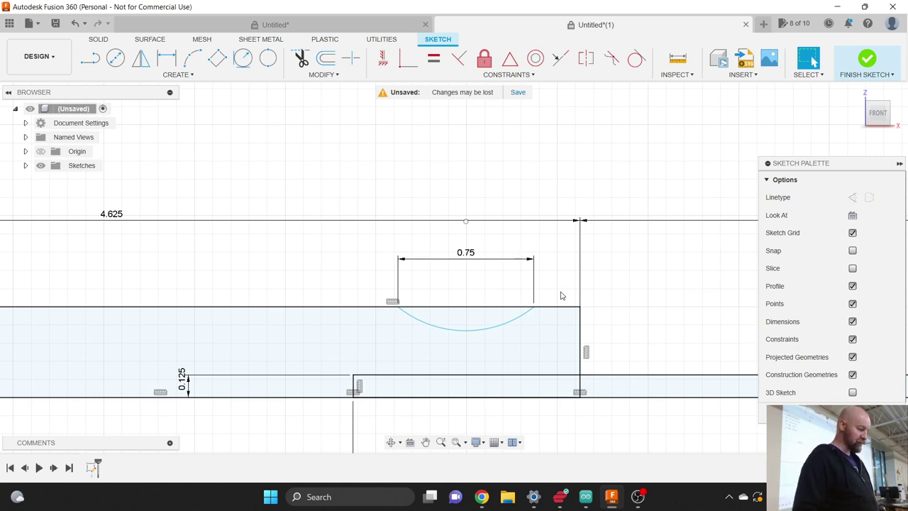
left_click(185, 78)
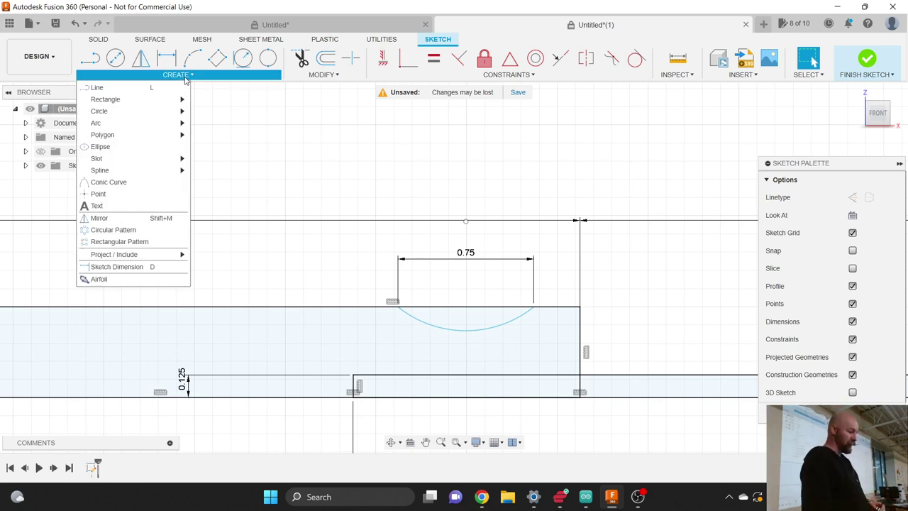
left_click(117, 266)
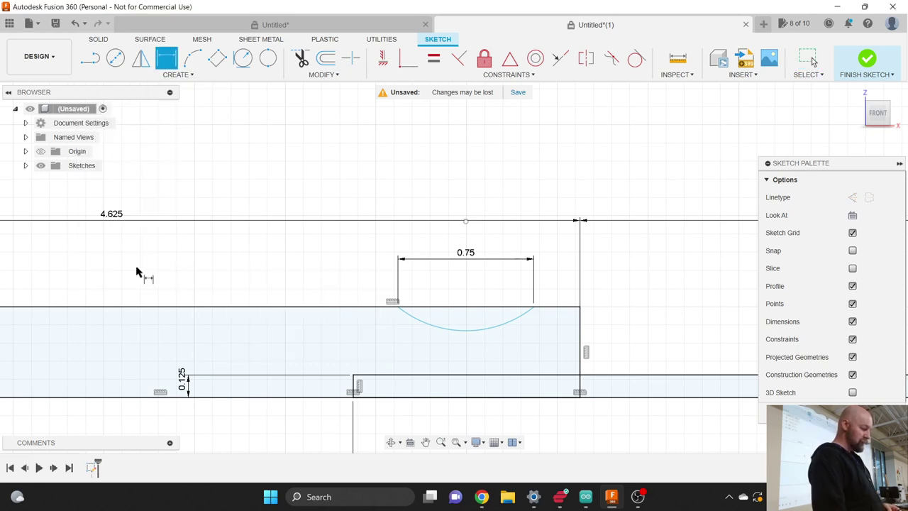
left_click(534, 309)
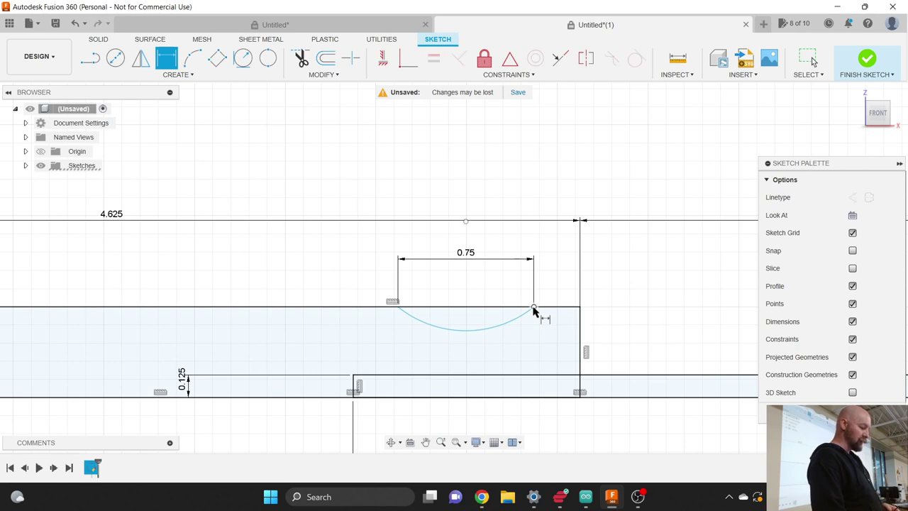
left_click(580, 307)
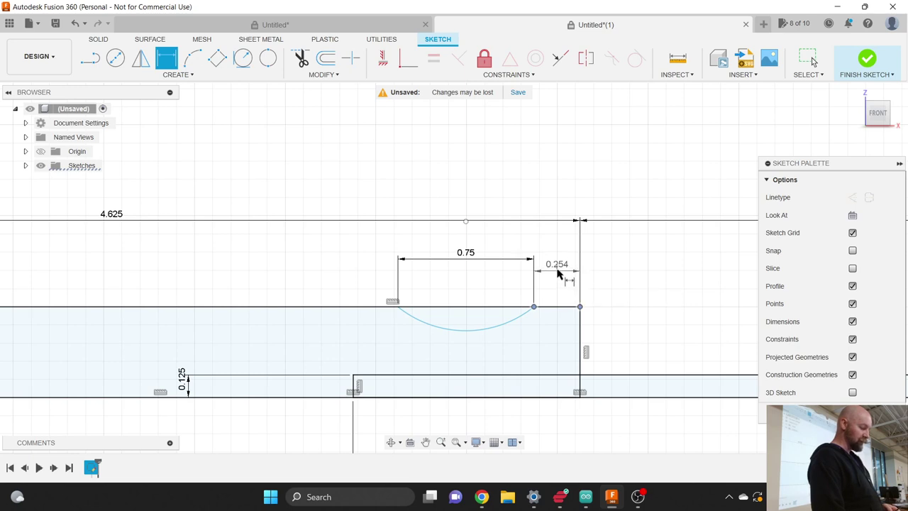
left_click(557, 264)
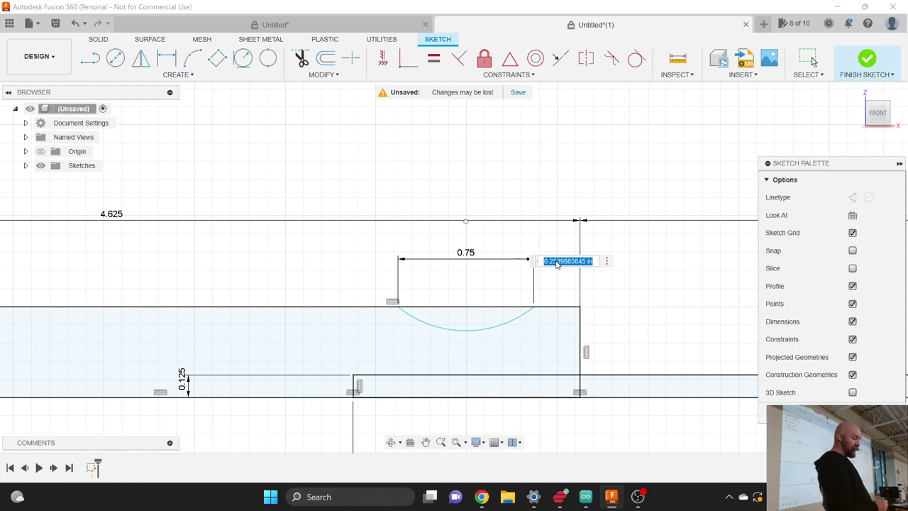
key("BackSpace")
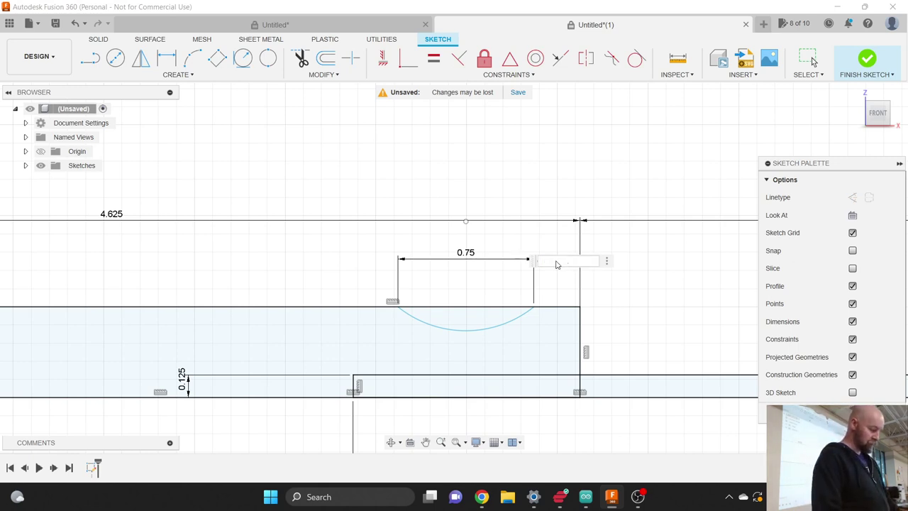
type("1/8")
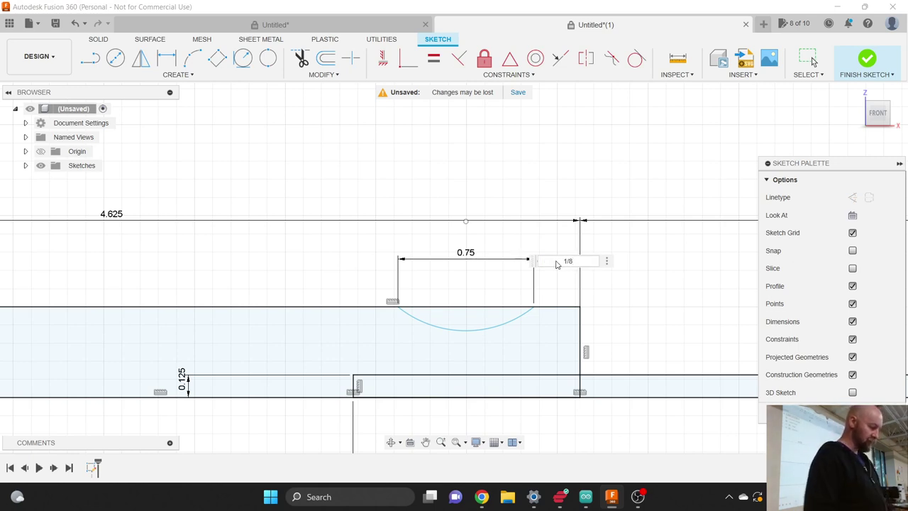
key("Return")
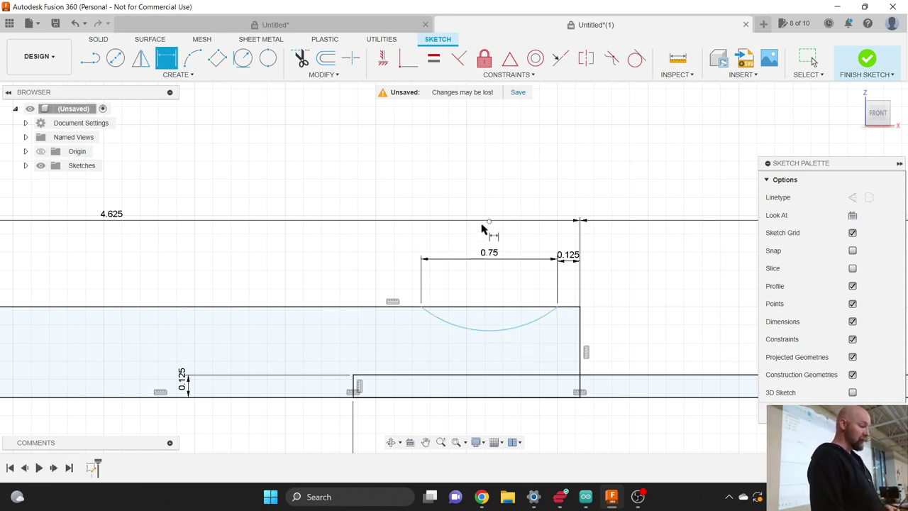
key("Escape")
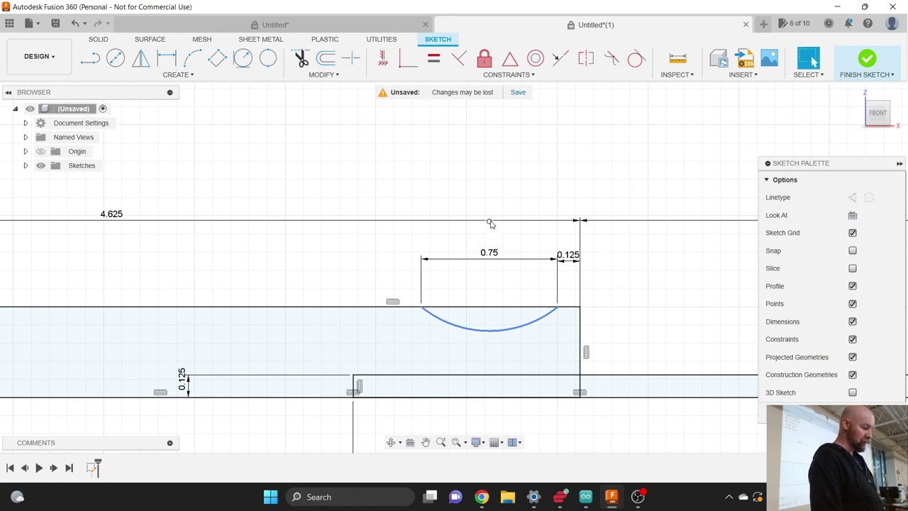
key("Escape")
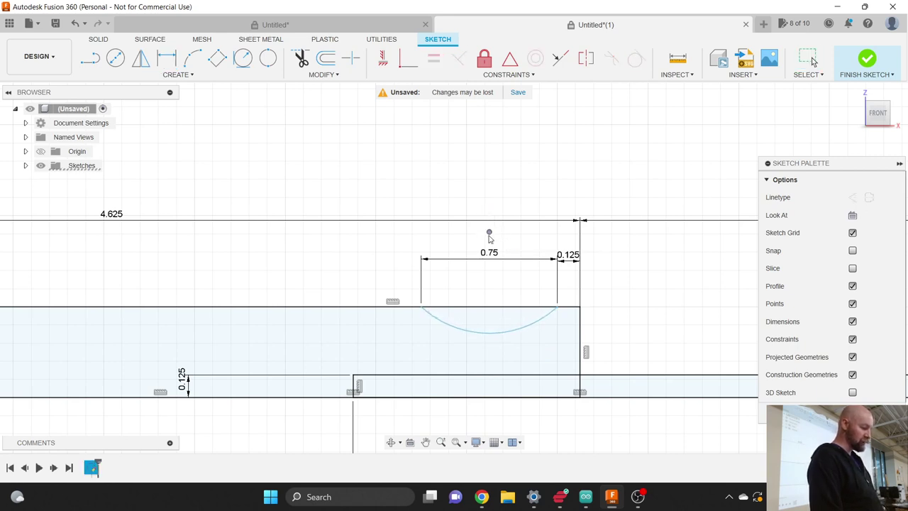
left_click_drag(488, 216, 490, 229)
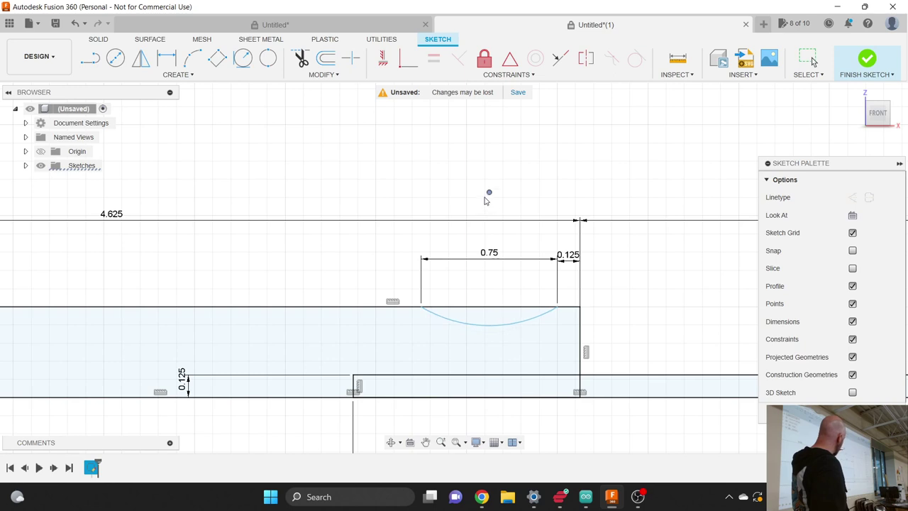
mouse_move(489, 230)
left_mouse_down()
mouse_move(483, 192)
mouse_move(492, 249)
mouse_move(480, 152)
mouse_move(477, 210)
mouse_move(491, 256)
mouse_move(489, 242)
left_mouse_up()
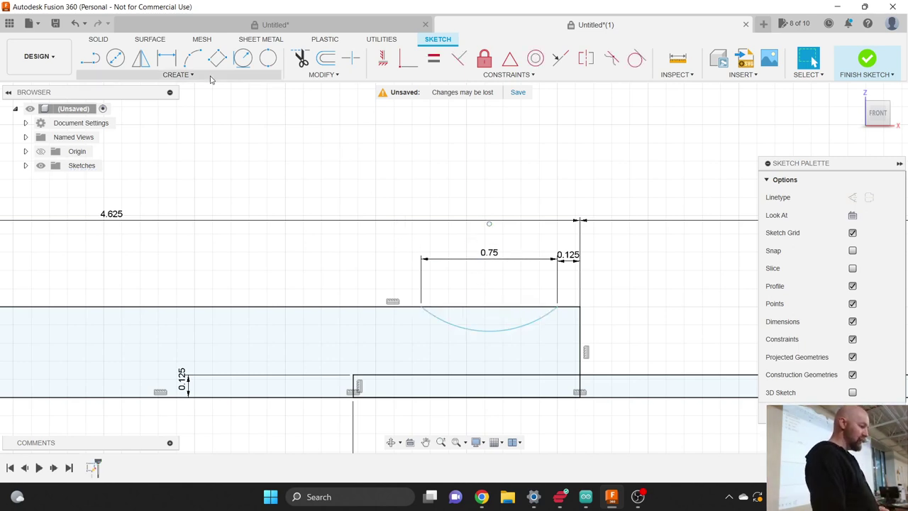
Step: Give the arc dip in the handle's top edge a 5/8 (R0.625) radius dimension
left_click(170, 77)
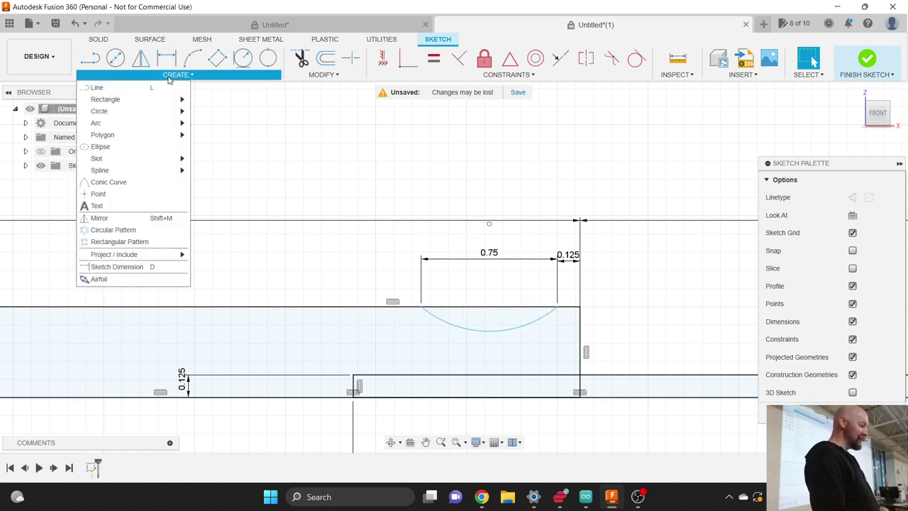
left_click(142, 267)
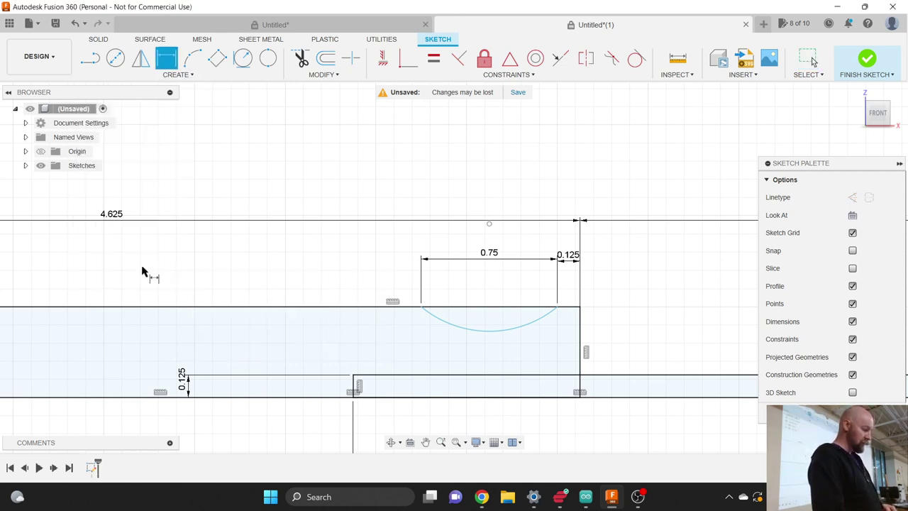
left_click(478, 337)
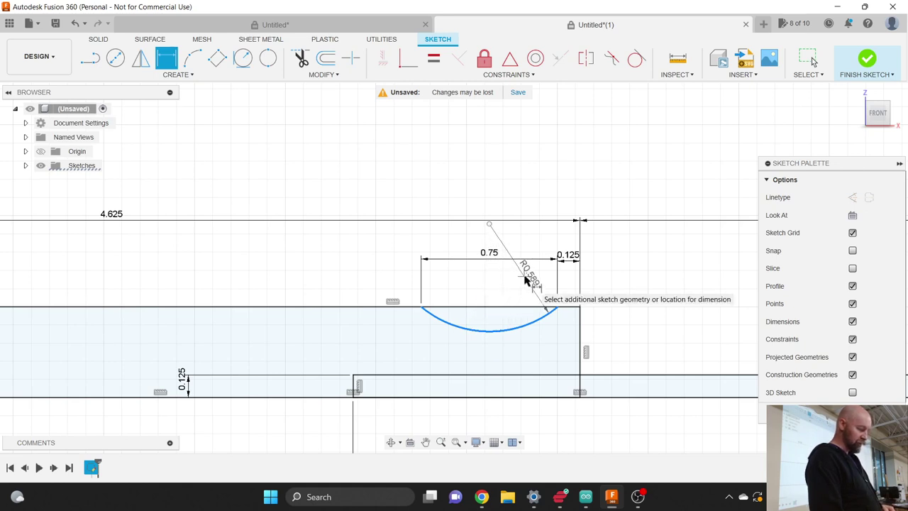
left_click(524, 280)
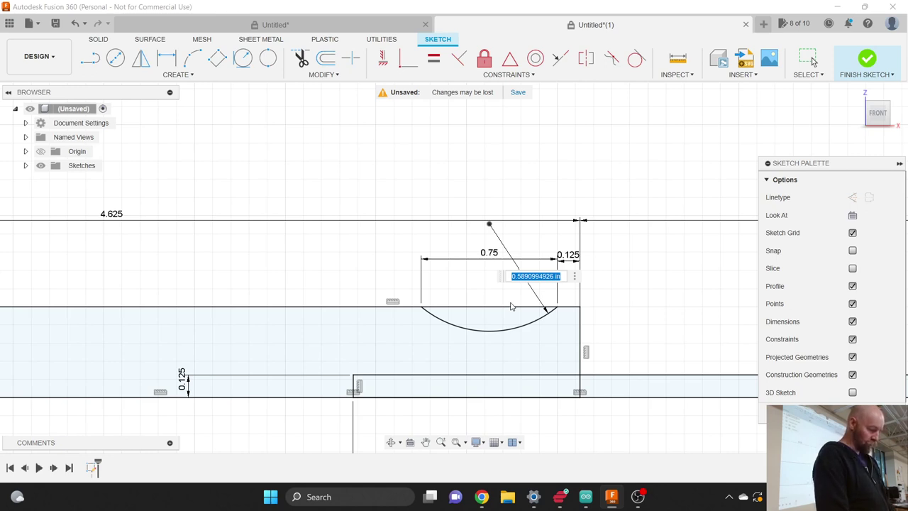
type("5/8")
key("Return")
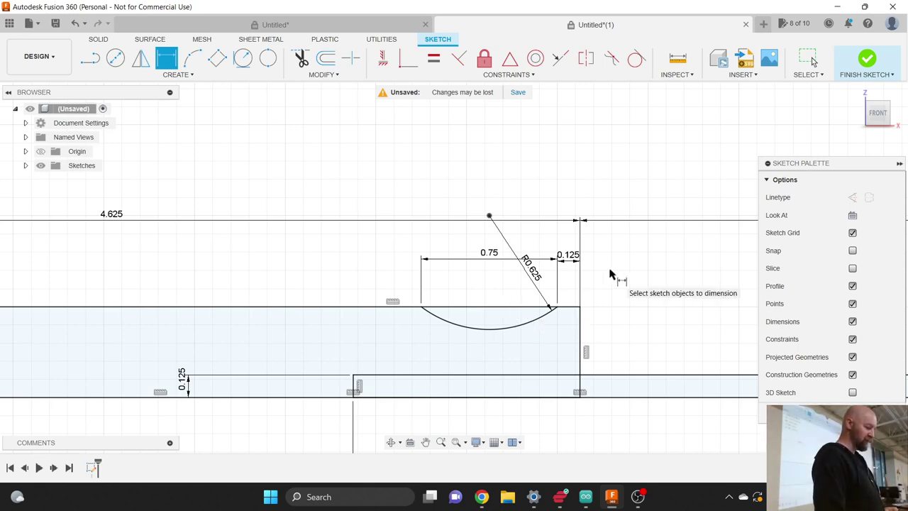
Step: Leave the sketch, then reopen the handle sketch for editing
scroll(613, 278, "down", 2)
scroll(609, 275, "down", 2)
scroll(244, 211, "down", 3)
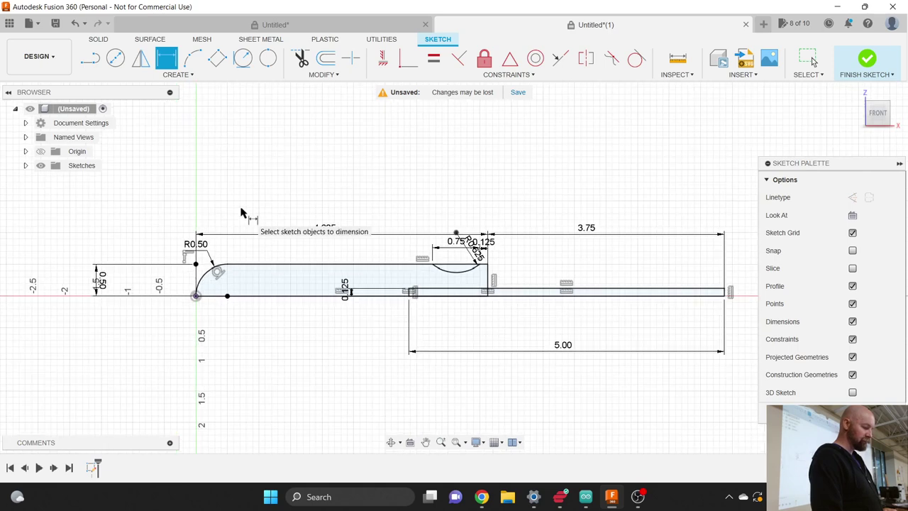
scroll(354, 241, "up", 3)
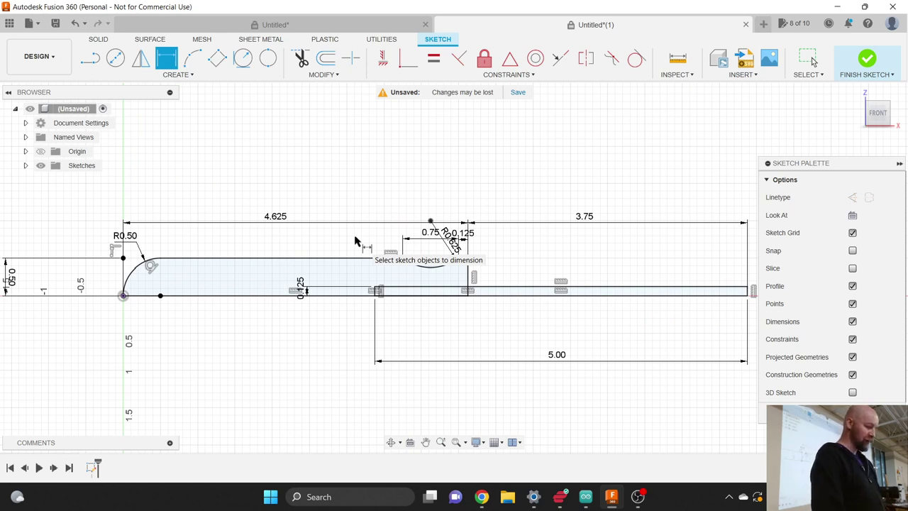
left_click(867, 60)
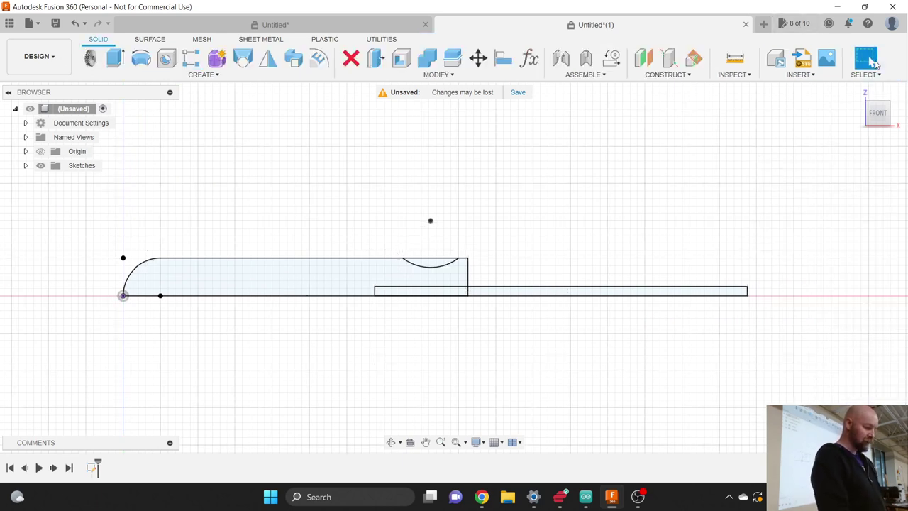
right_click(92, 466)
left_click(117, 346)
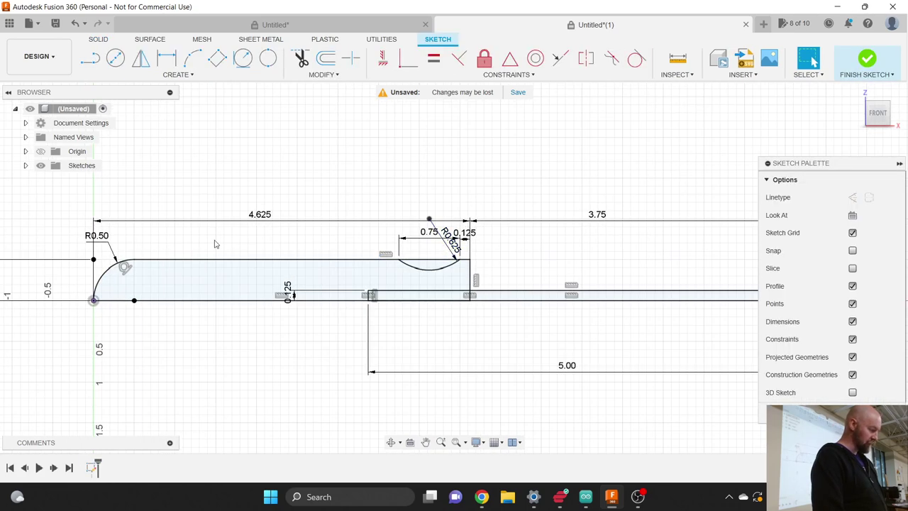
Step: Reposition the R0.50, 4.625, 3.75, 0.125, 0.75 and R0.625 labels clear of the profile
left_click_drag(105, 241, 67, 229)
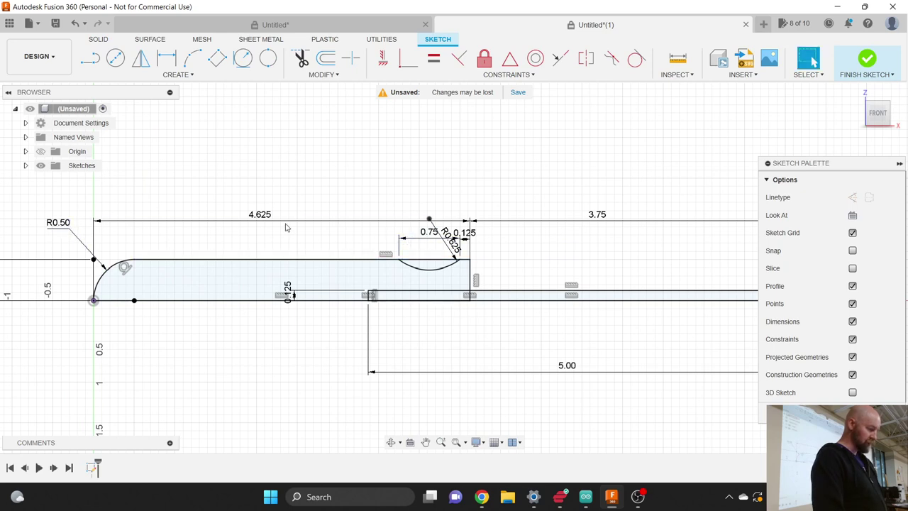
left_click_drag(270, 217, 270, 193)
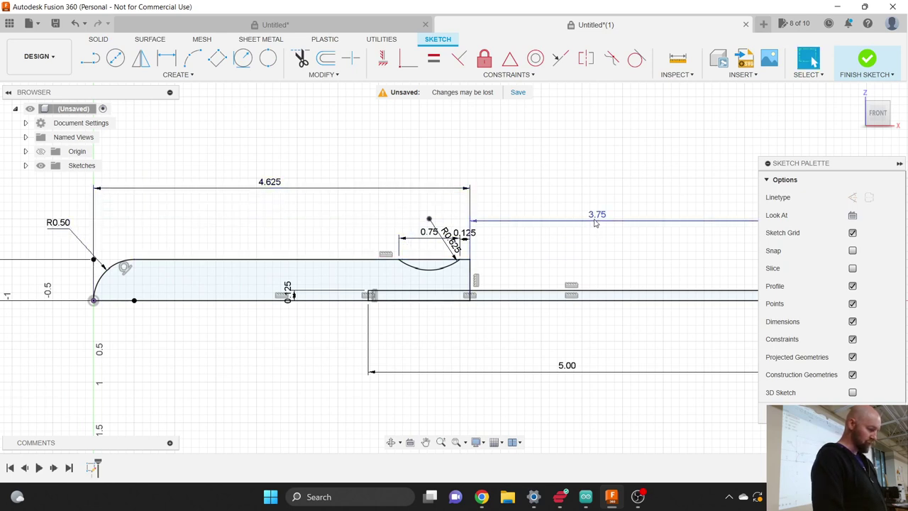
left_click_drag(595, 219, 591, 191)
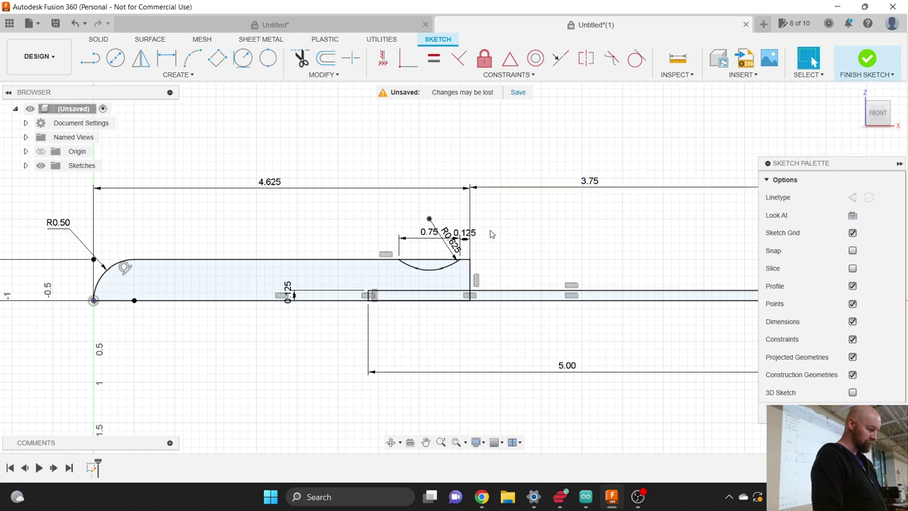
left_click_drag(471, 241, 490, 213)
left_click_drag(436, 237, 334, 253)
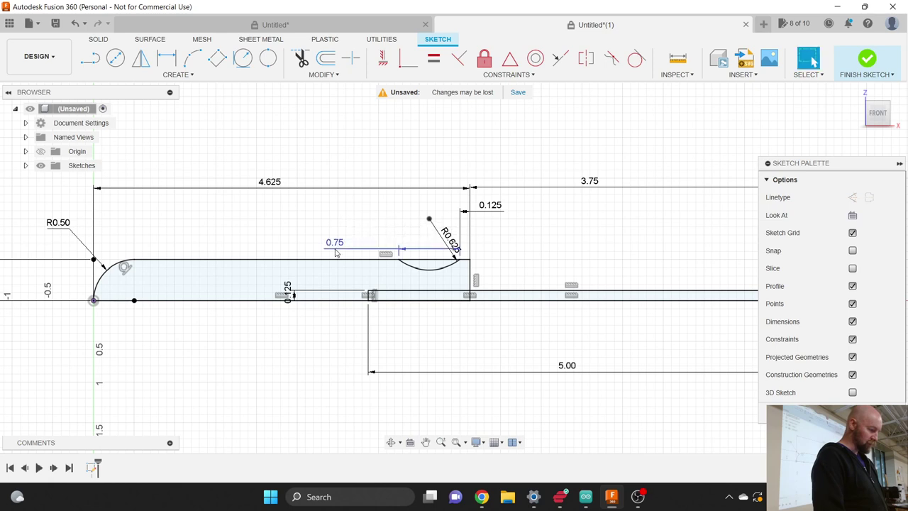
left_click_drag(451, 240, 404, 221)
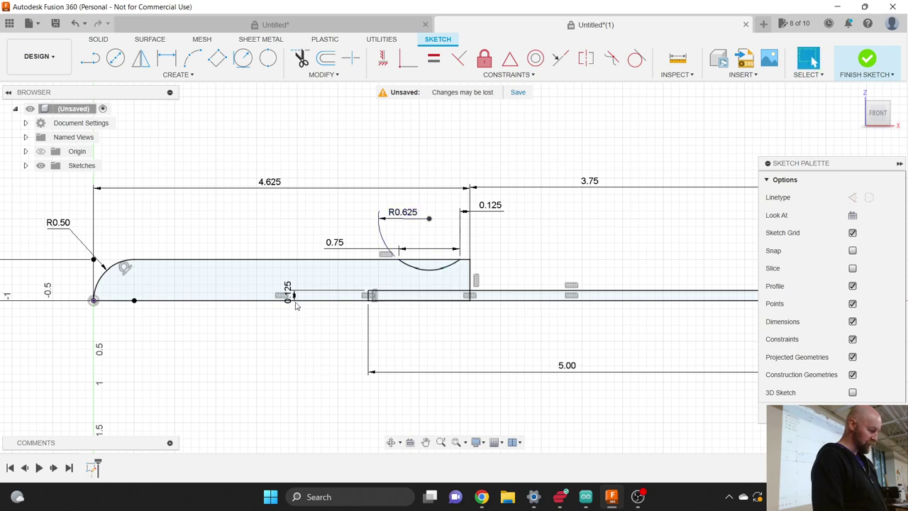
Step: Move the 0.125, 0.50 and 5.00 dimensions to clear spots, the 0.50 below the origin end
left_click_drag(291, 298, 347, 323)
scroll(331, 347, "down", 3)
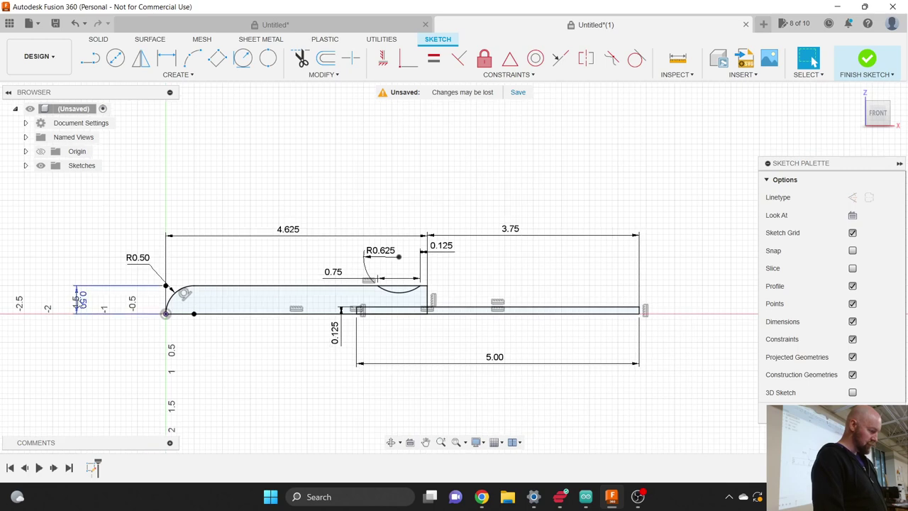
left_click_drag(78, 303, 129, 304)
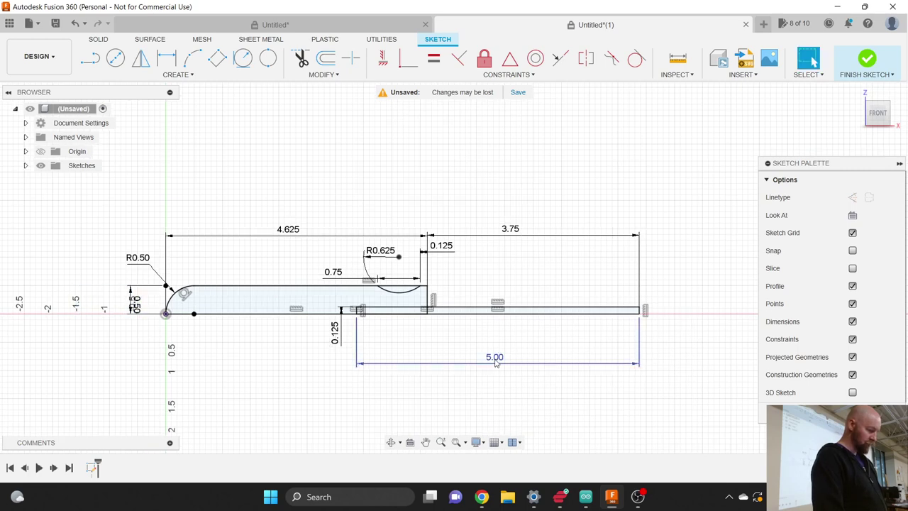
left_click_drag(494, 365, 487, 338)
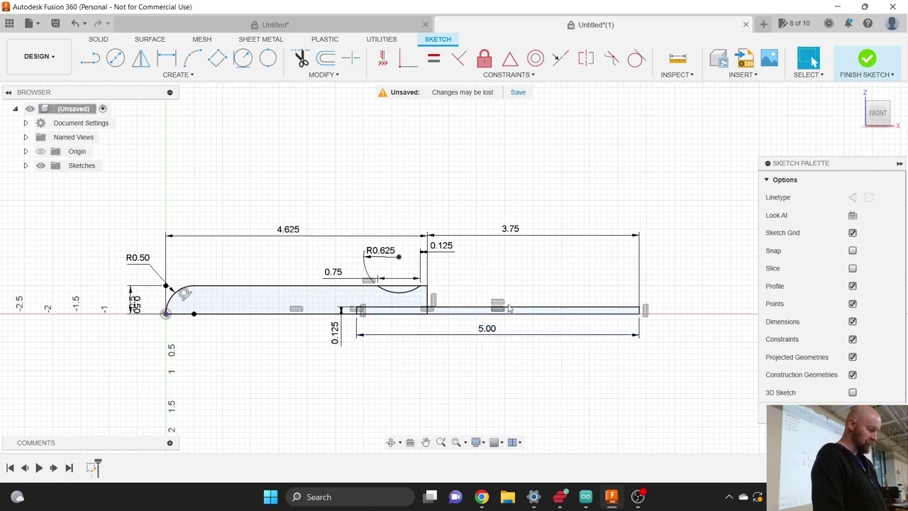
left_click_drag(448, 261, 449, 265)
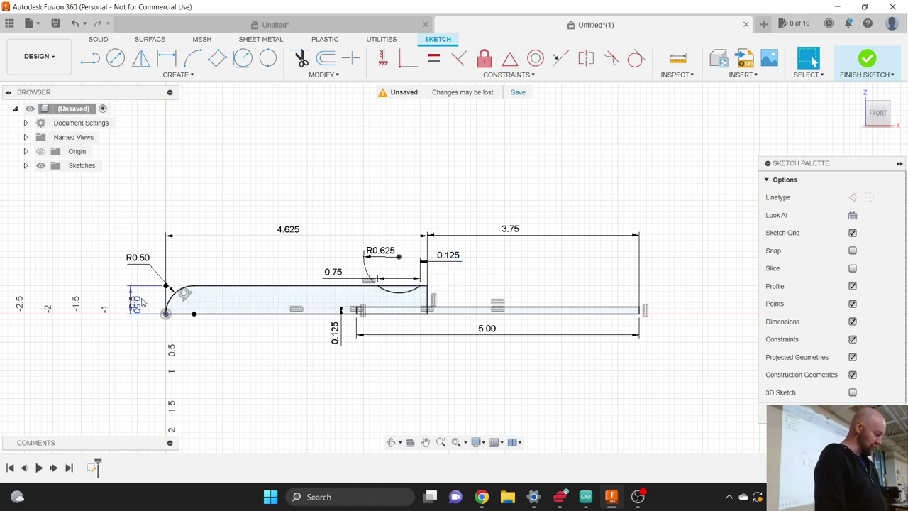
left_click_drag(136, 303, 149, 346)
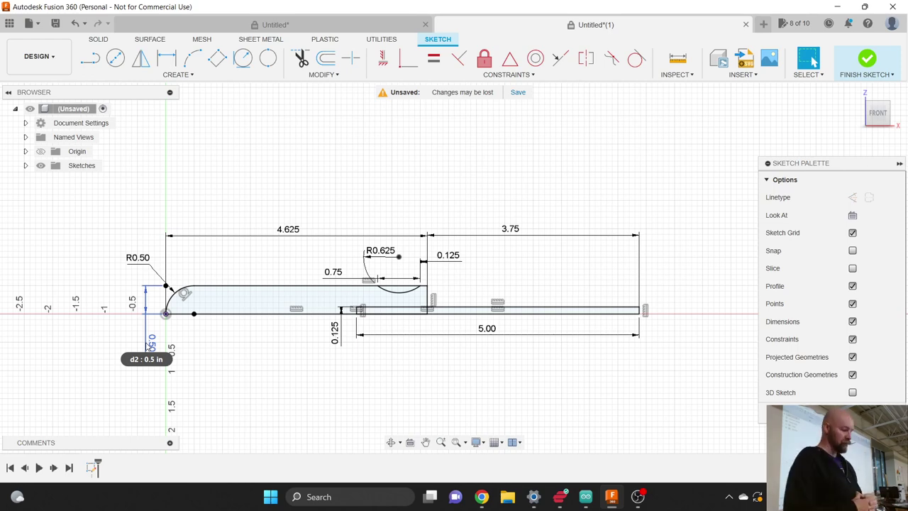
Step: Finish the sketch and rename Sketch1 in the browser to 'Handle Profile'
left_click(867, 61)
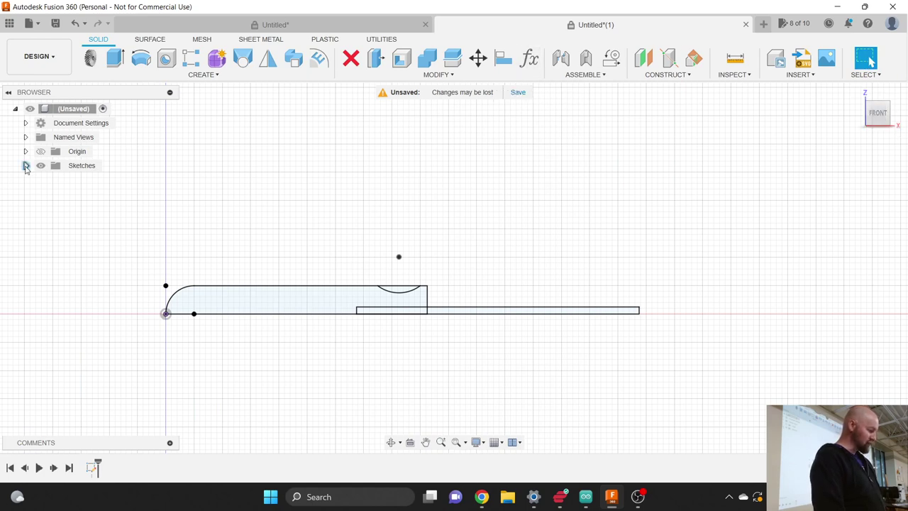
left_click(26, 165)
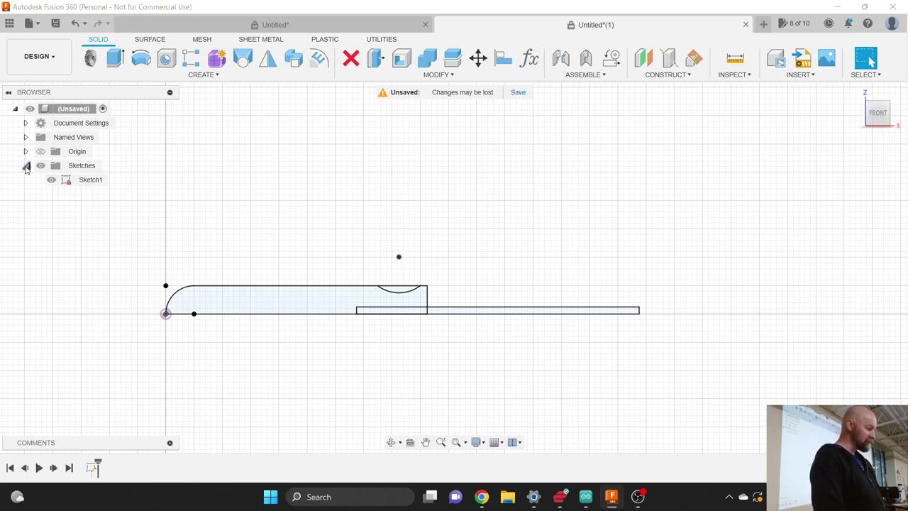
left_click(91, 180)
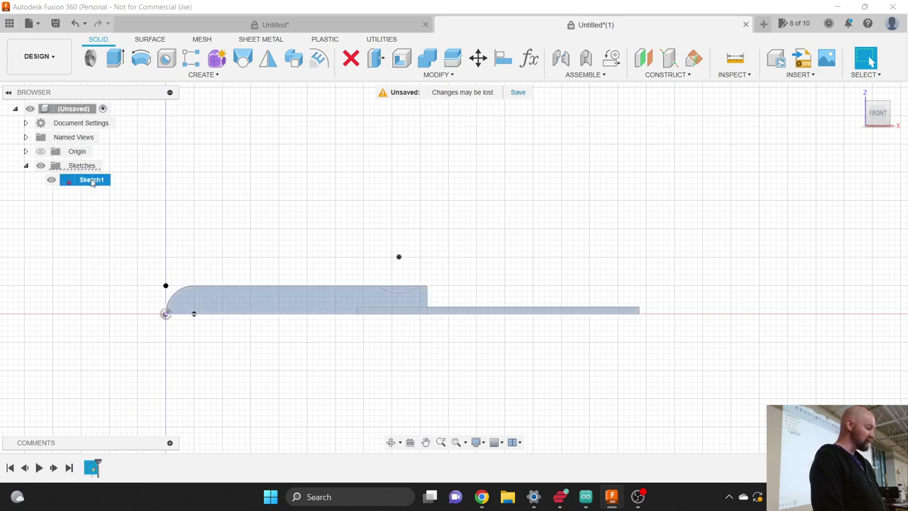
left_click(92, 181)
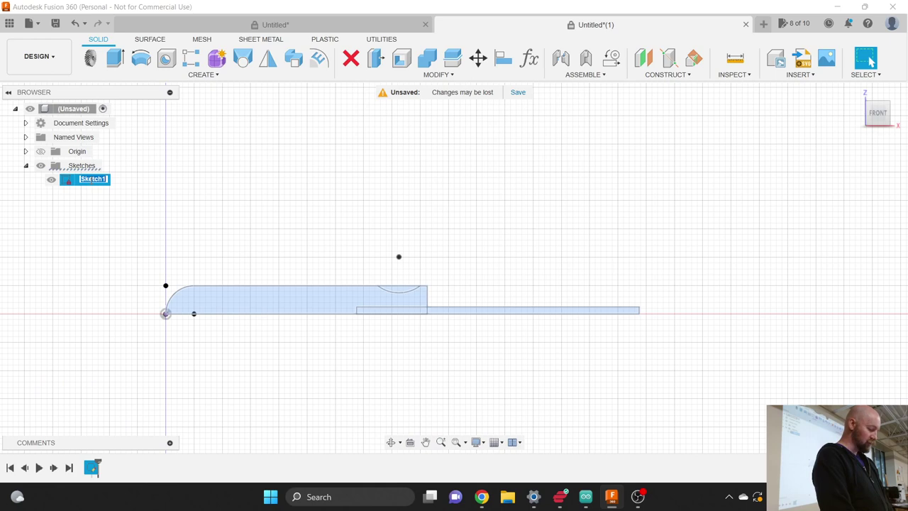
type("Profi")
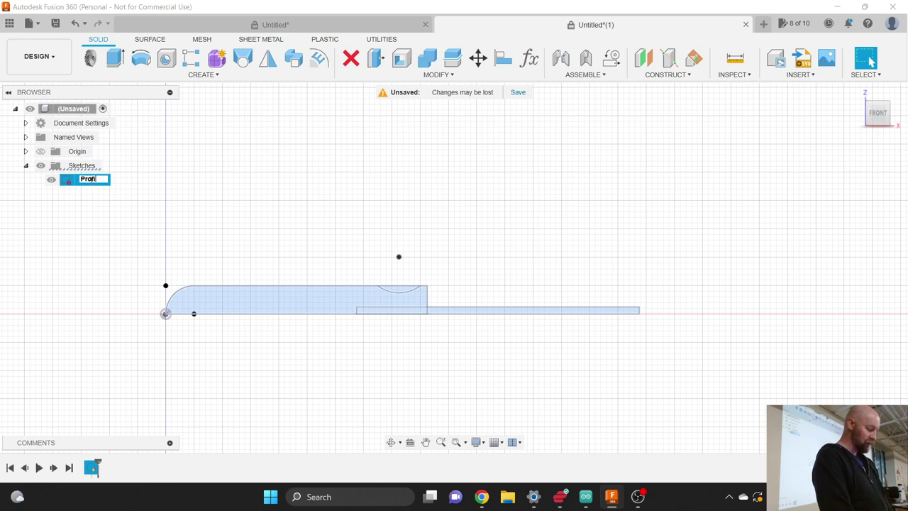
type("le")
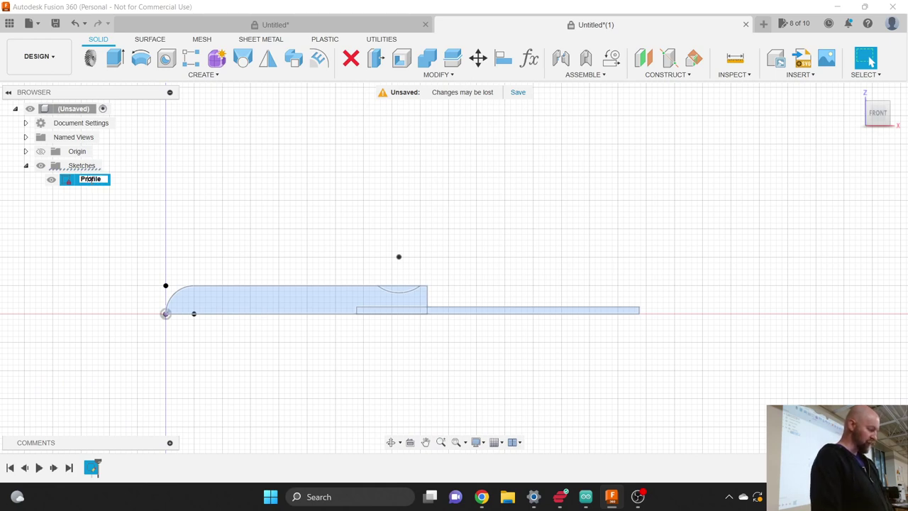
type("Hand")
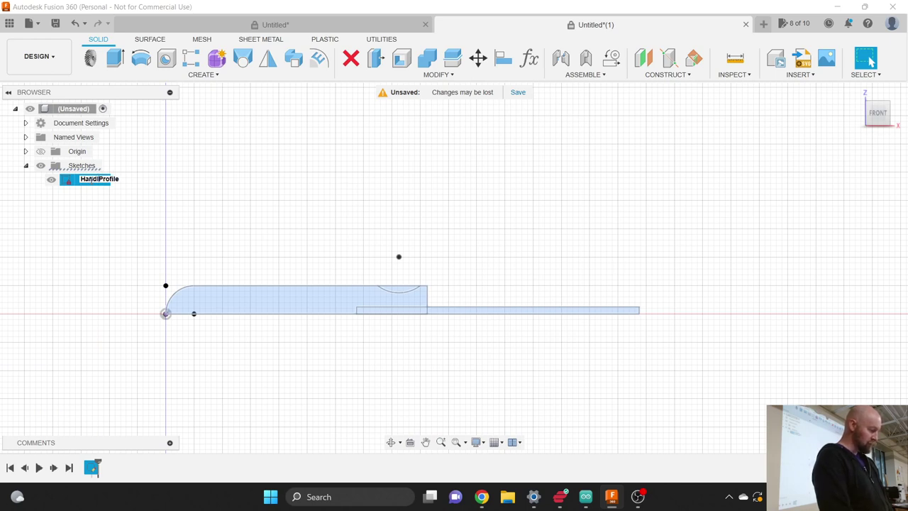
type("le")
key("Return")
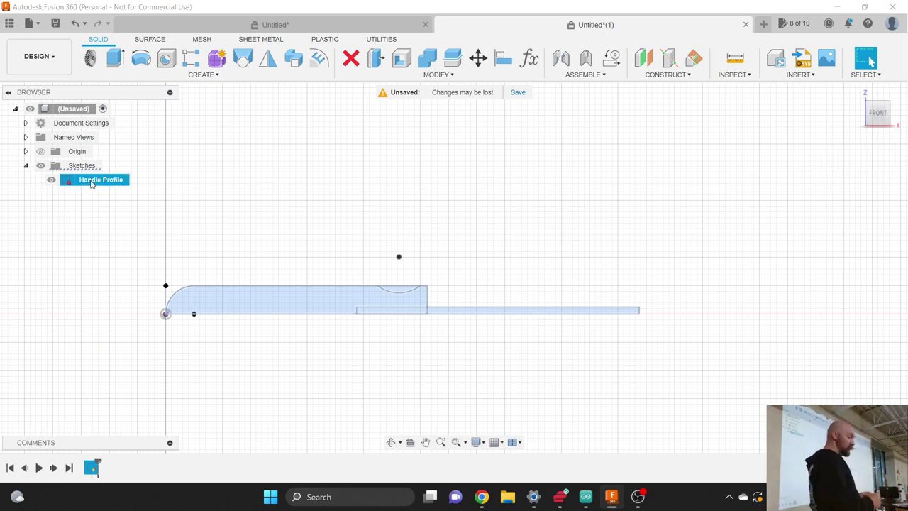
Step: Show the extra options menu for the Revolve command in the CREATE list
left_click(267, 187)
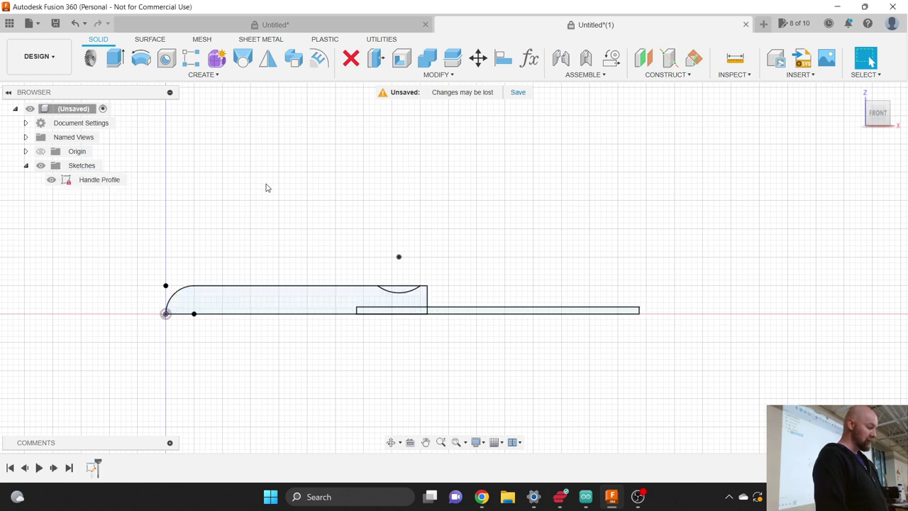
scroll(326, 188, "down", 1)
scroll(326, 188, "up", 2)
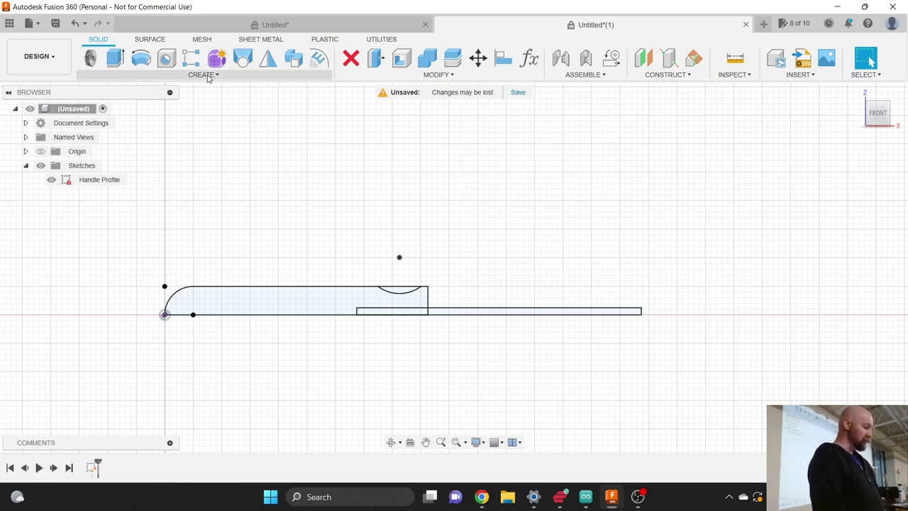
left_click(209, 77)
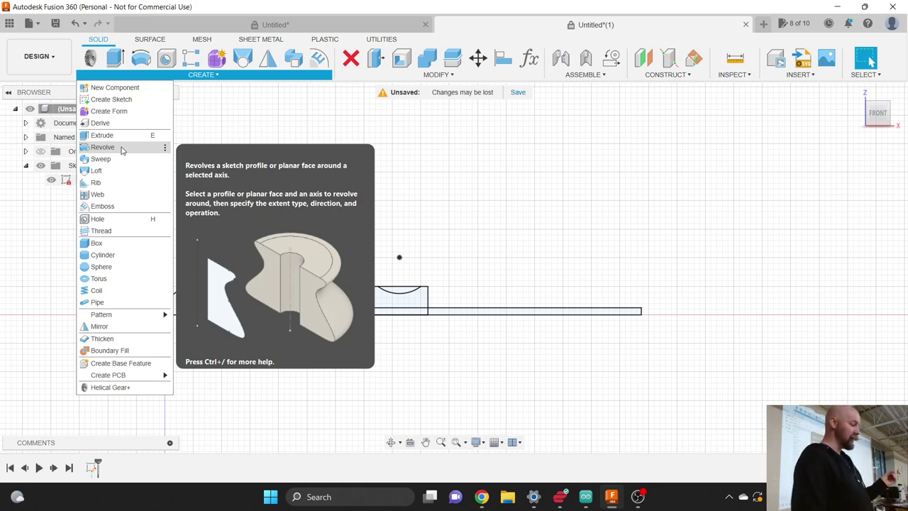
left_click(165, 149)
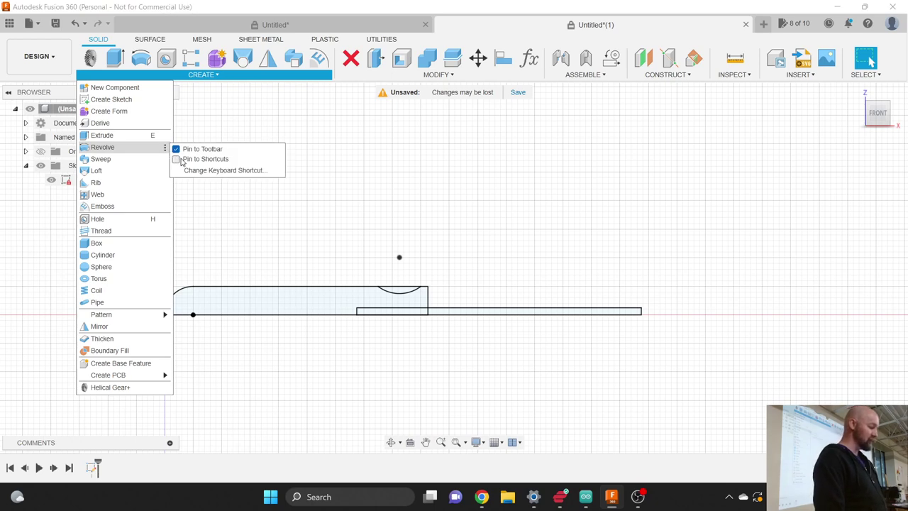
left_click(165, 149)
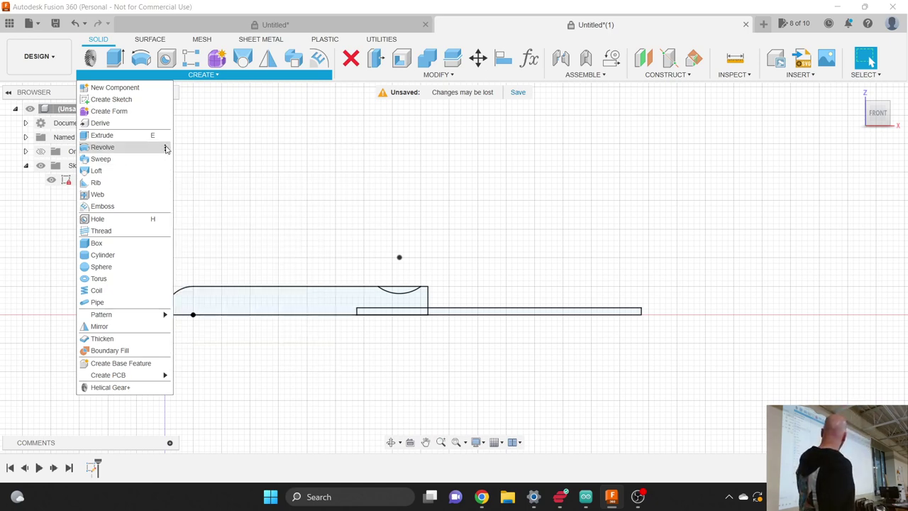
left_click(165, 149)
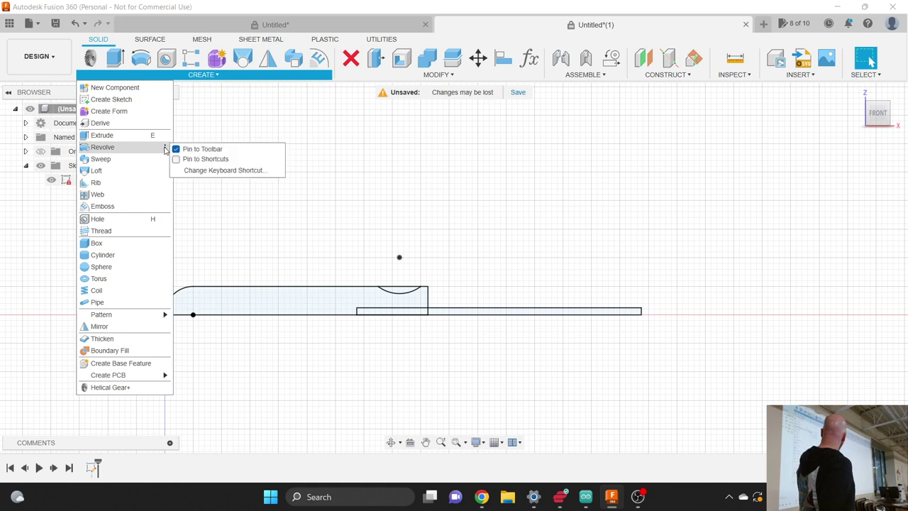
Step: Assign Shift+R as the Revolve command's keyboard shortcut
left_click(215, 171)
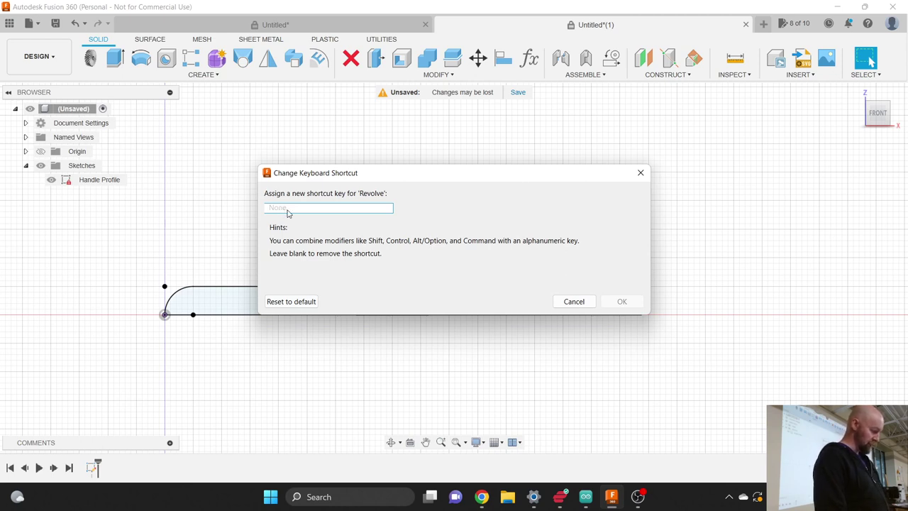
key("shift+r")
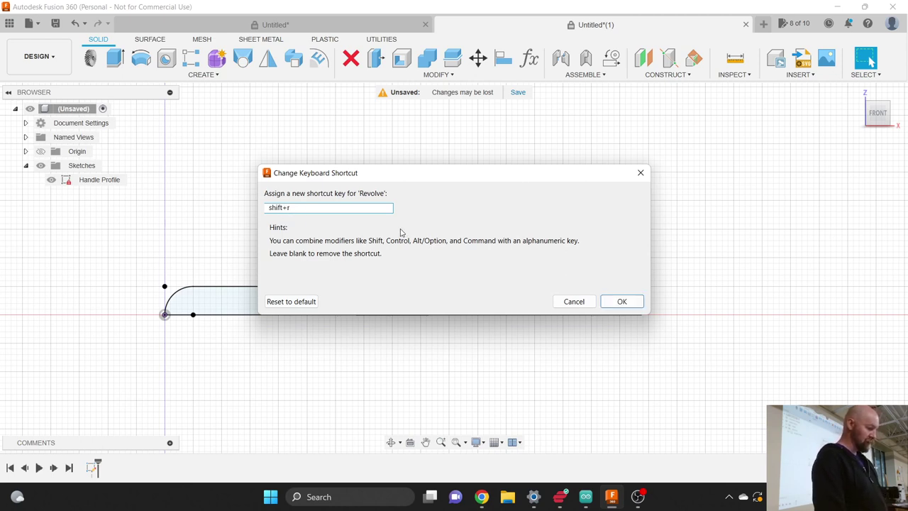
left_click(611, 301)
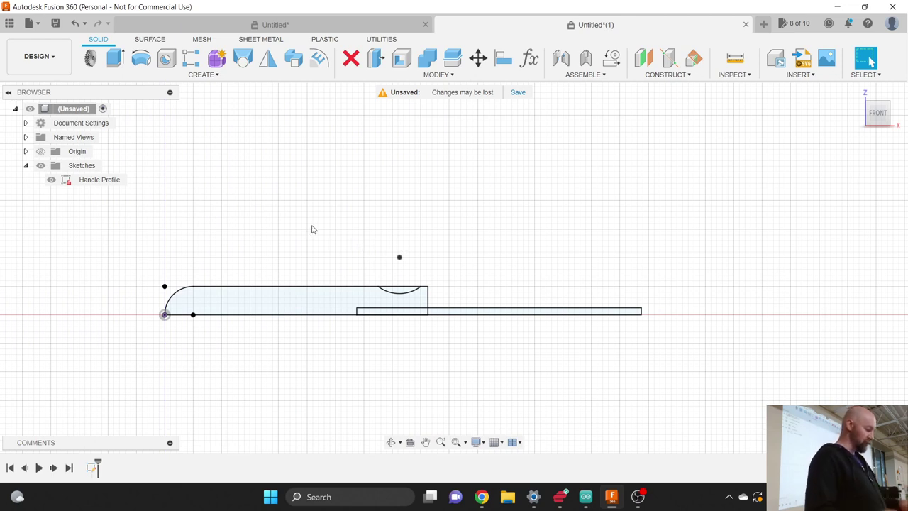
Step: Launch Revolve with Shift+R and pick the handle region as its profile
key("shift+r")
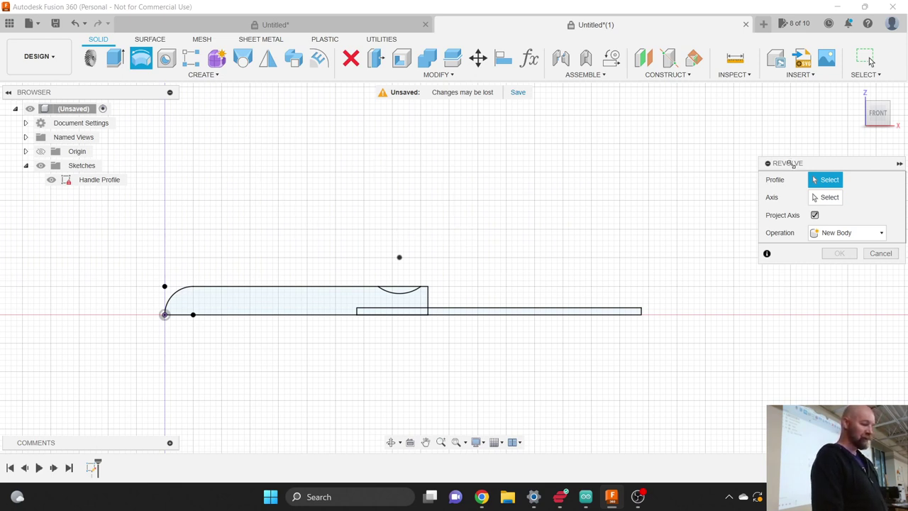
left_click_drag(792, 165, 769, 156)
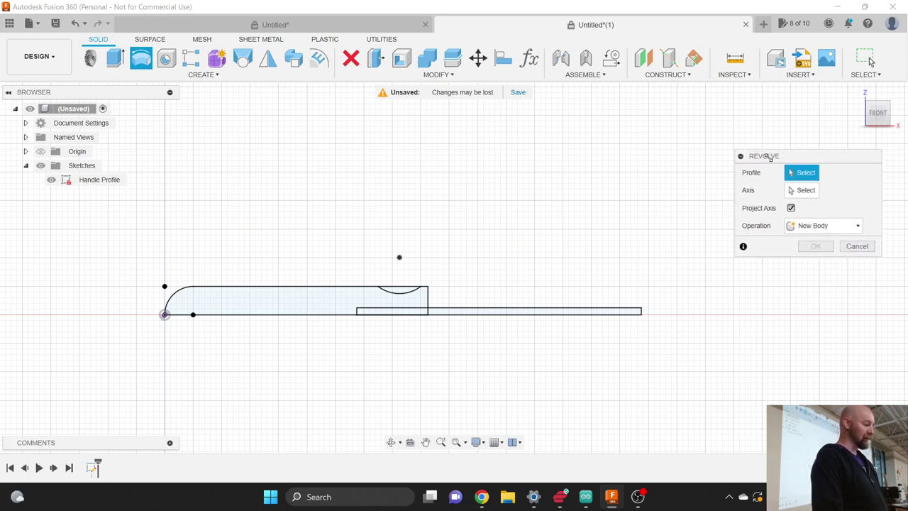
left_click(210, 76)
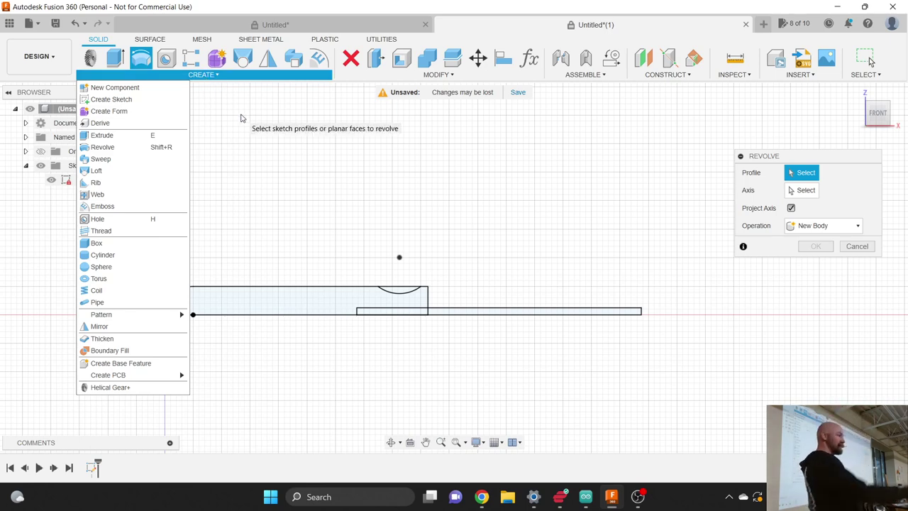
left_click(764, 161)
left_click(320, 304)
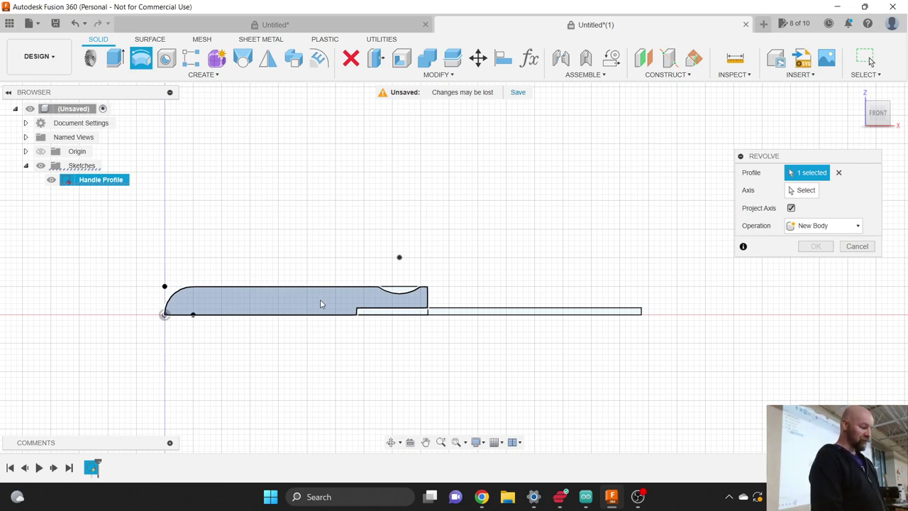
Step: Use the handle's bottom centre line as axis and revolve the profile a full 360°
left_click(801, 190)
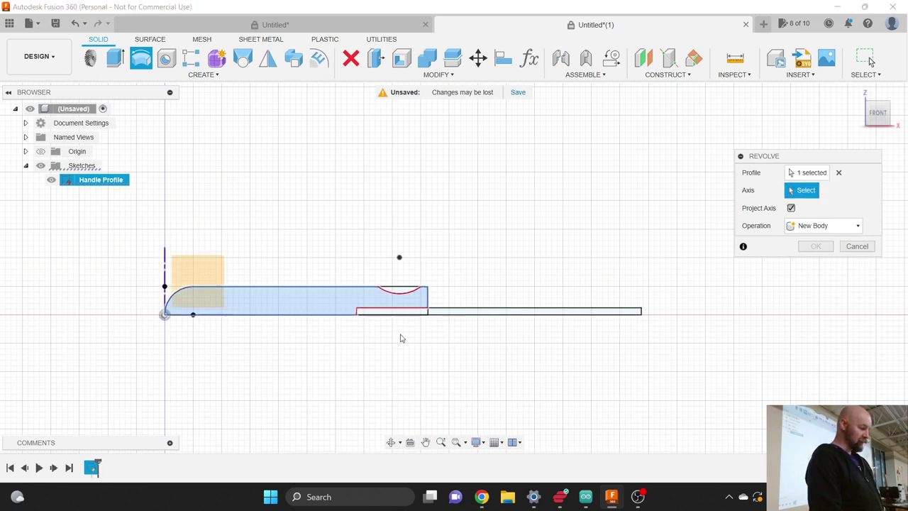
left_click(337, 319)
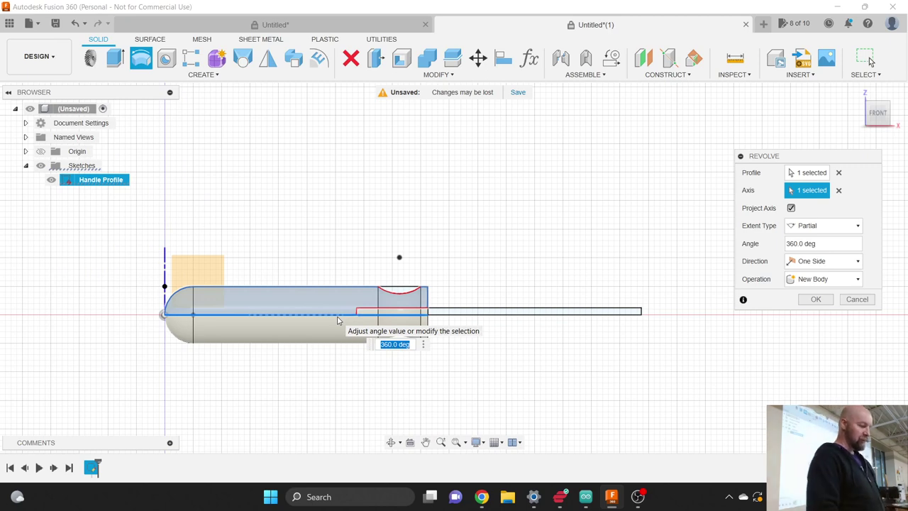
left_click_drag(778, 156, 581, 140)
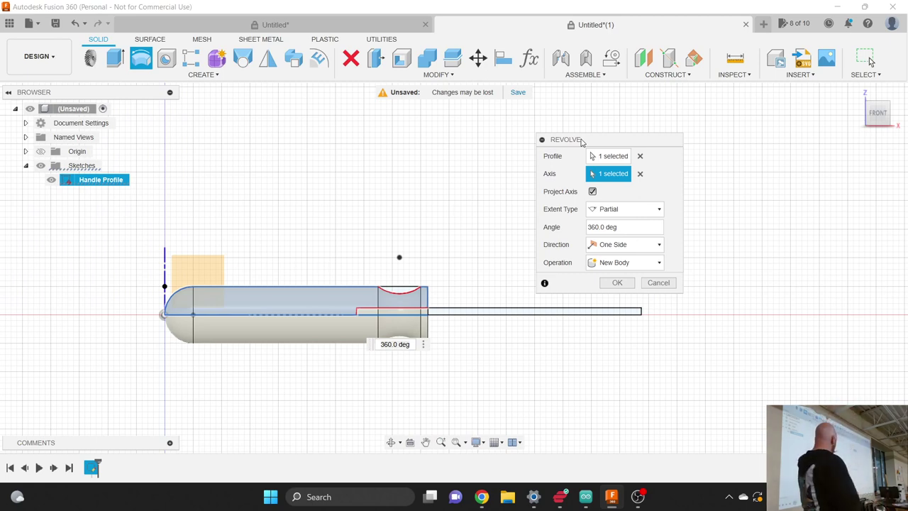
left_click(617, 283)
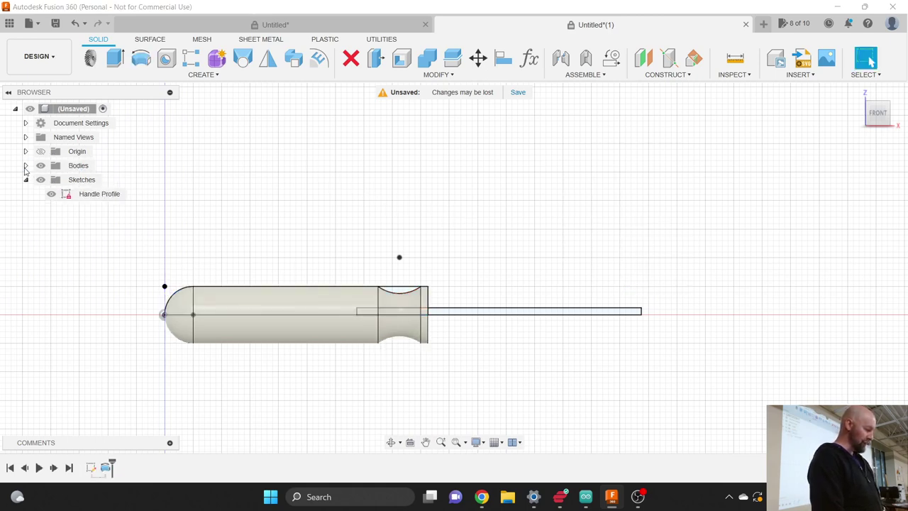
Step: Expand Bodies and rename Body1 to 'Handle'
left_click(26, 165)
left_click(83, 183)
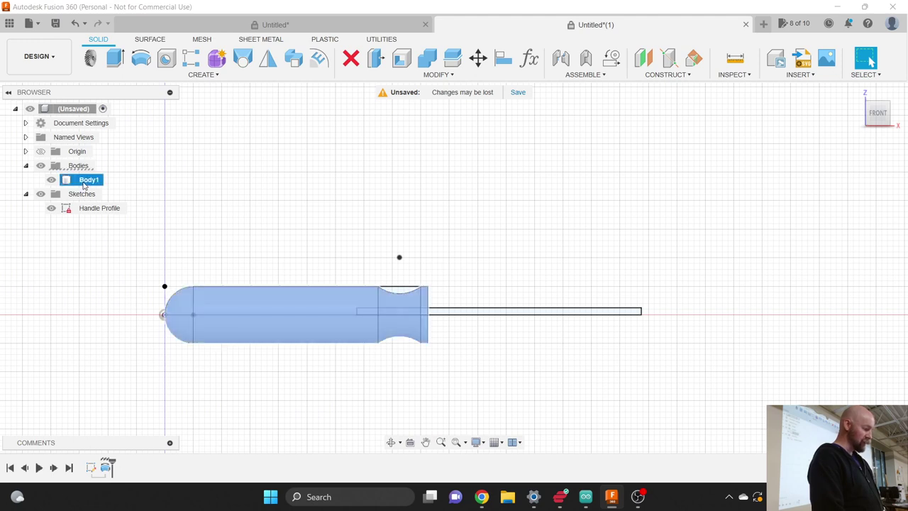
left_click(88, 180)
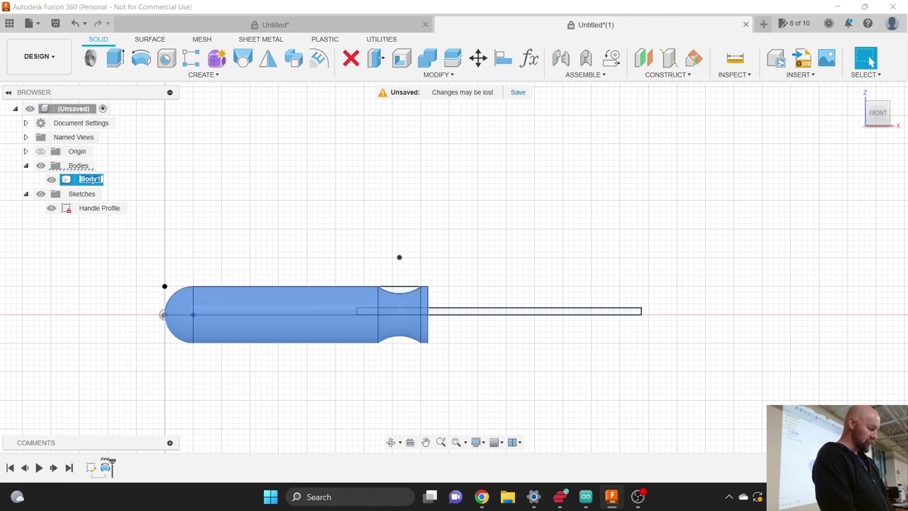
type("Handle")
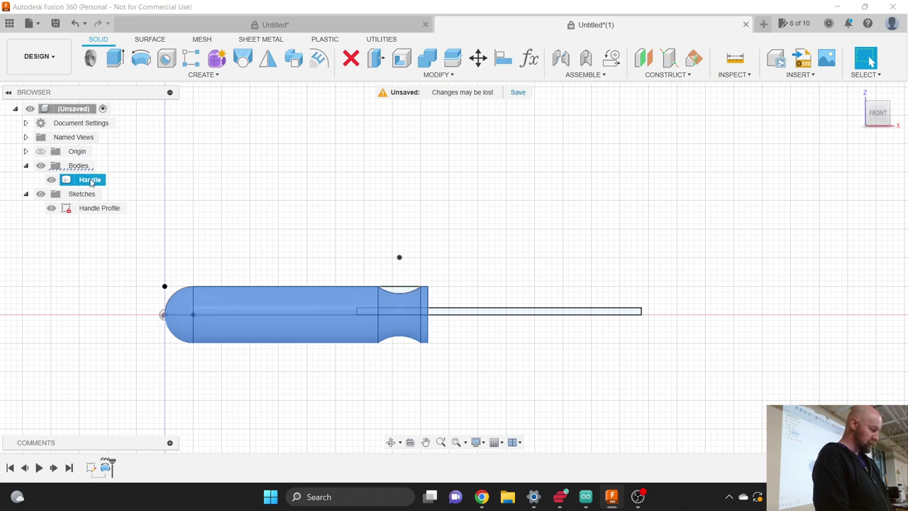
key("Return")
Step: Rename the handle body again, ending with the name 'Grip'
double_click(92, 179)
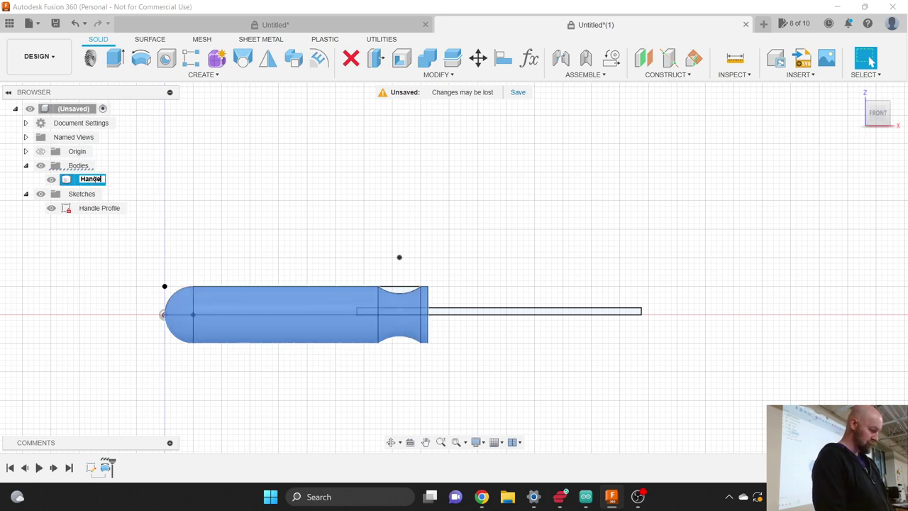
key("Return")
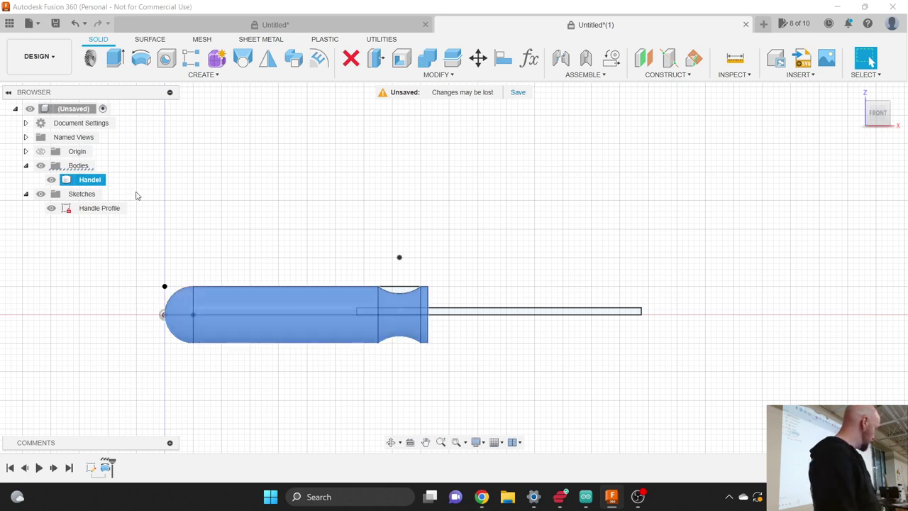
double_click(96, 181)
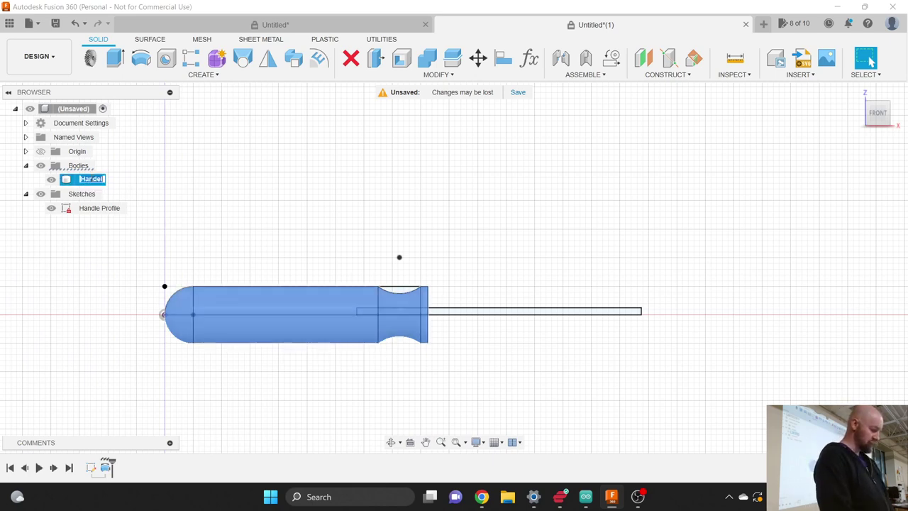
type("Gr")
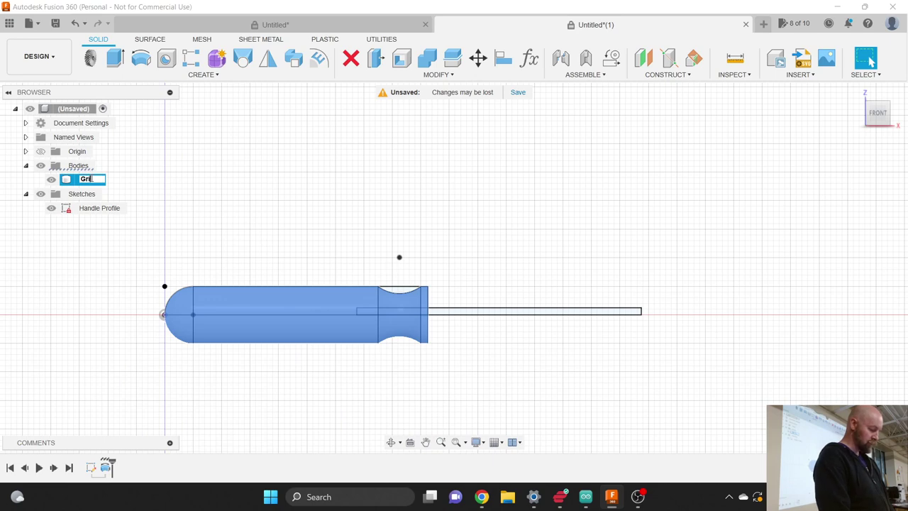
type("ip")
left_click(149, 205)
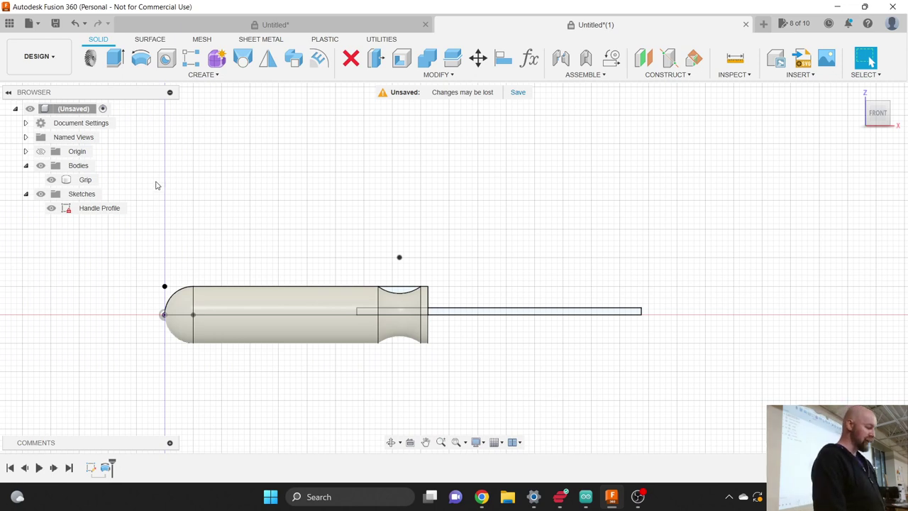
Step: Start a new revolve picking the shaft and the small inner rectangle, with Grip hidden
left_click(217, 76)
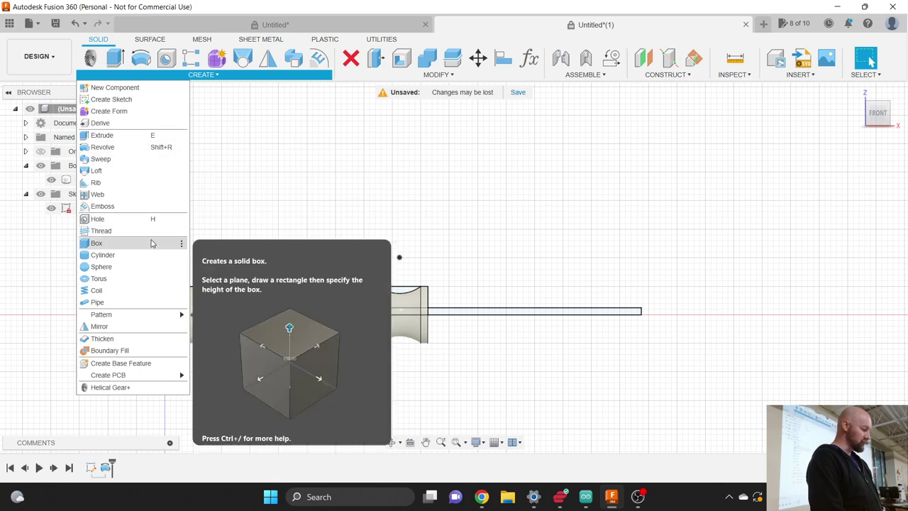
key("Escape")
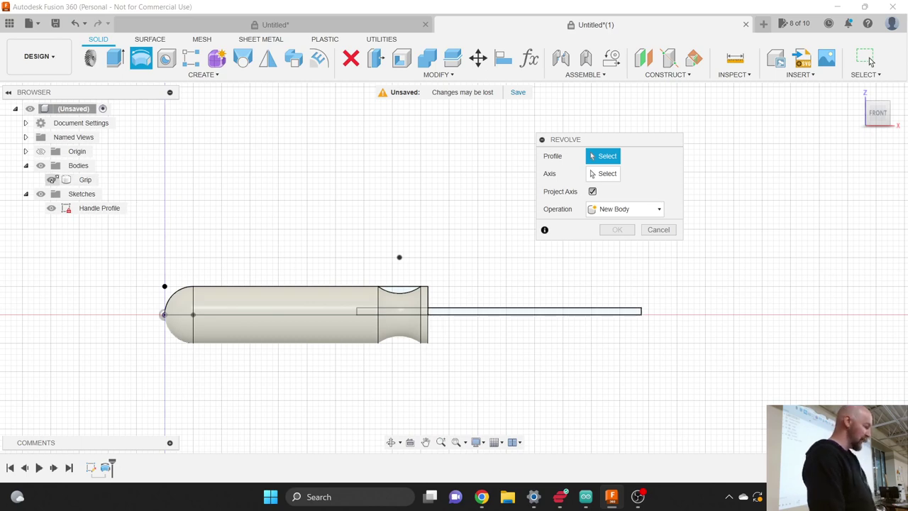
left_click(446, 311)
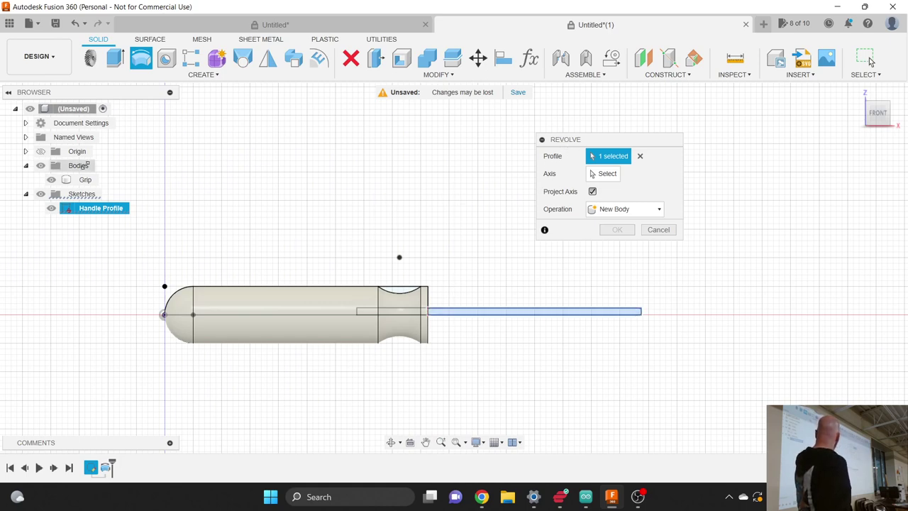
left_click(51, 180)
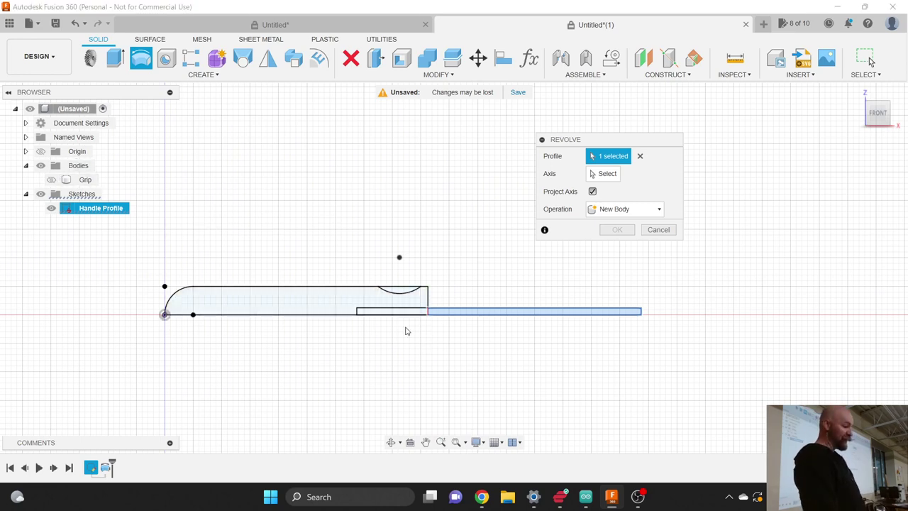
scroll(417, 319, "up", 1)
scroll(417, 320, "up", 2)
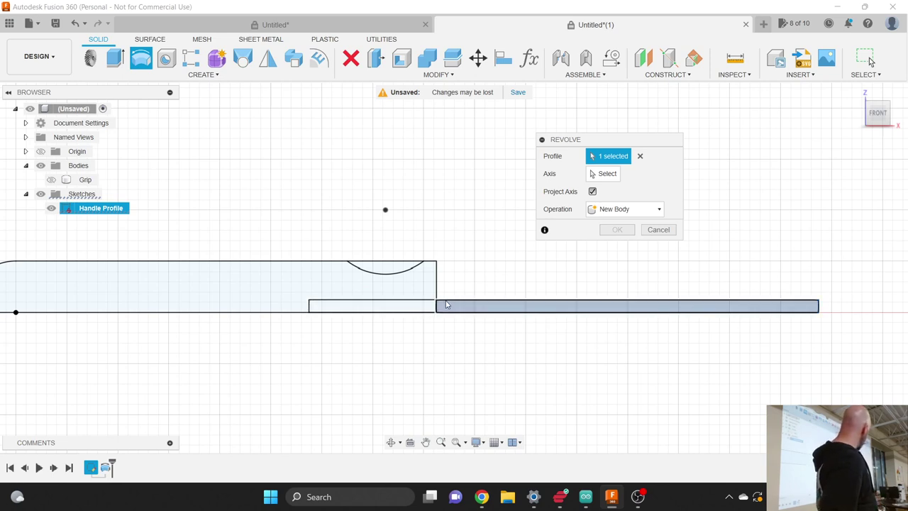
left_click(427, 309)
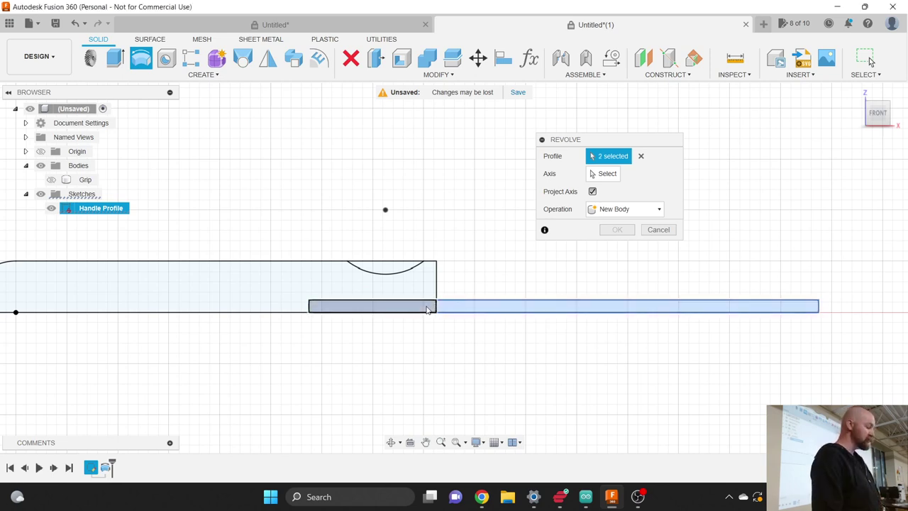
left_click(51, 179)
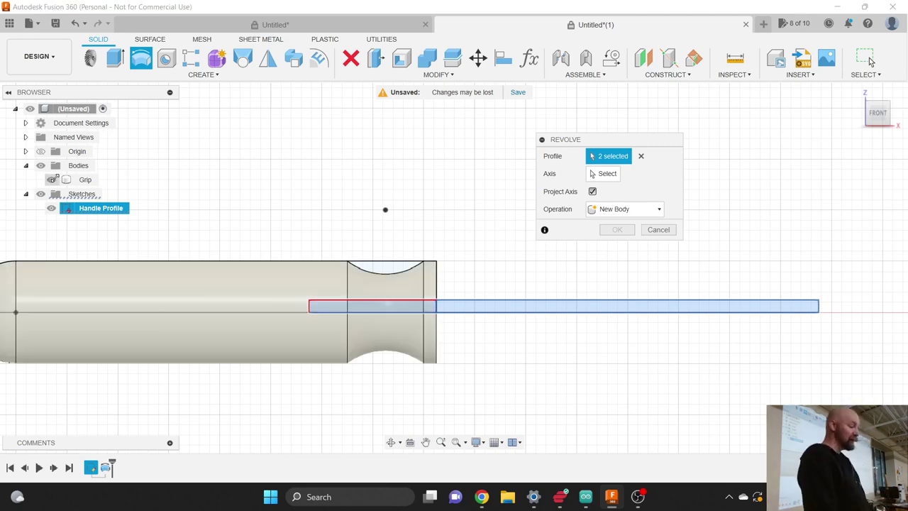
left_click(51, 180)
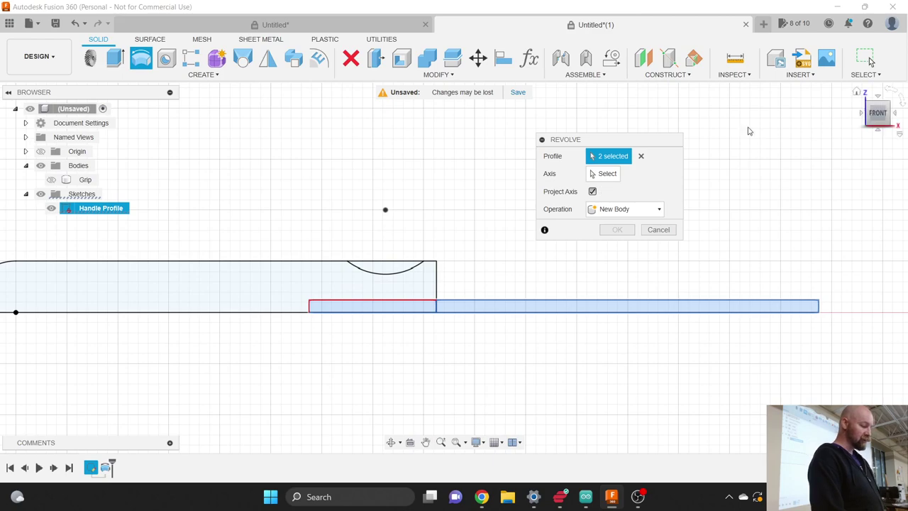
left_click(51, 179)
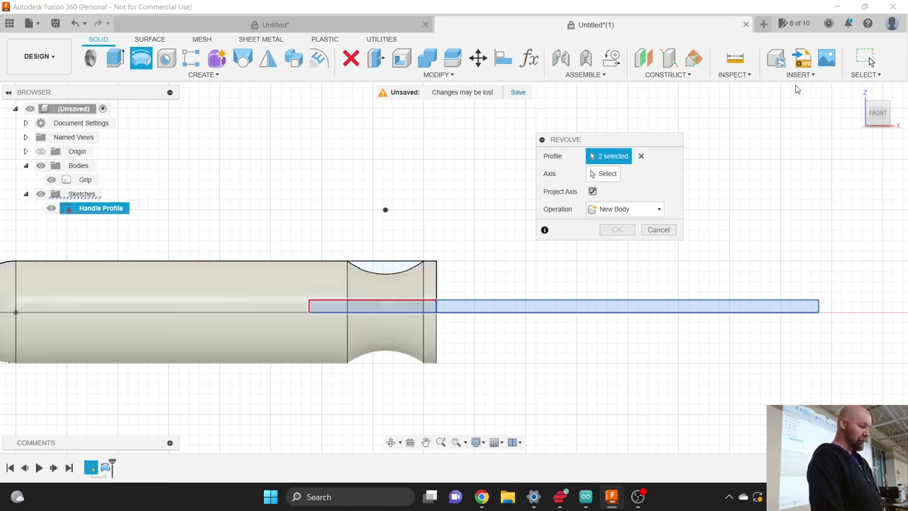
left_click(891, 114)
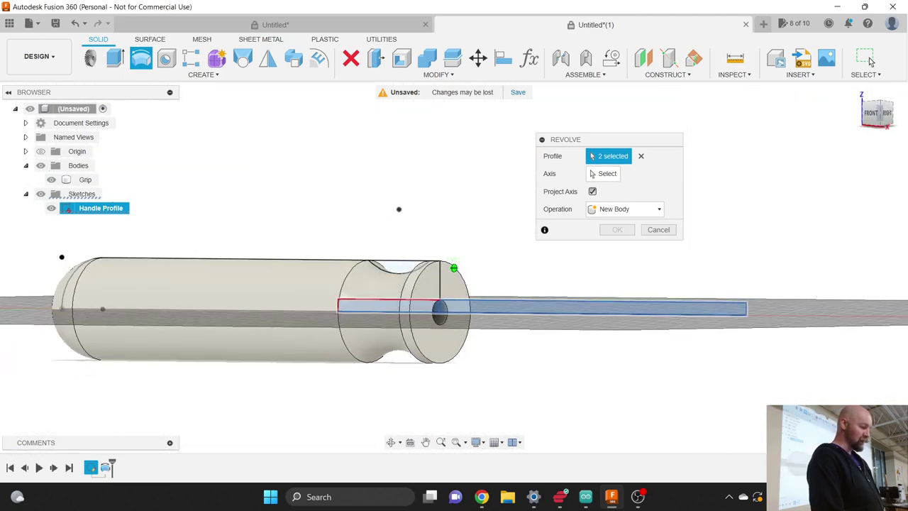
scroll(438, 315, "up", 3)
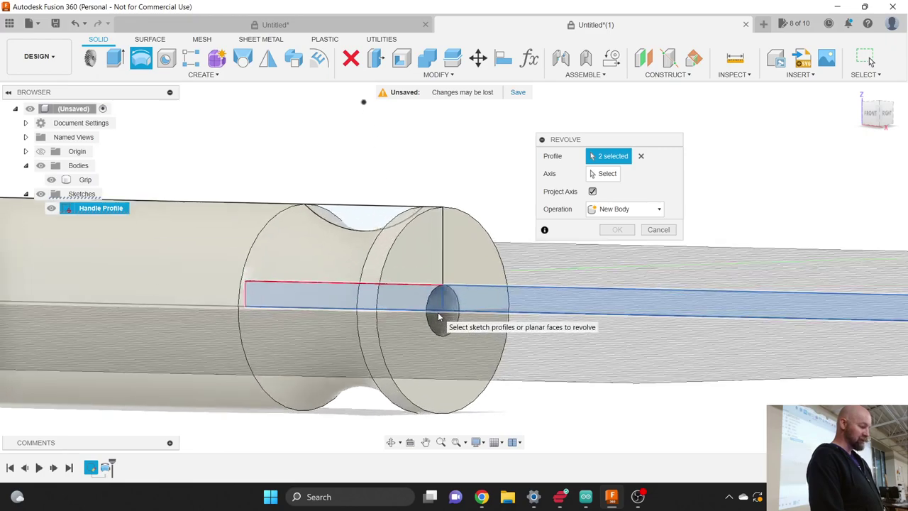
scroll(437, 315, "up", 5)
scroll(436, 225, "down", 2)
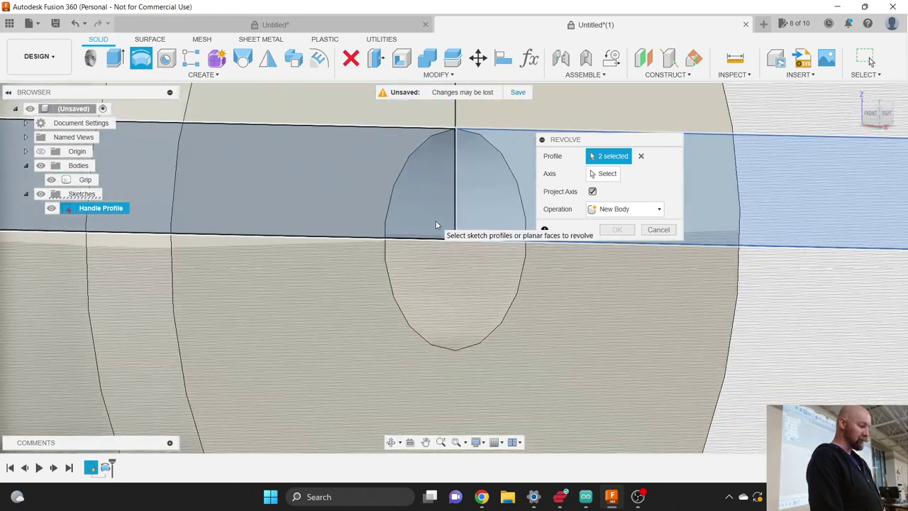
scroll(436, 225, "down", 3)
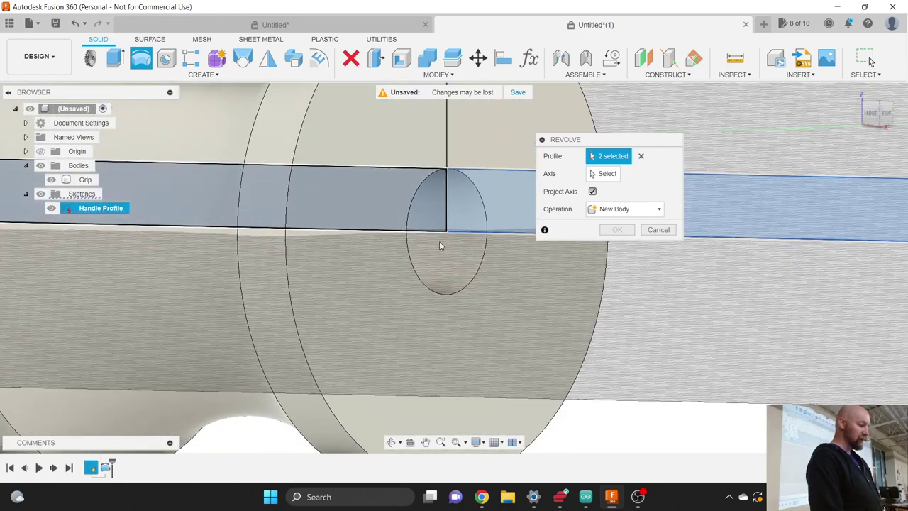
scroll(439, 246, "down", 5)
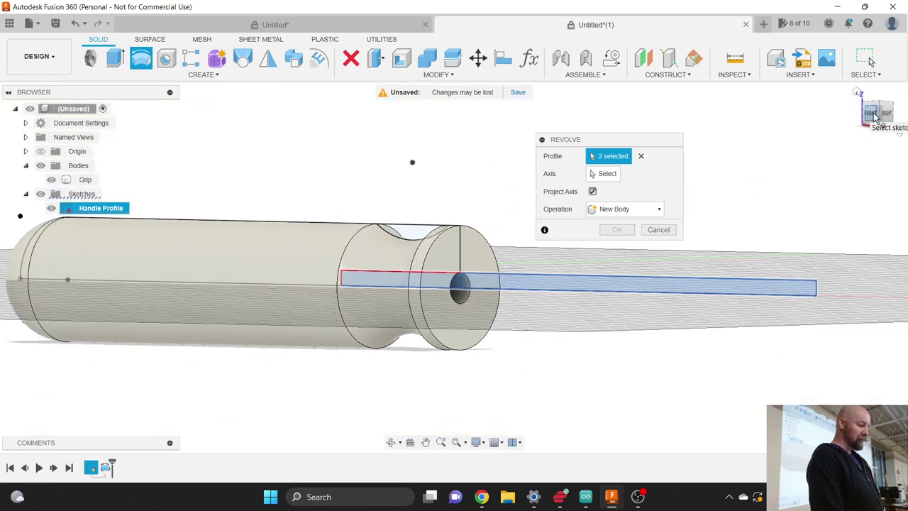
left_click(871, 116)
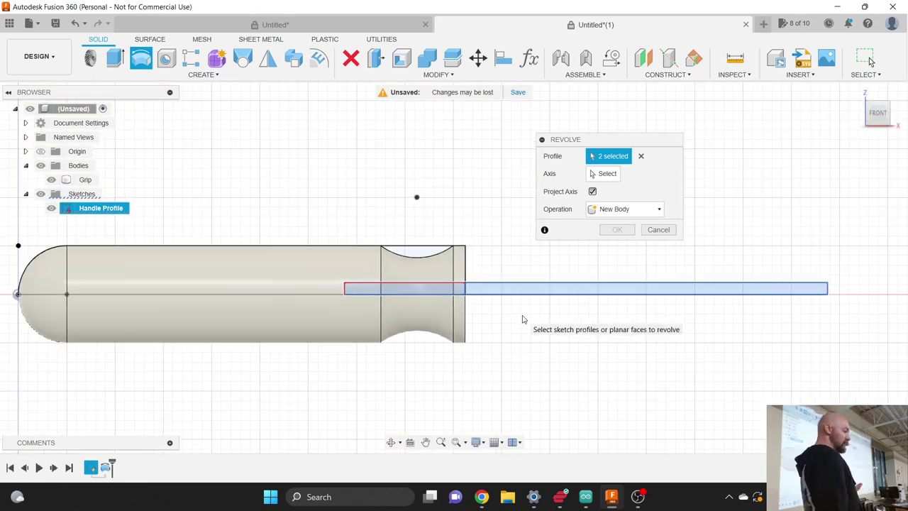
left_click(51, 180)
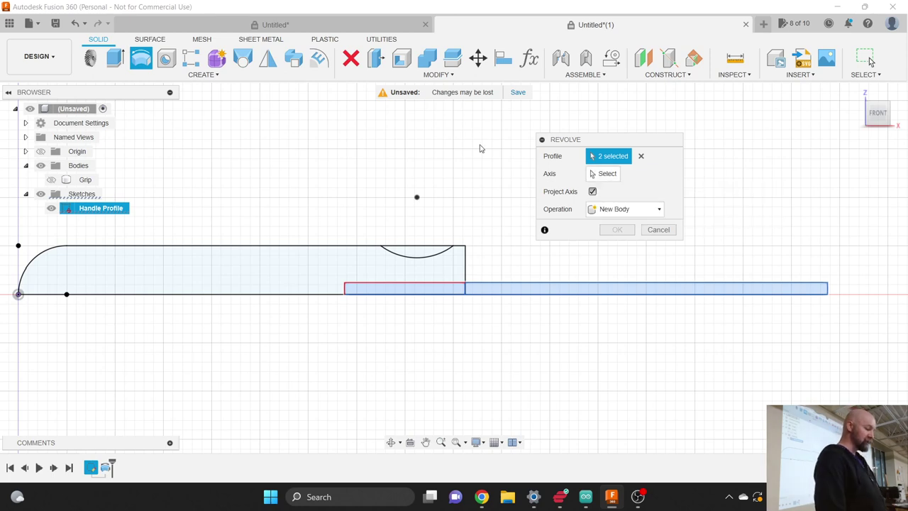
Step: Pick the horizontal centre line as the shaft revolve's axis for a full 360° turn
left_click(611, 175)
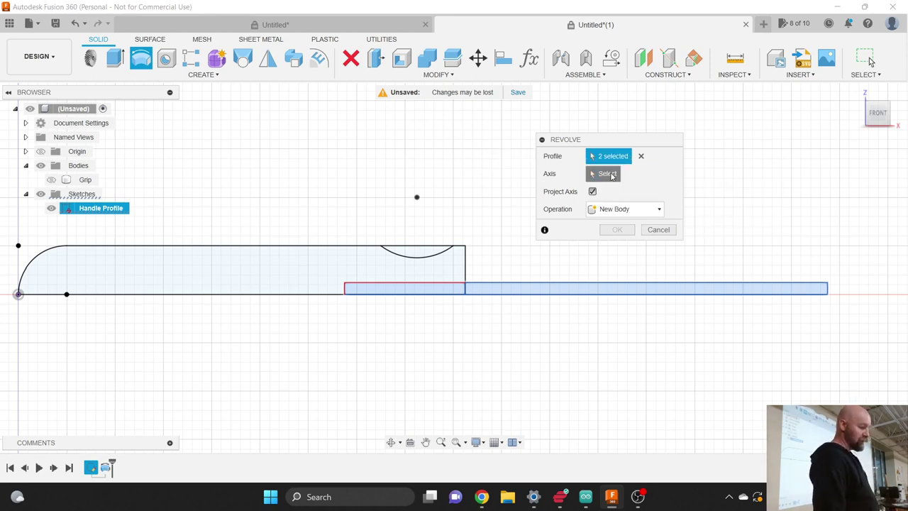
left_click(407, 298)
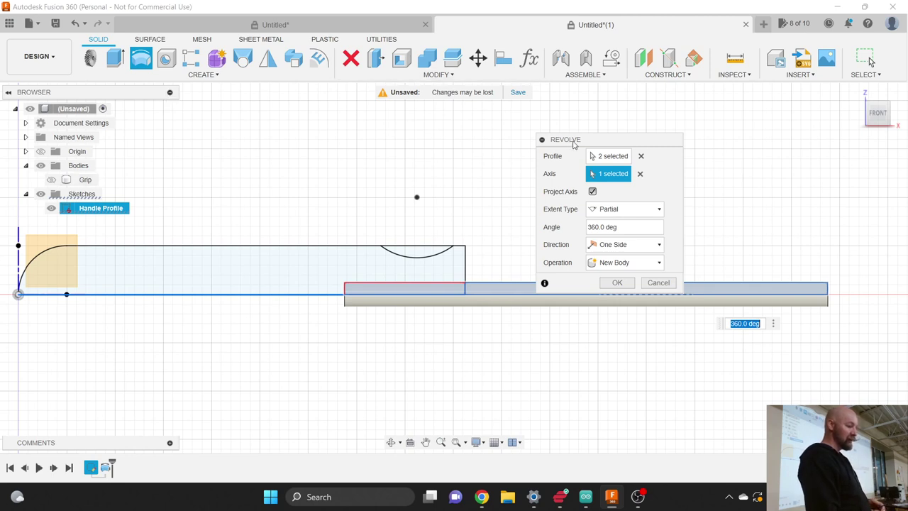
left_click_drag(575, 144, 556, 122)
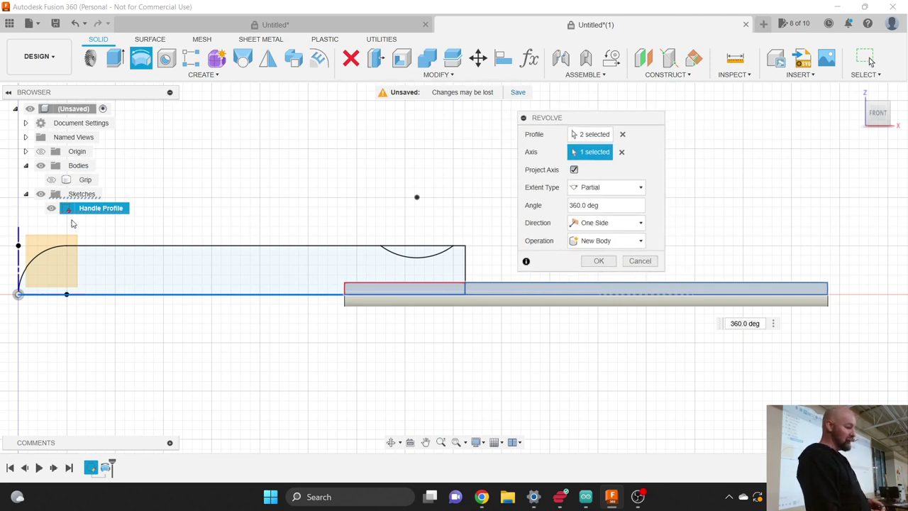
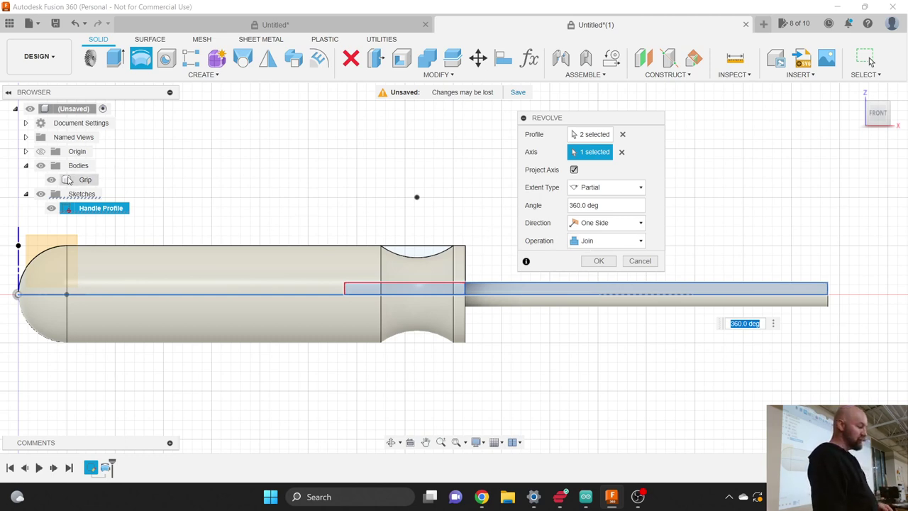
Step: Revolve the shaft as a new body, hiding the Grip during setup and then showing it again
left_click(51, 180)
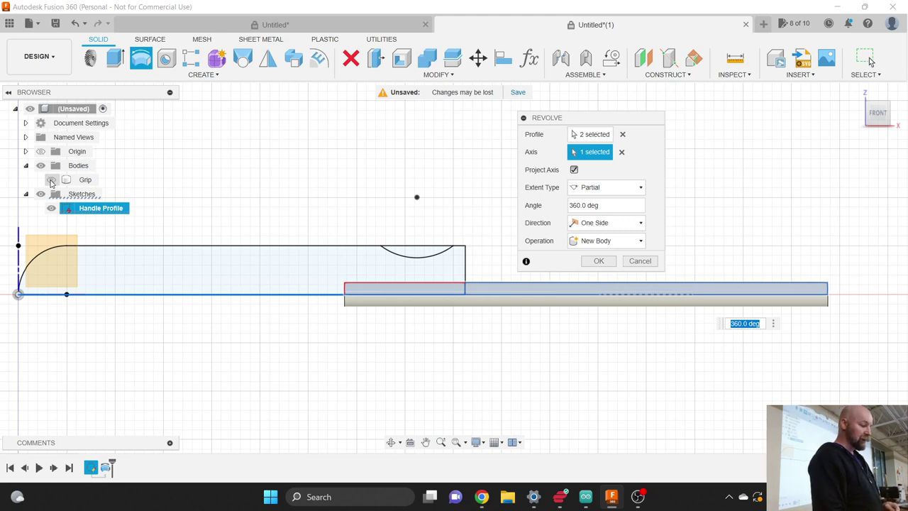
left_click(599, 261)
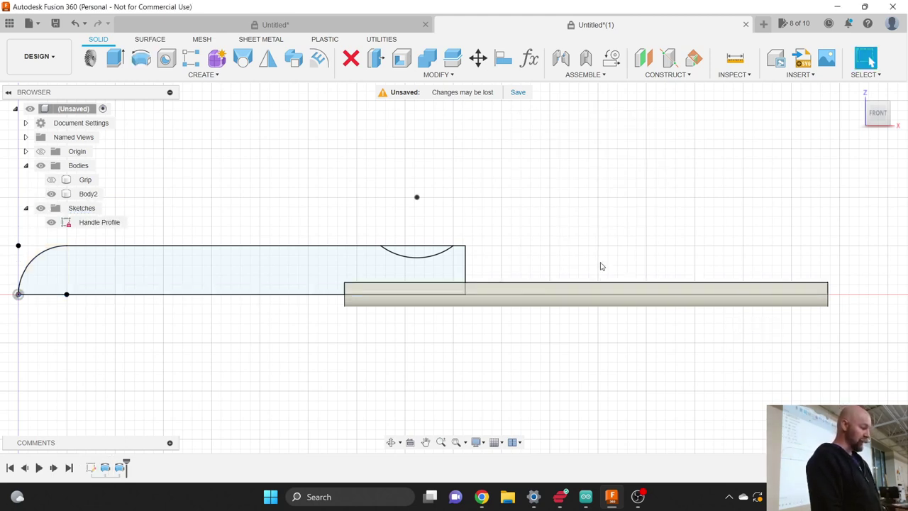
left_click(51, 180)
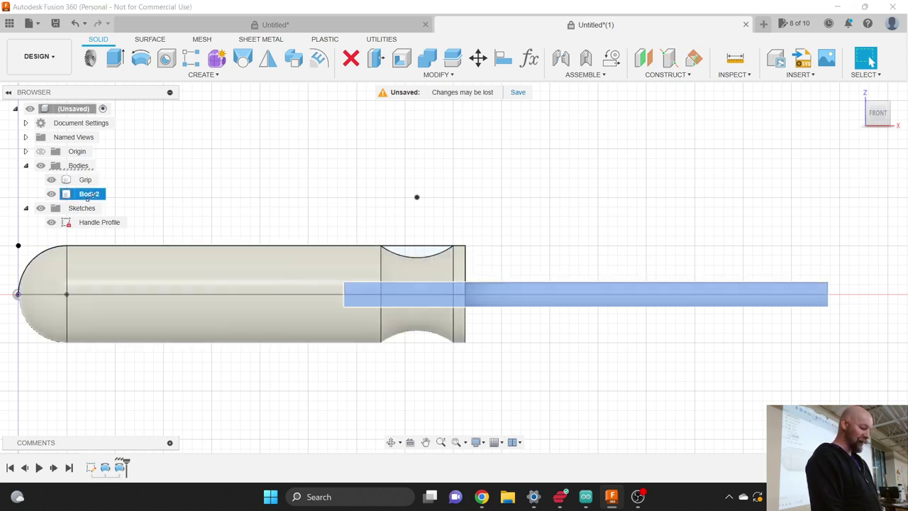
Step: Rename Body2 to 'Shaft' and hide the Handle Profile sketch
double_click(88, 194)
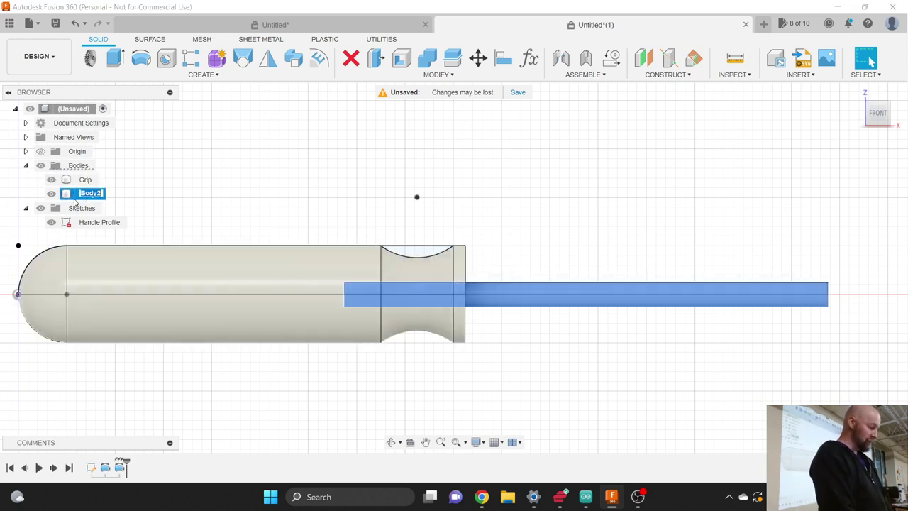
type("Shaft")
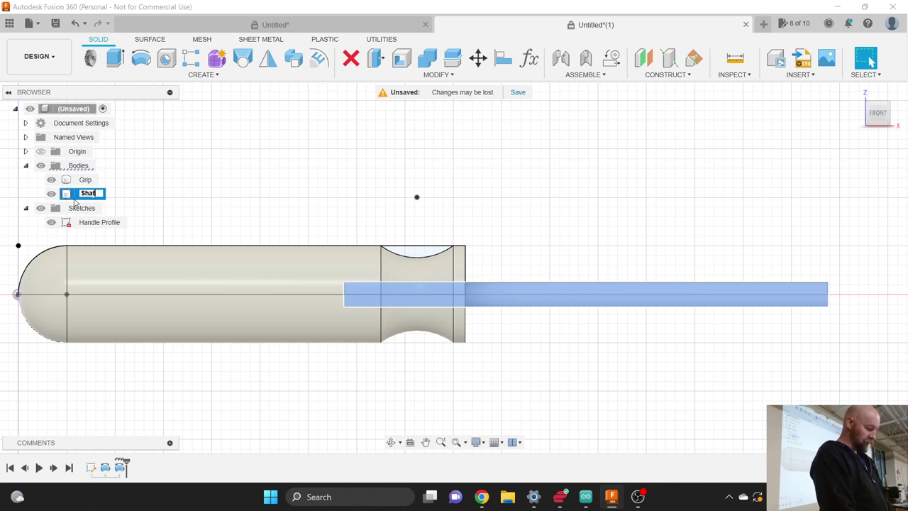
key("Return")
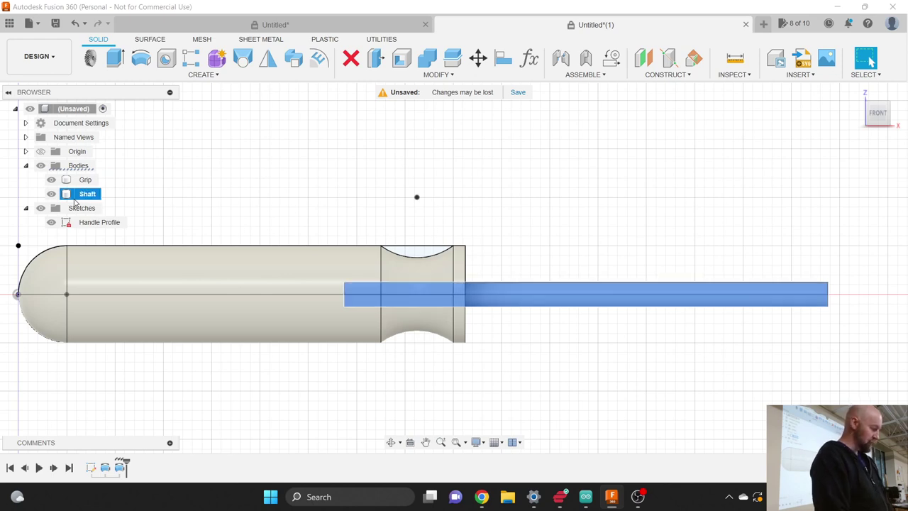
left_click(168, 201)
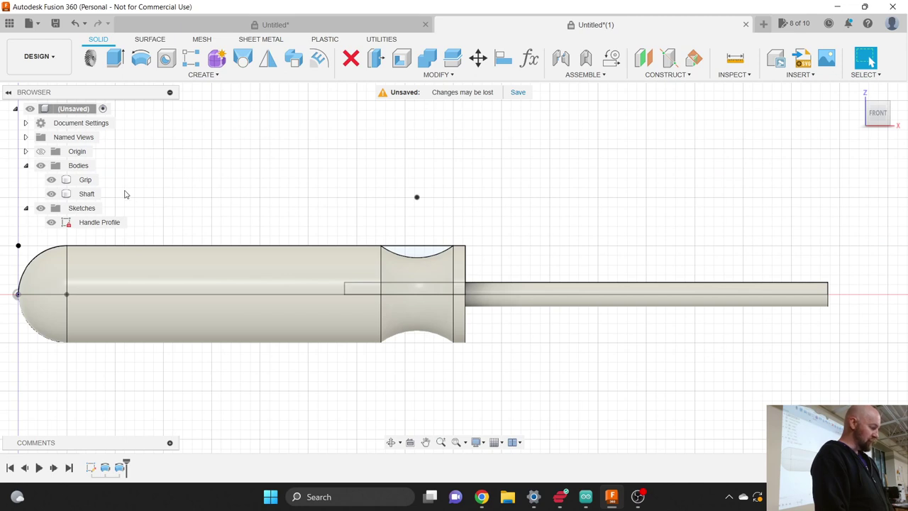
left_click(54, 223)
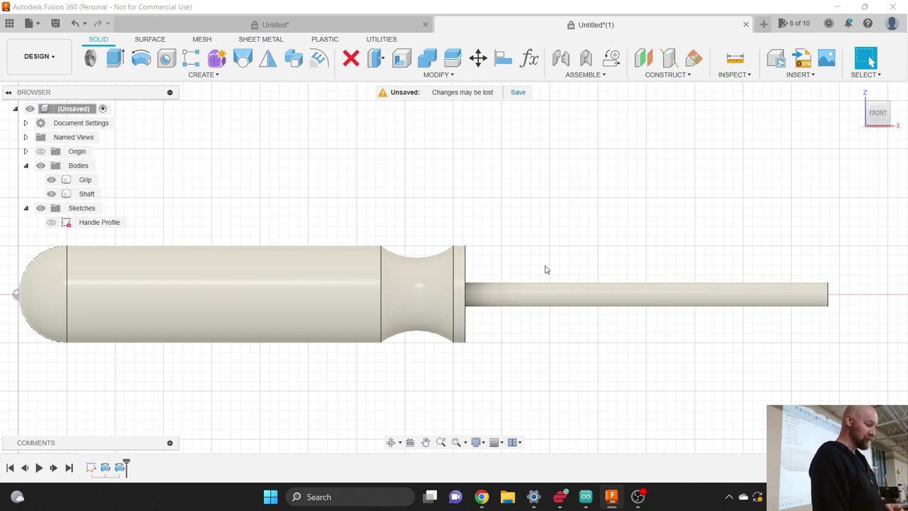
Step: Return to the home view and inspect the grip's flat end flange face
scroll(546, 270, "down", 2)
scroll(276, 216, "up", 1)
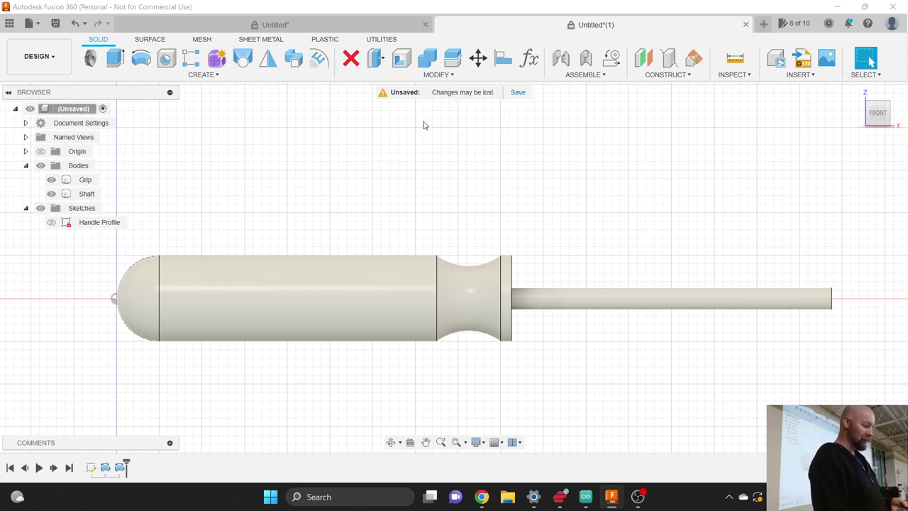
scroll(473, 164, "down", 2)
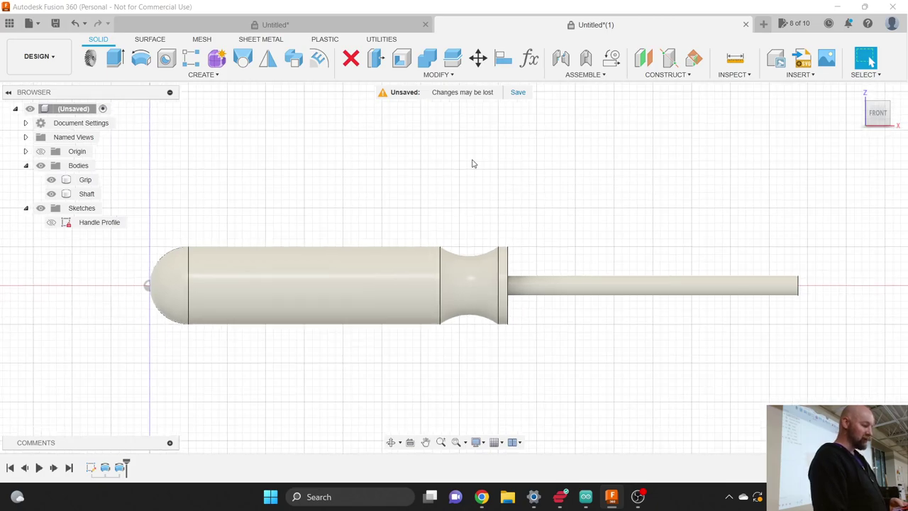
left_click(876, 112)
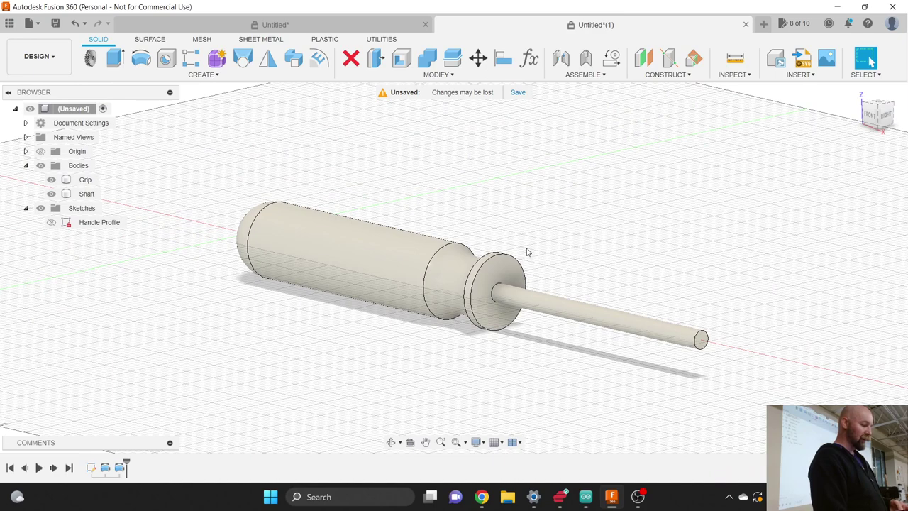
left_click(504, 269)
left_click(505, 269)
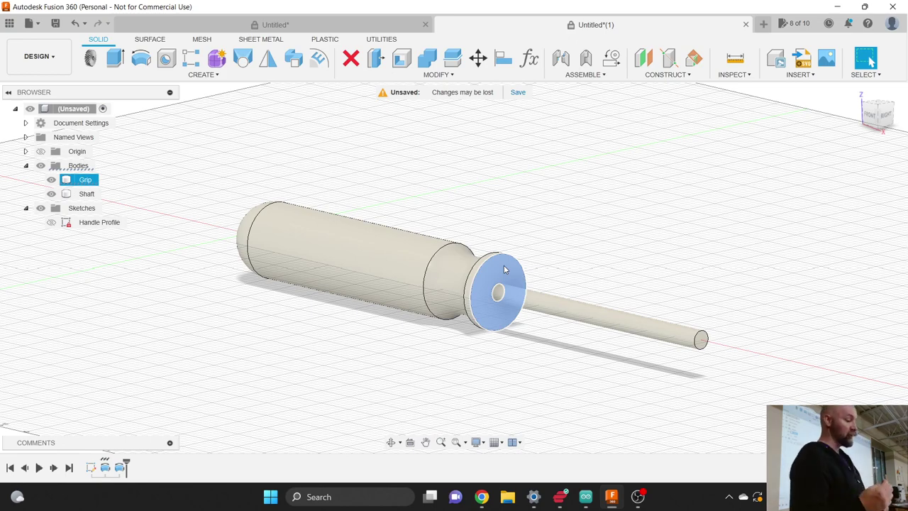
left_click(661, 76)
left_click(607, 116)
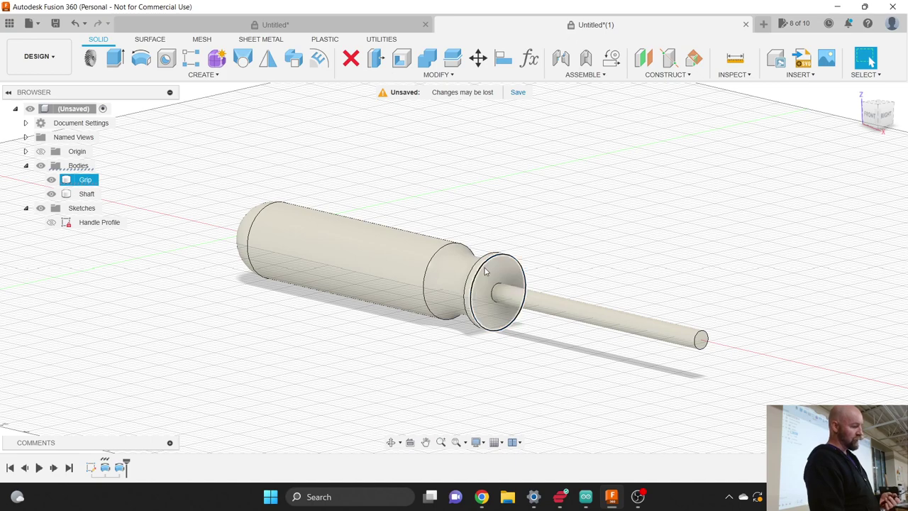
Step: Hide the Shaft body so the grip's open centre hole shows
left_click(499, 271)
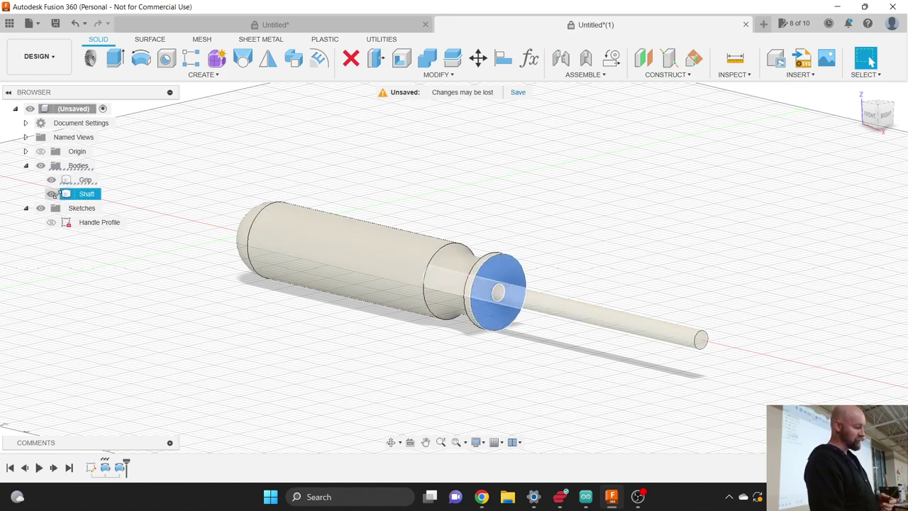
left_click(51, 194)
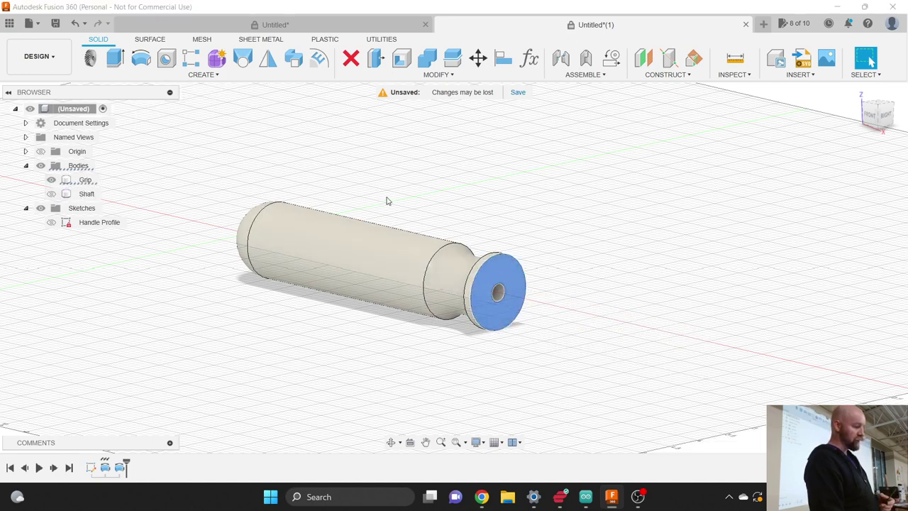
left_click(507, 158)
left_click(501, 291)
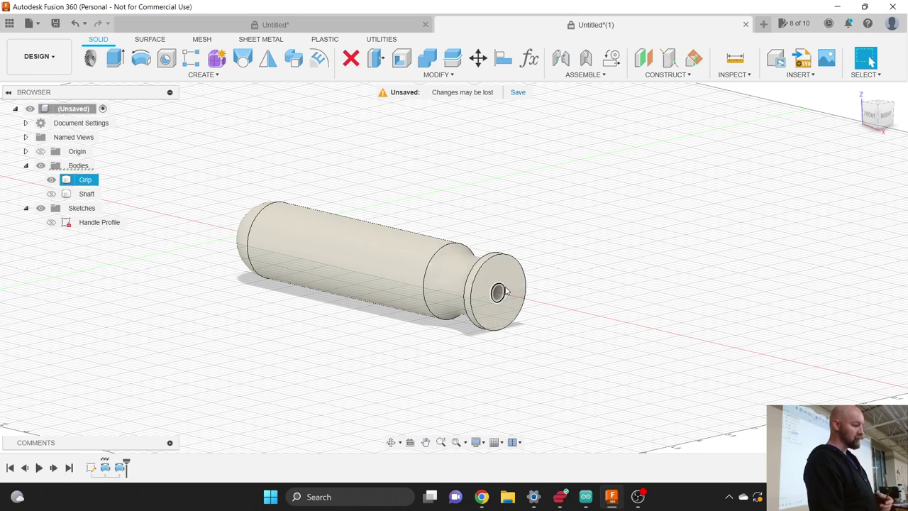
left_click(503, 259)
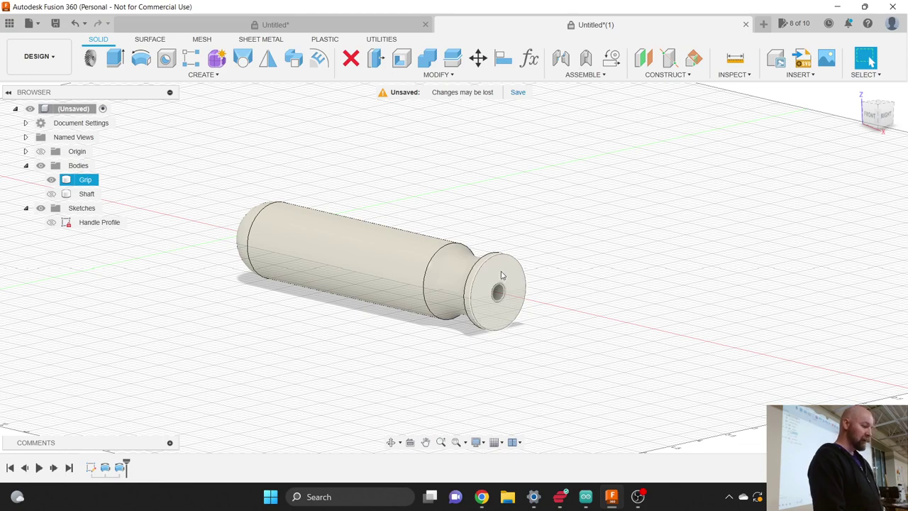
left_click(501, 276)
left_click(549, 249)
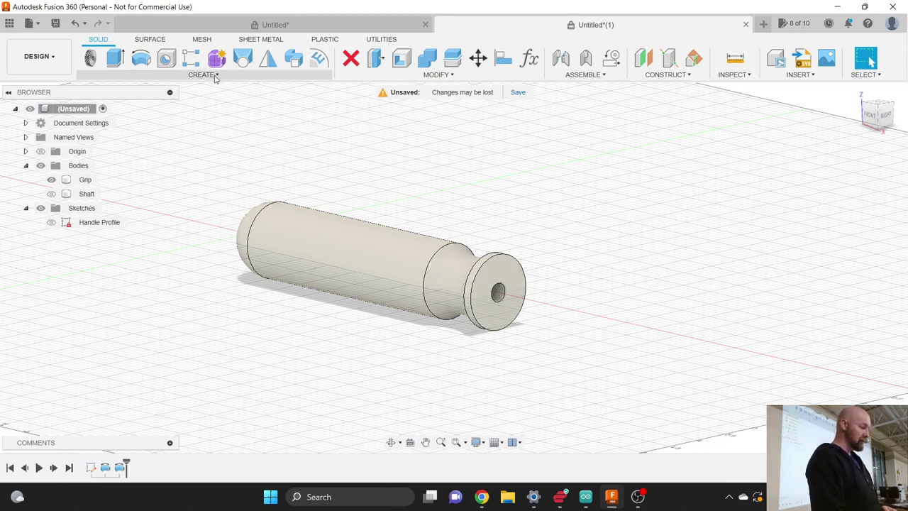
Step: Create Sketch2 on the grip's flat end face, zoom in, and start the Line tool
left_click(212, 75)
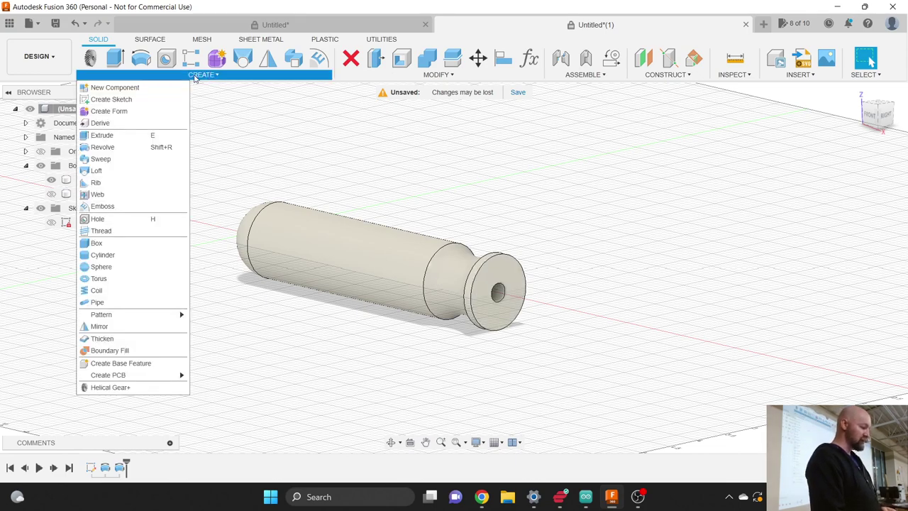
left_click(135, 99)
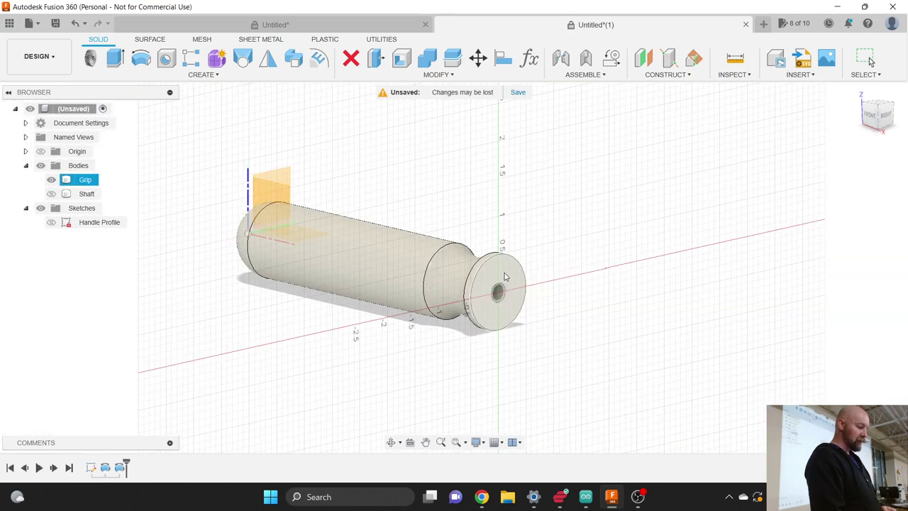
left_click(504, 277)
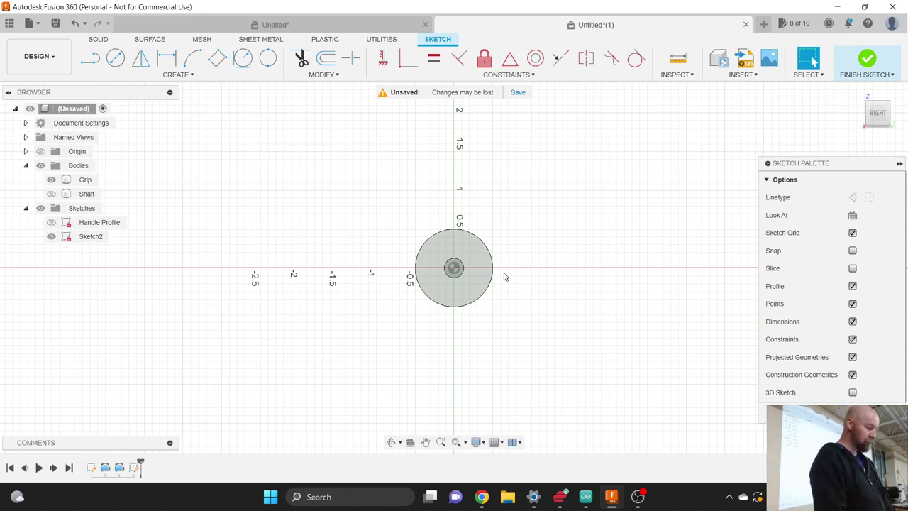
scroll(461, 265, "up", 4)
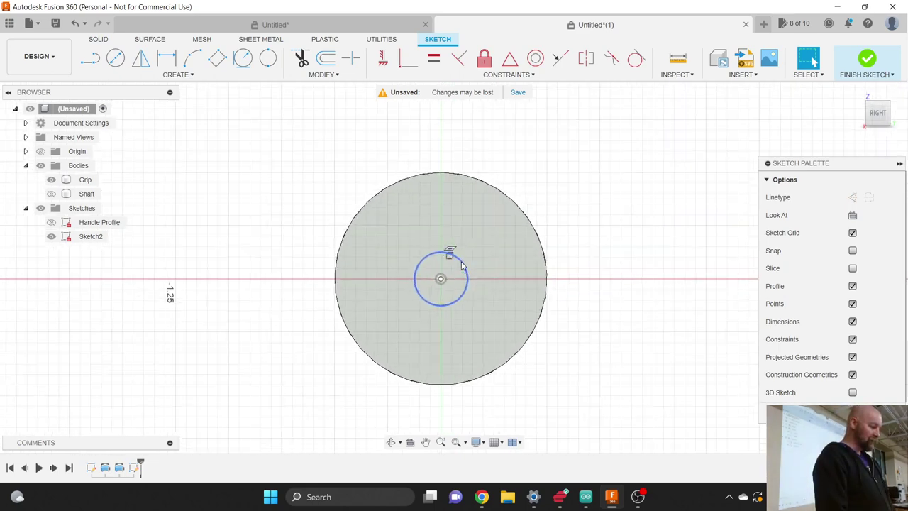
scroll(461, 265, "up", 2)
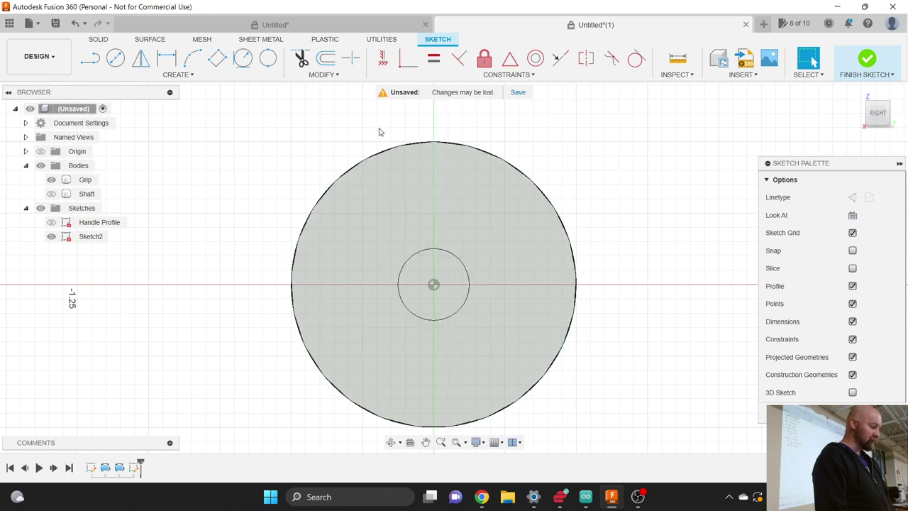
scroll(379, 131, "up", 3)
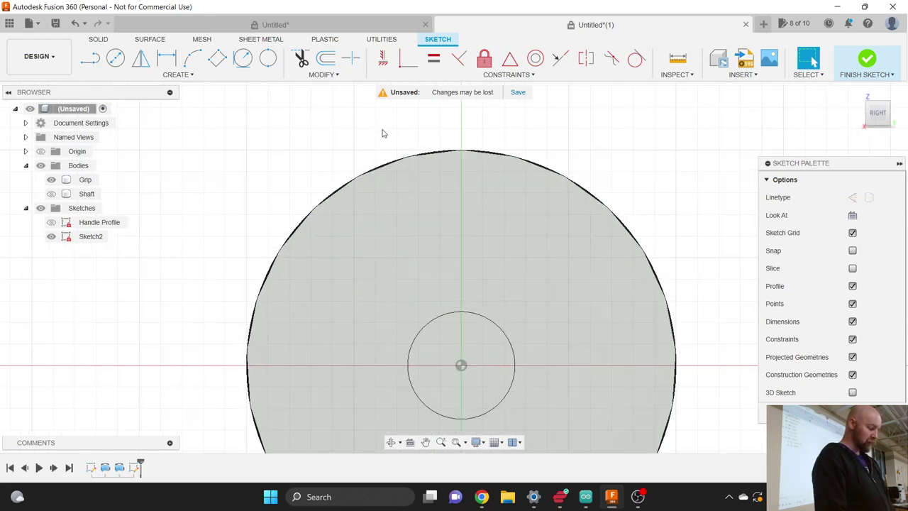
key("l")
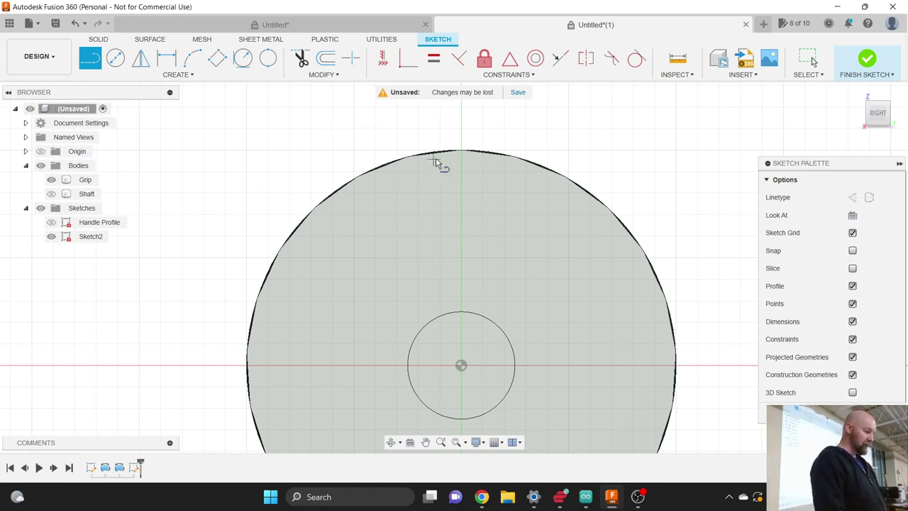
Step: Draw a 3/8 (0.375) line starting on the top of the circle
left_click(407, 155)
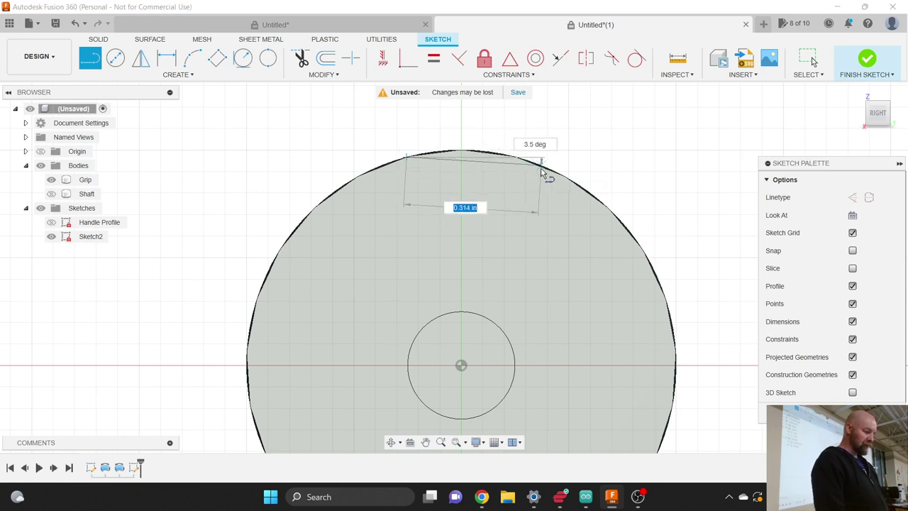
key("Escape")
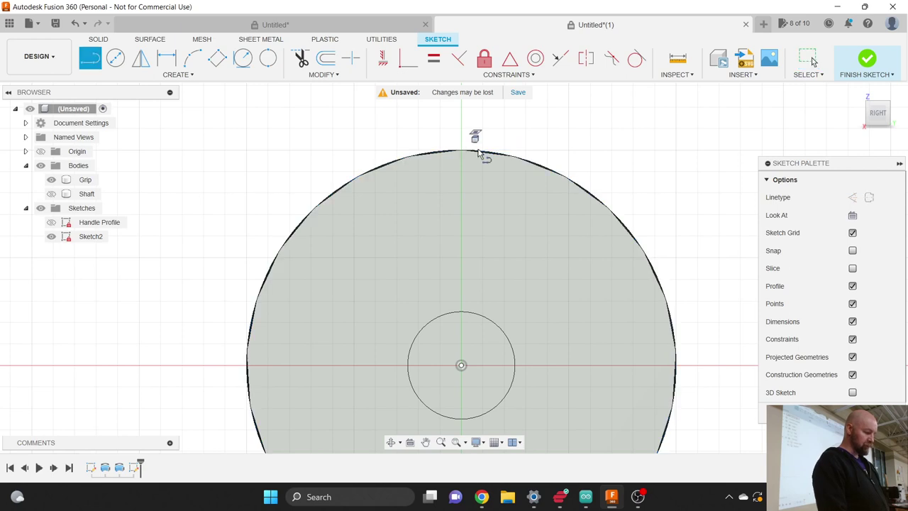
left_click(434, 152)
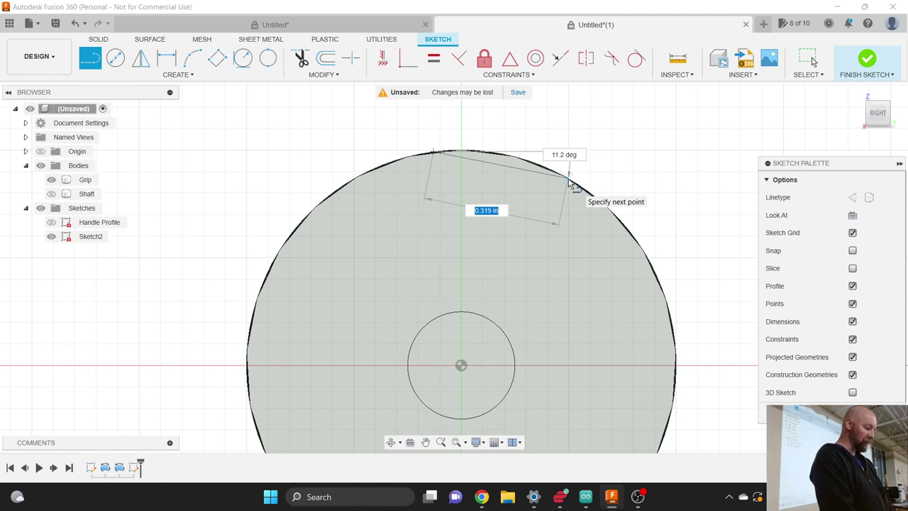
type("3/8")
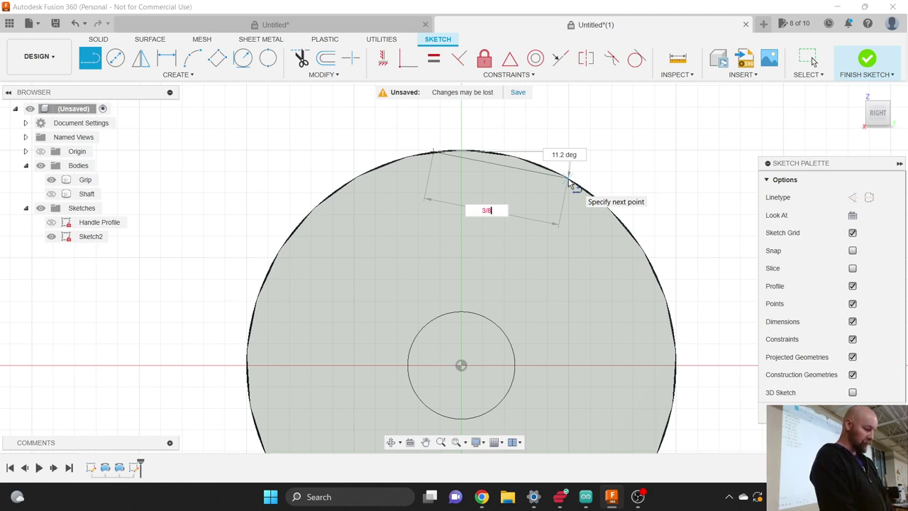
key("Tab")
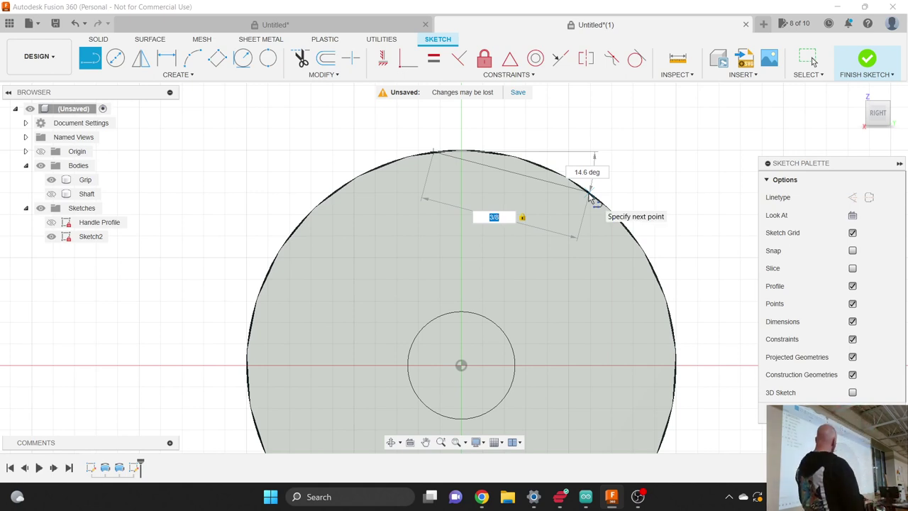
double_click(590, 198)
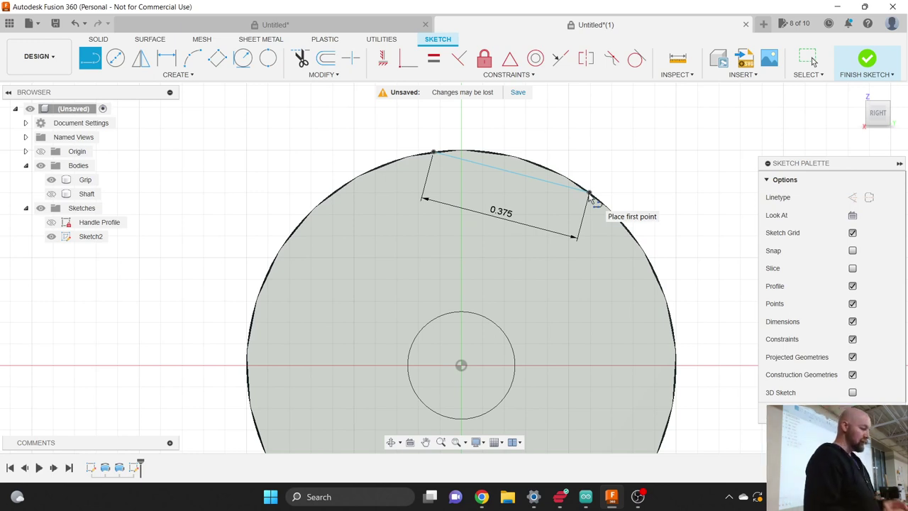
key("Escape")
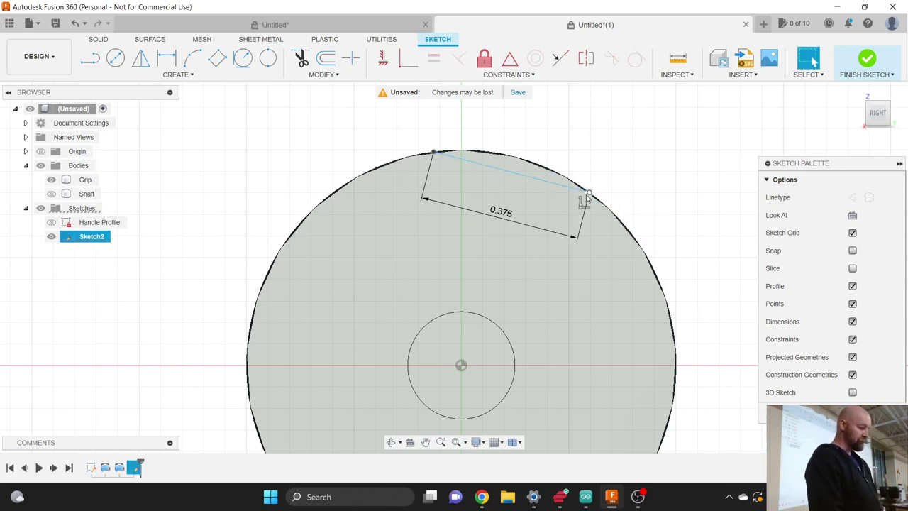
Step: Drag the chord's endpoints along the outer circle so both ends sit on the rim
left_click(433, 153)
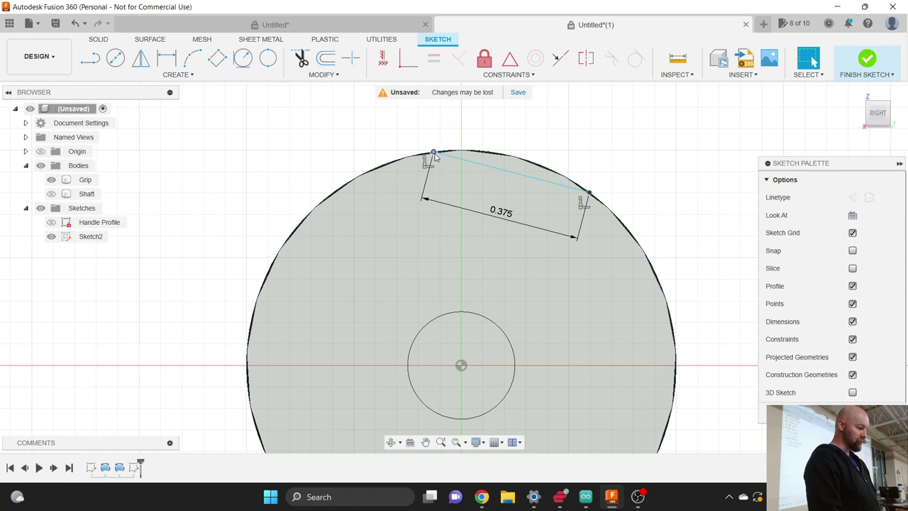
left_click(531, 156)
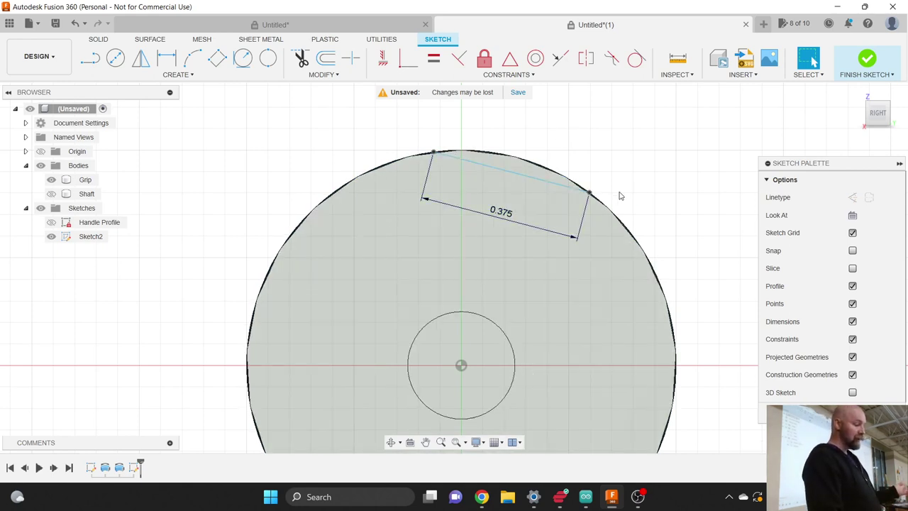
left_click(588, 193)
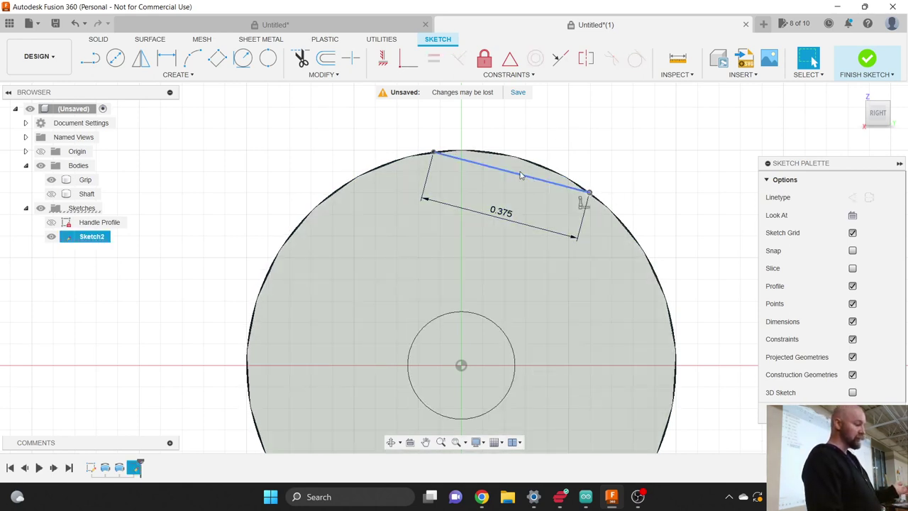
left_click(434, 153)
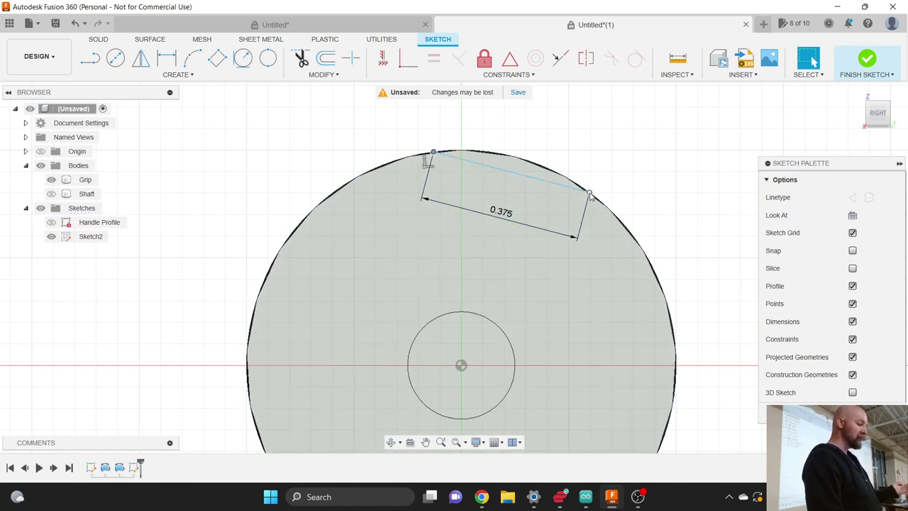
left_click(589, 194)
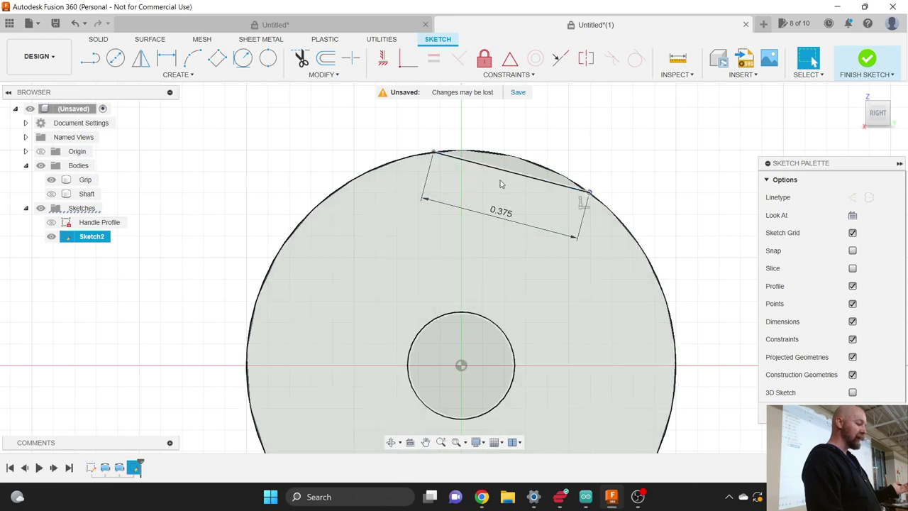
left_click(433, 155)
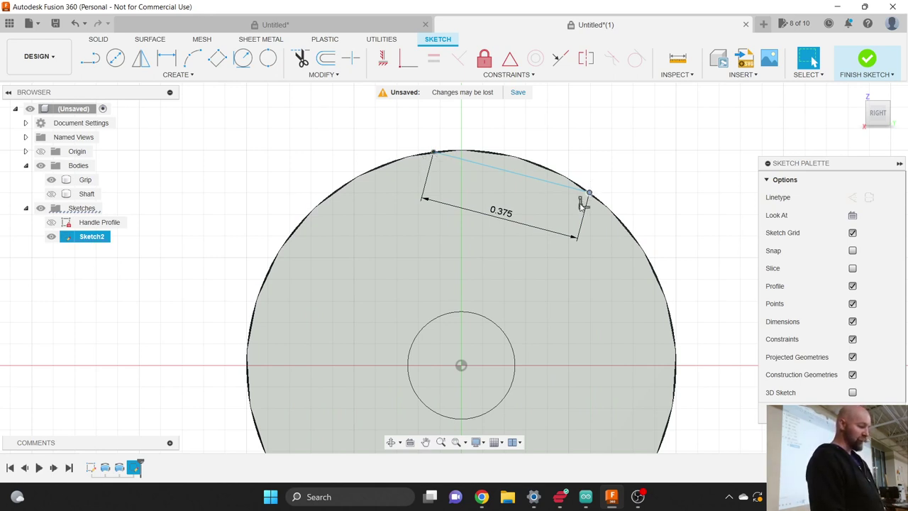
left_click(588, 194)
mouse_move(515, 175)
left_mouse_down()
mouse_move(486, 169)
mouse_move(535, 173)
mouse_move(438, 172)
mouse_move(478, 171)
left_mouse_up()
left_click_drag(529, 184, 466, 169)
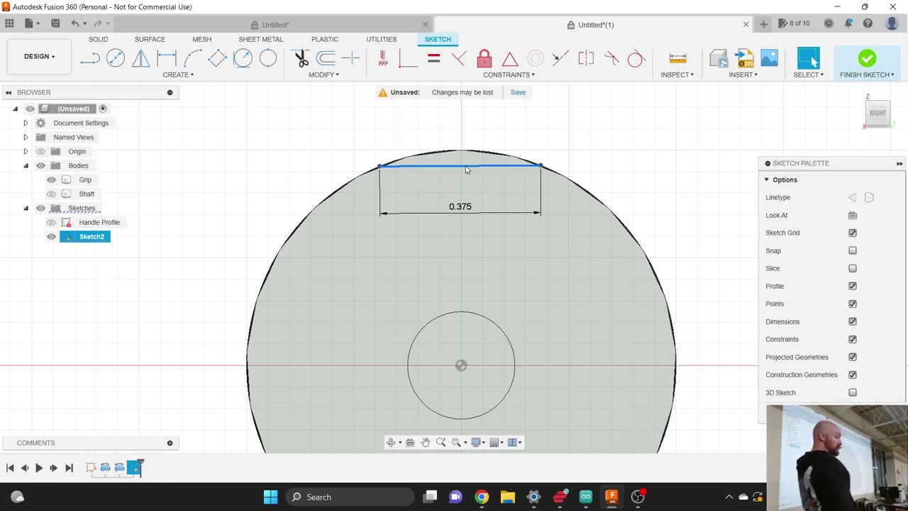
left_click_drag(465, 169, 506, 178)
left_click(476, 120)
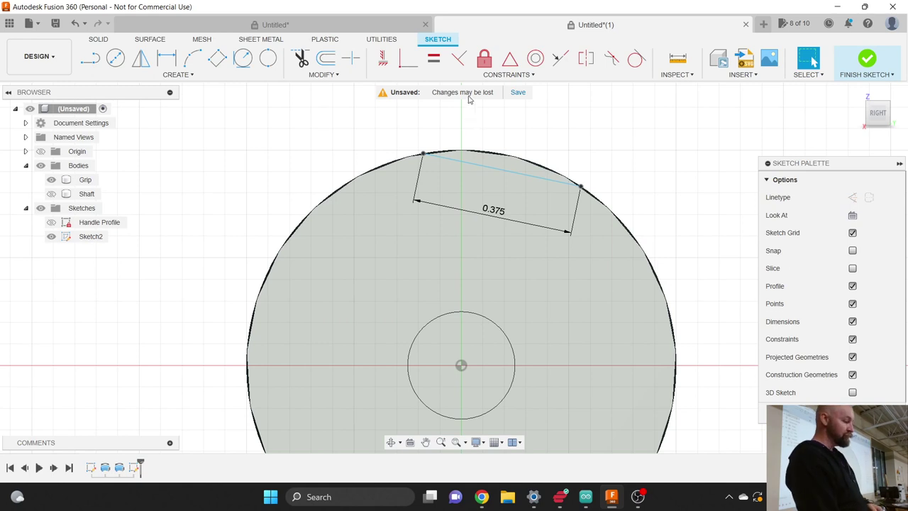
left_click(495, 76)
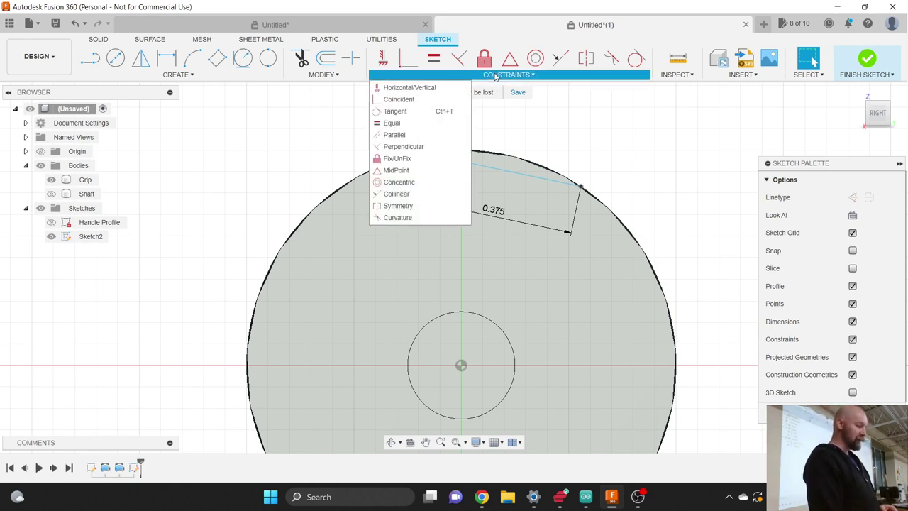
Step: Make the chord horizontal and join its ends with a 3-point arc dipping toward the centre
left_click(432, 88)
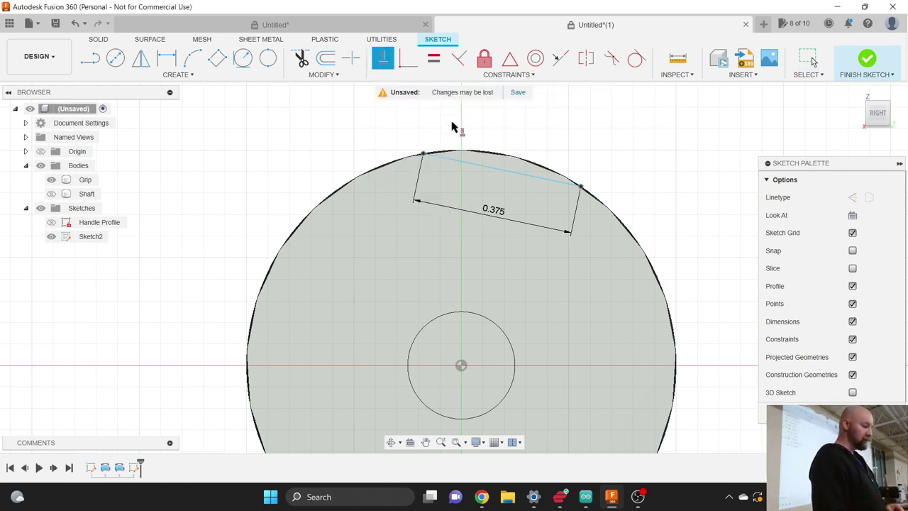
left_click(468, 165)
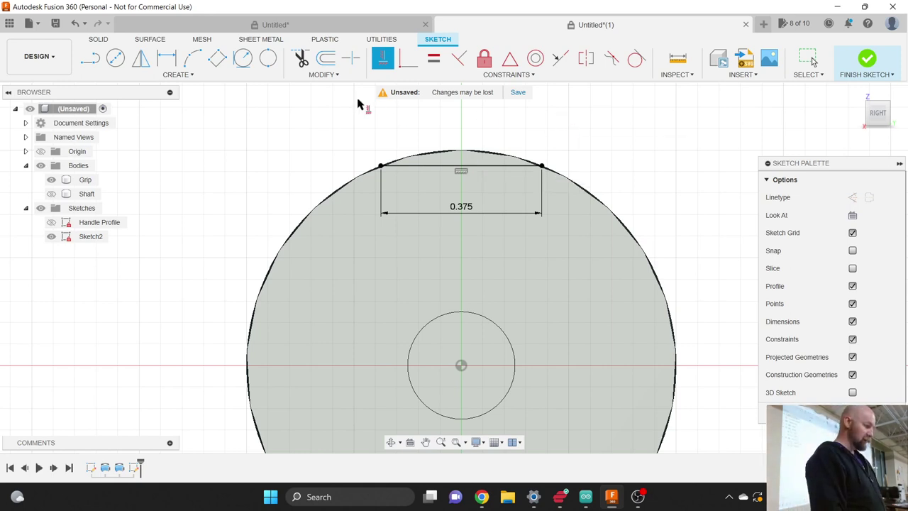
left_click(183, 74)
mouse_move(142, 123)
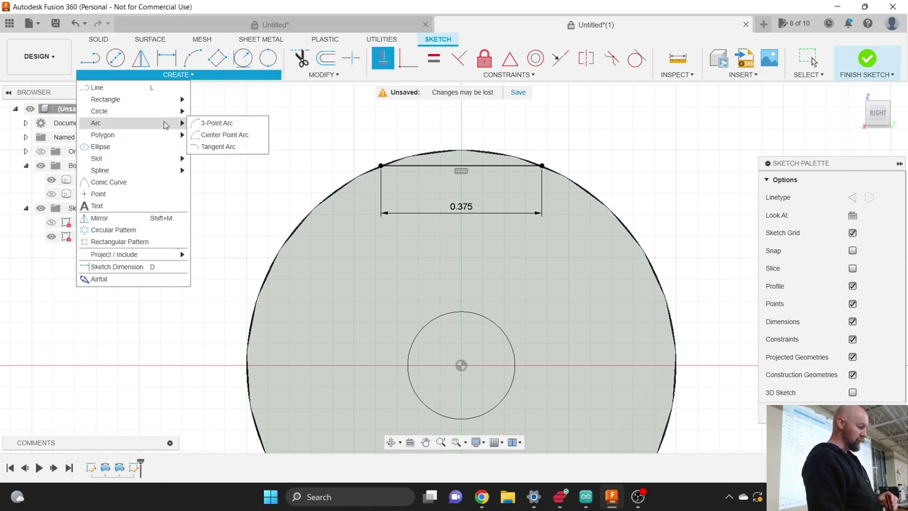
left_click(211, 123)
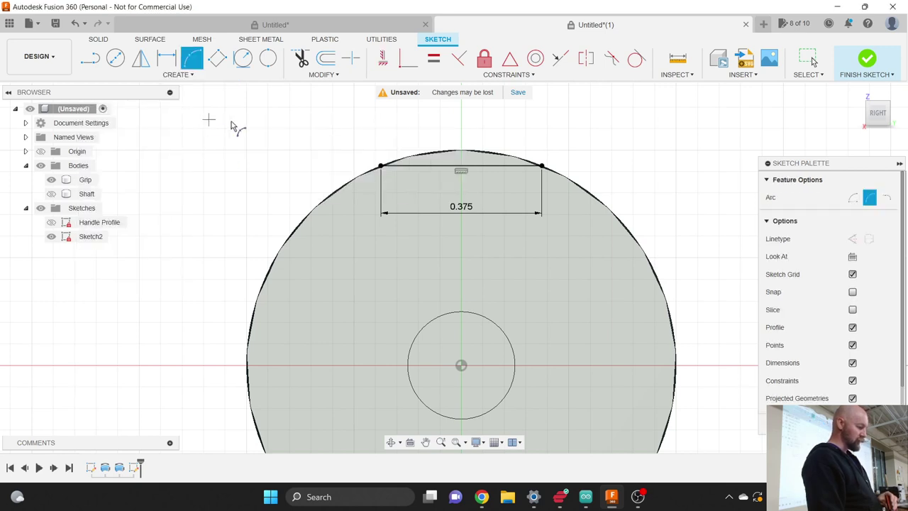
left_click(381, 166)
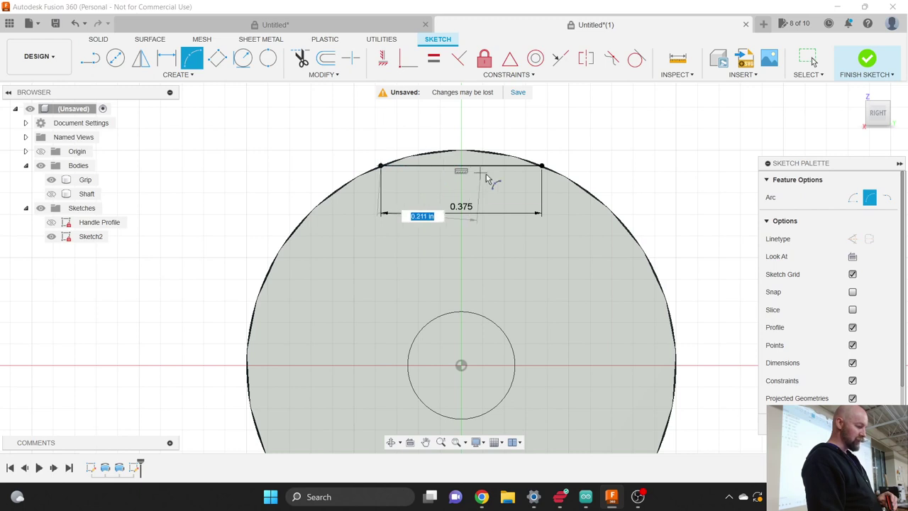
left_click(543, 167)
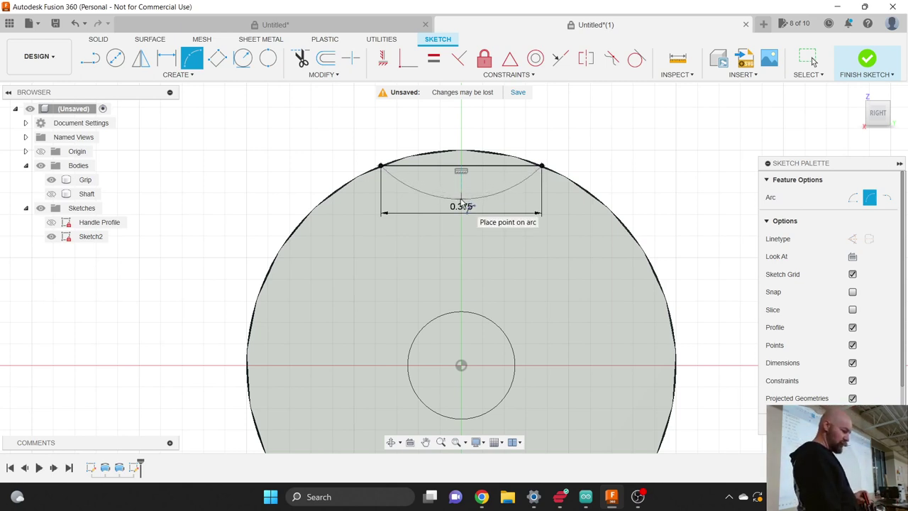
left_click(460, 203)
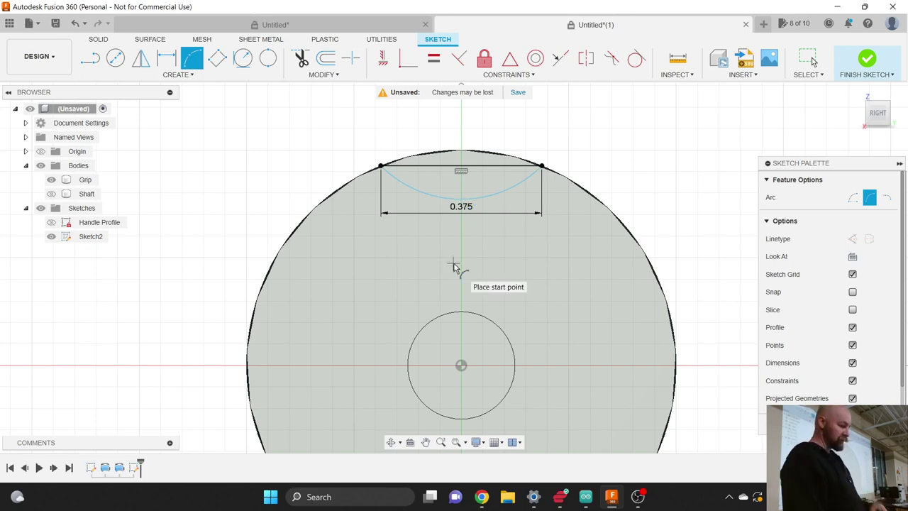
scroll(454, 266, "down", 3)
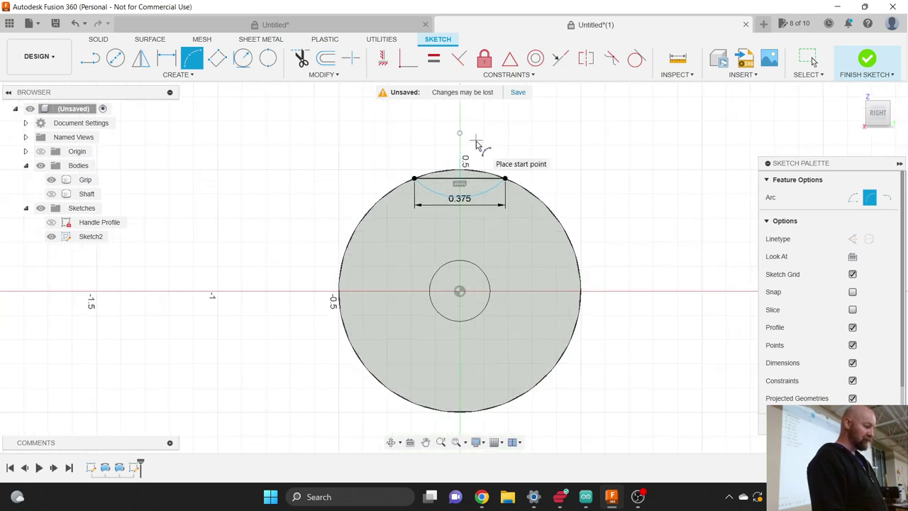
scroll(476, 144, "up", 2)
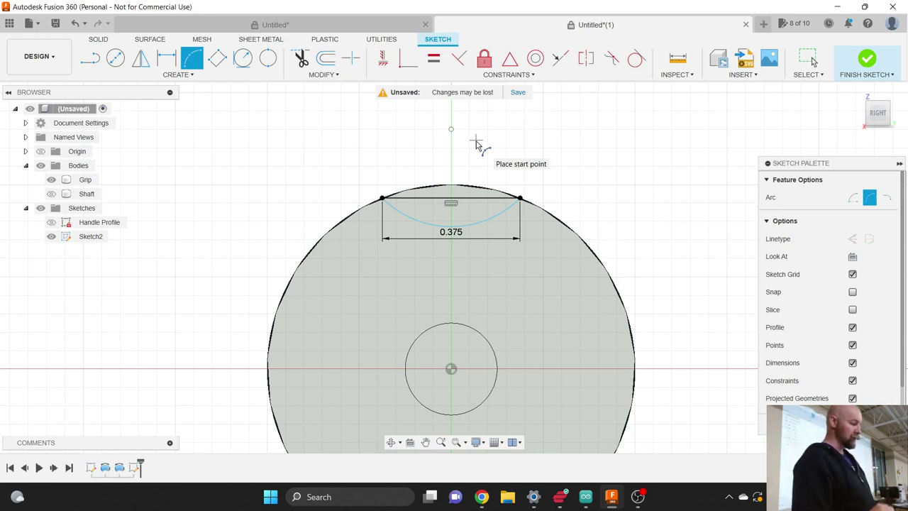
key("Escape")
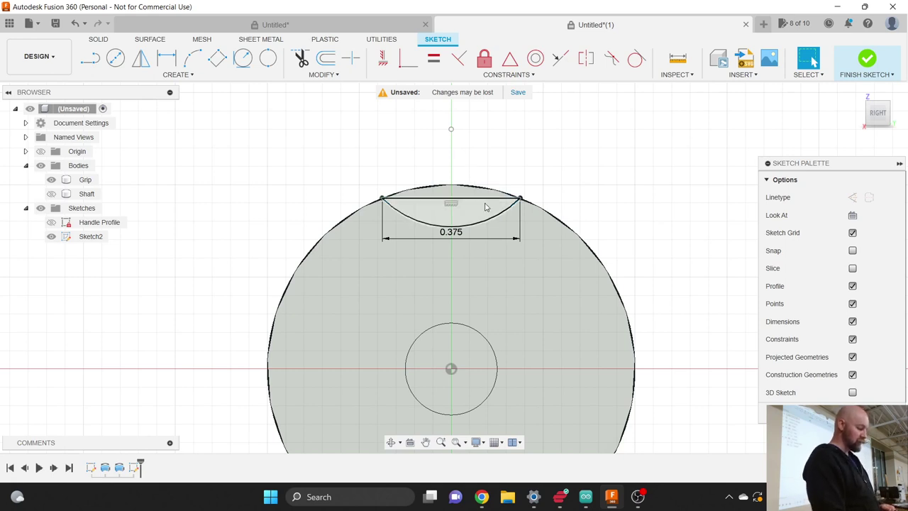
Step: Dimension the groove arc's radius to 0.25, replacing its original 0.265
left_click(188, 80)
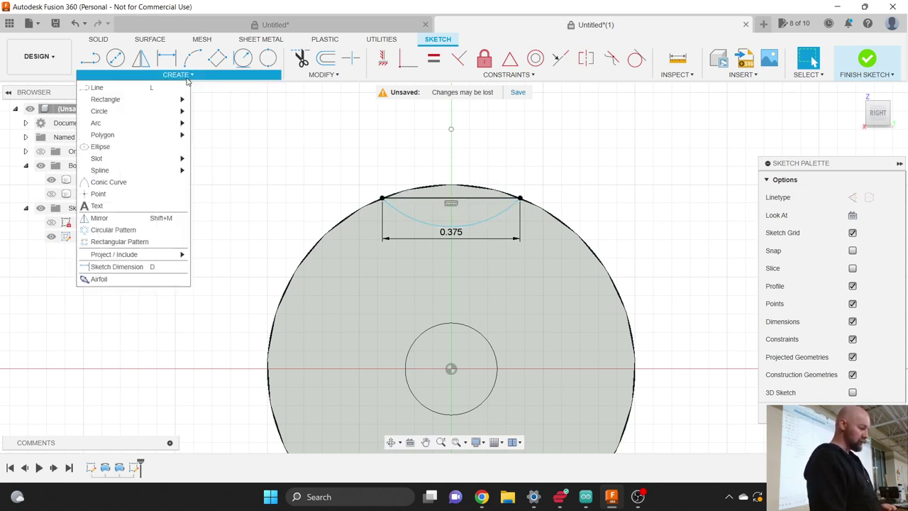
left_click(162, 266)
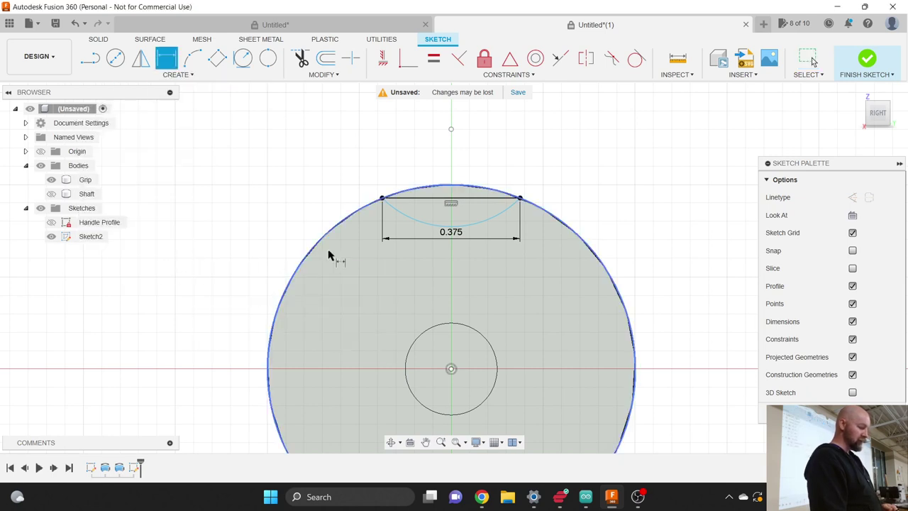
left_click(475, 227)
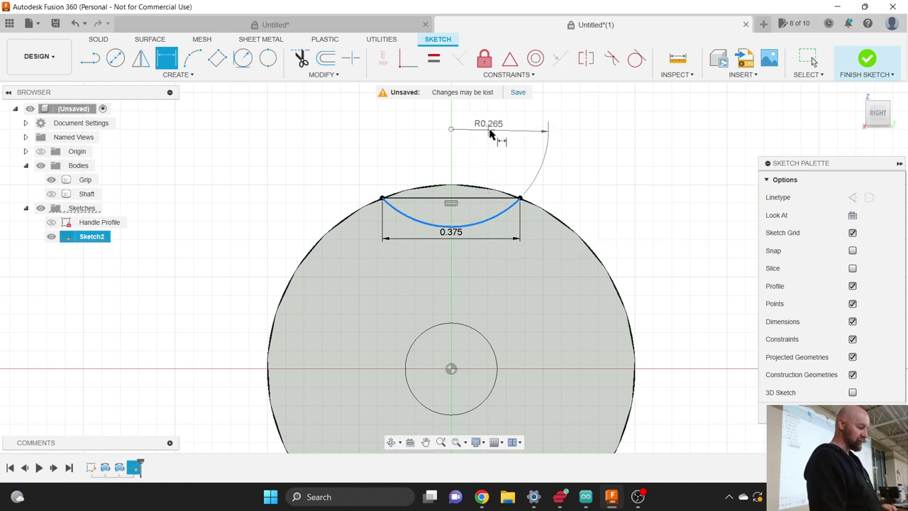
left_click(495, 133)
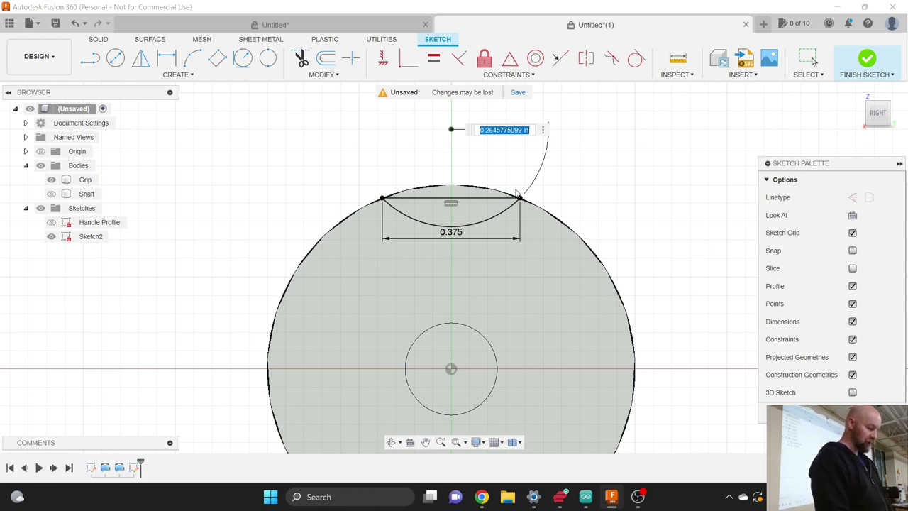
type(".25")
key("Return")
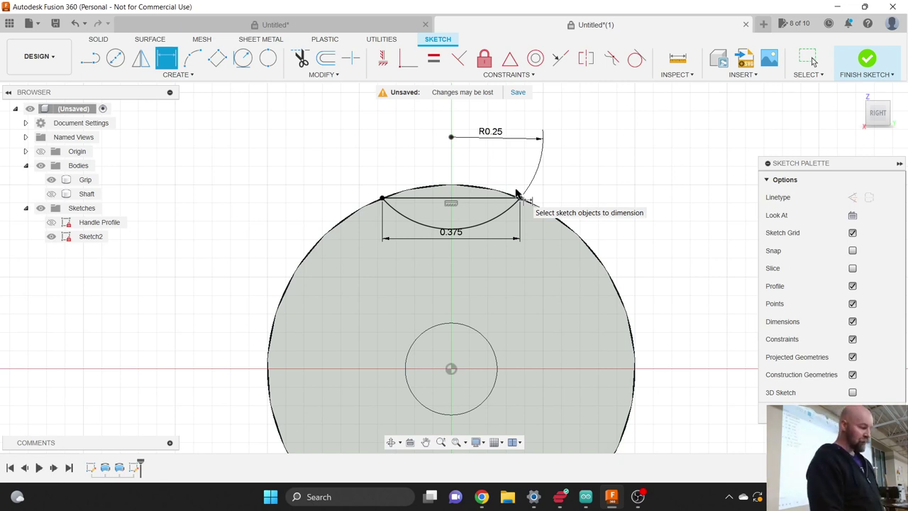
key("Escape")
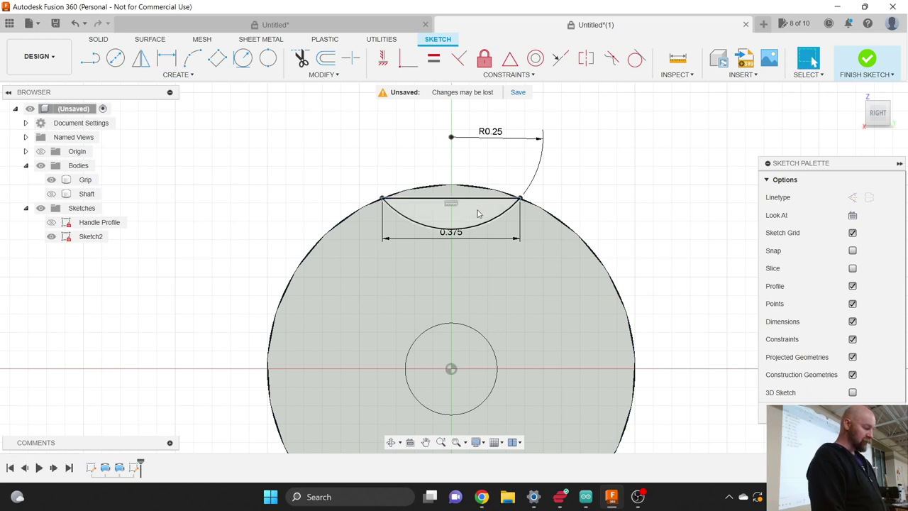
Step: Select the 0.375 chord line from among the overlapping groove sketch profiles
left_click(477, 213)
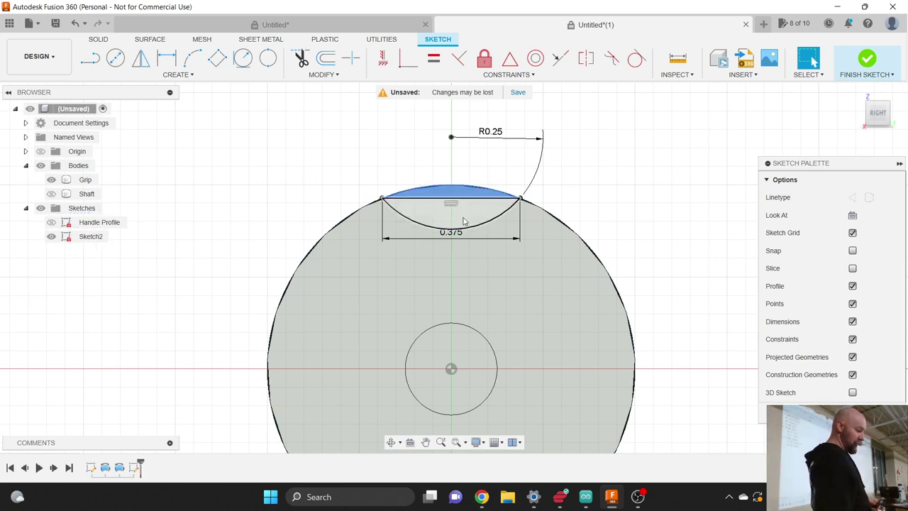
left_click(466, 218)
left_click(397, 173)
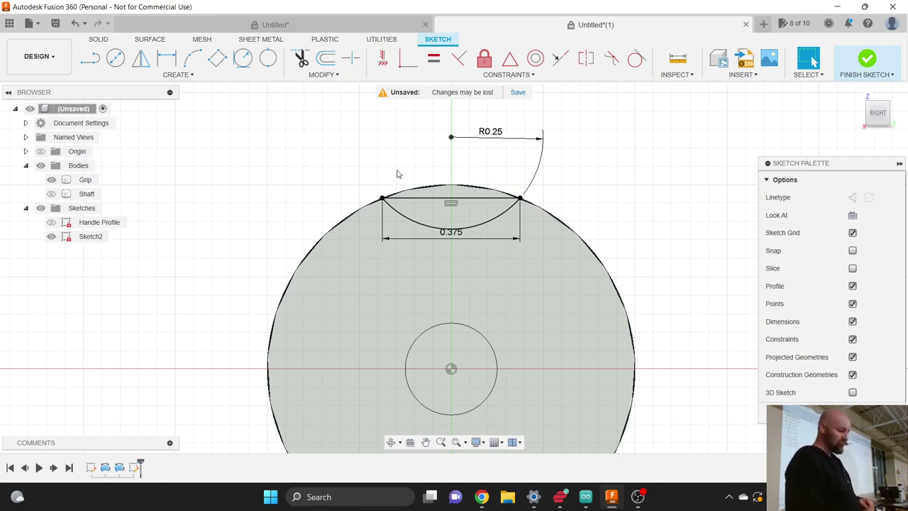
left_click(439, 196)
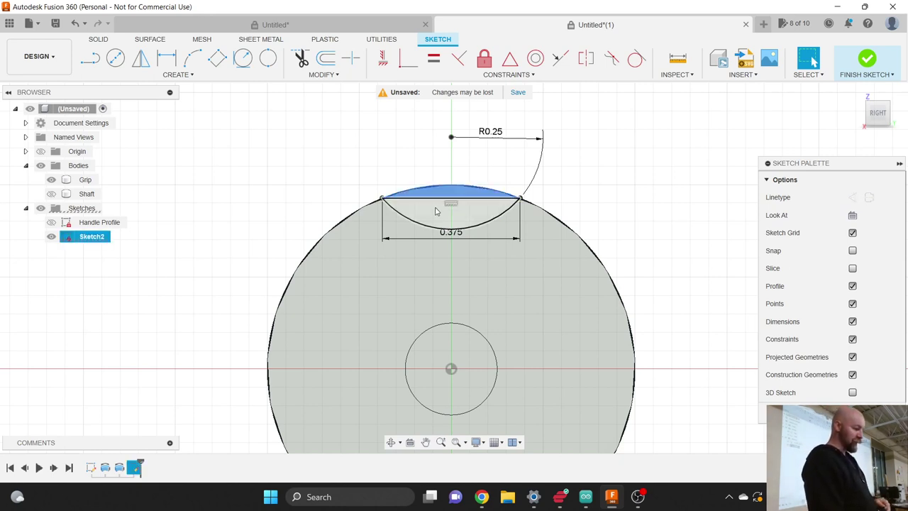
left_click(434, 215)
left_click(440, 197)
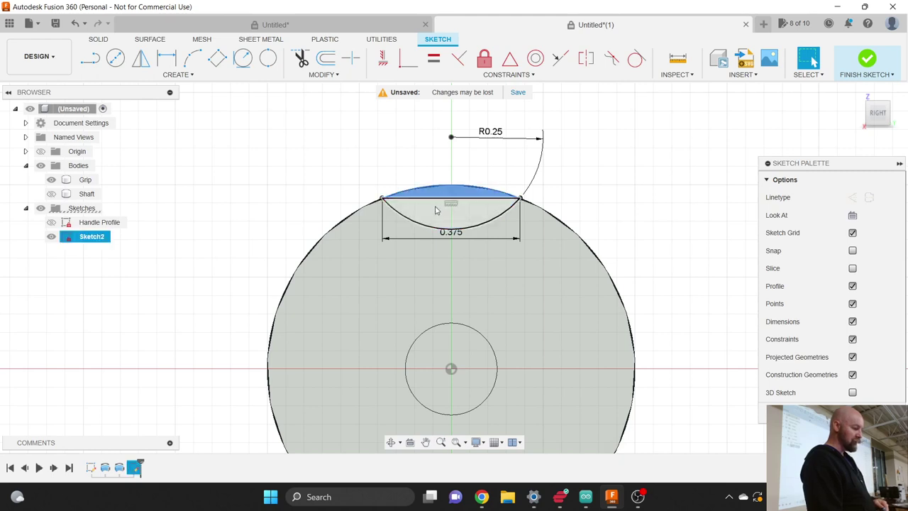
left_click(435, 213)
left_click(436, 198)
left_click(431, 210)
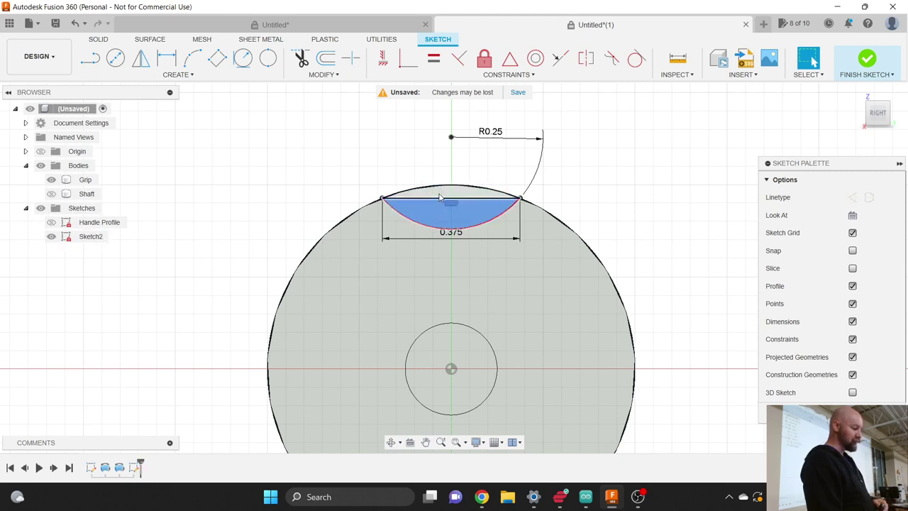
left_click(437, 201)
left_click(409, 163)
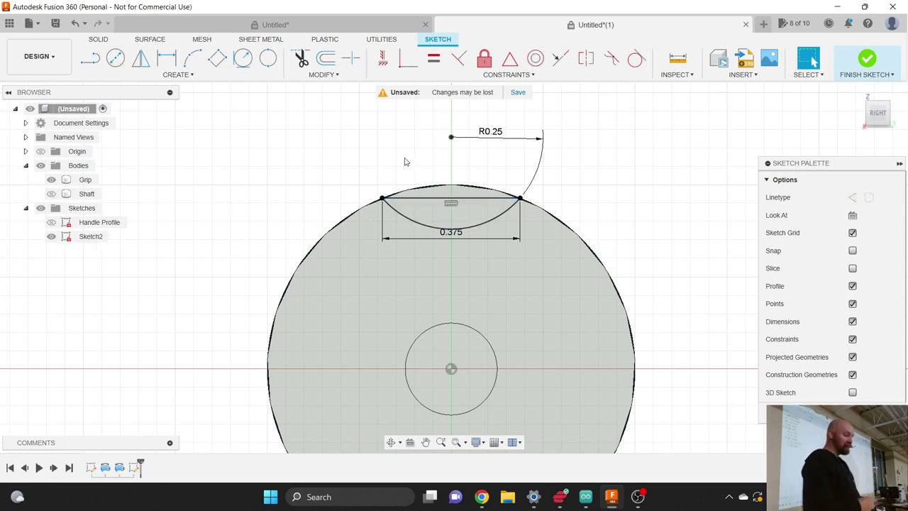
left_click(428, 200)
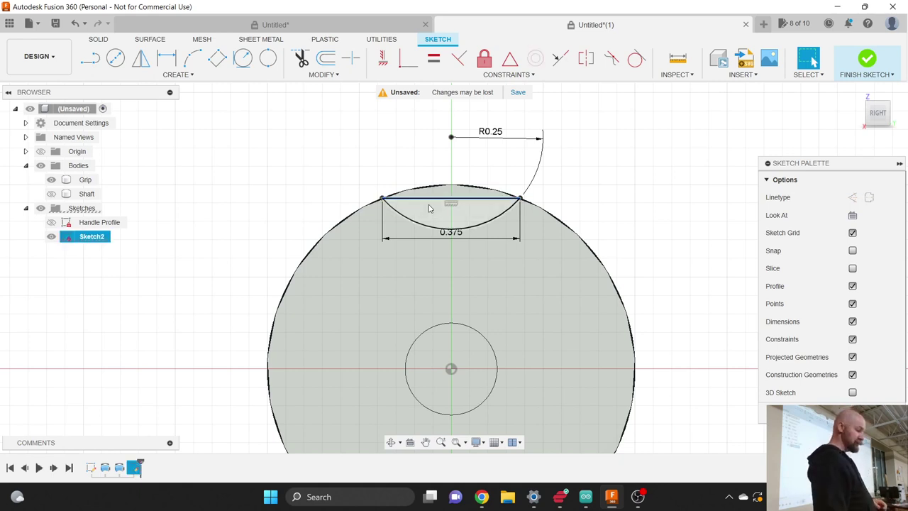
left_click(429, 217)
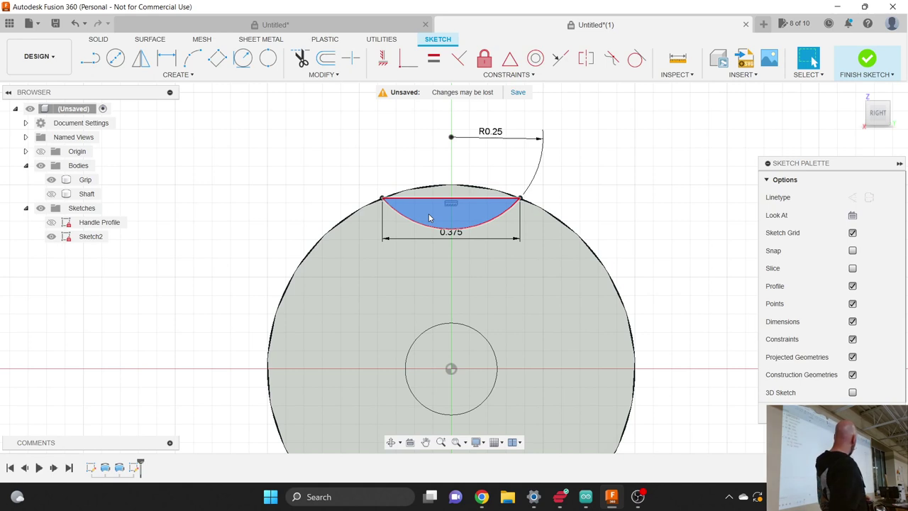
left_click(435, 197)
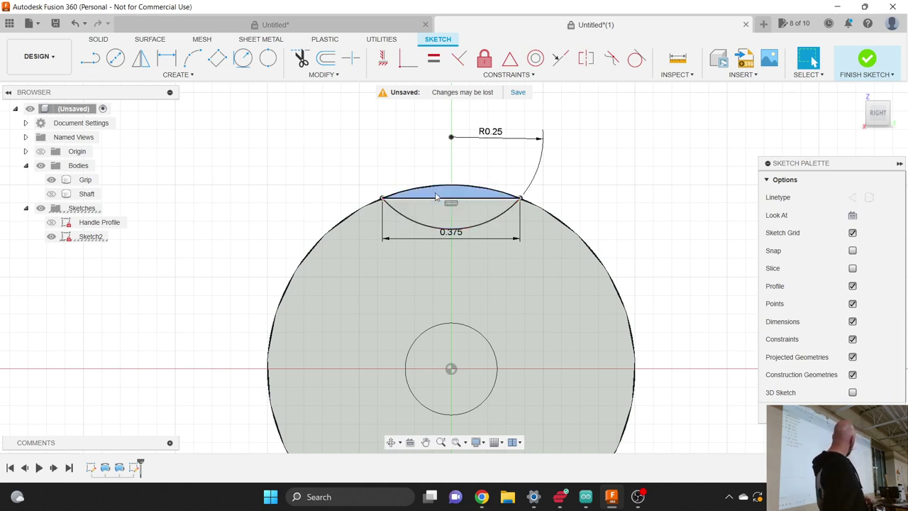
left_click(435, 199)
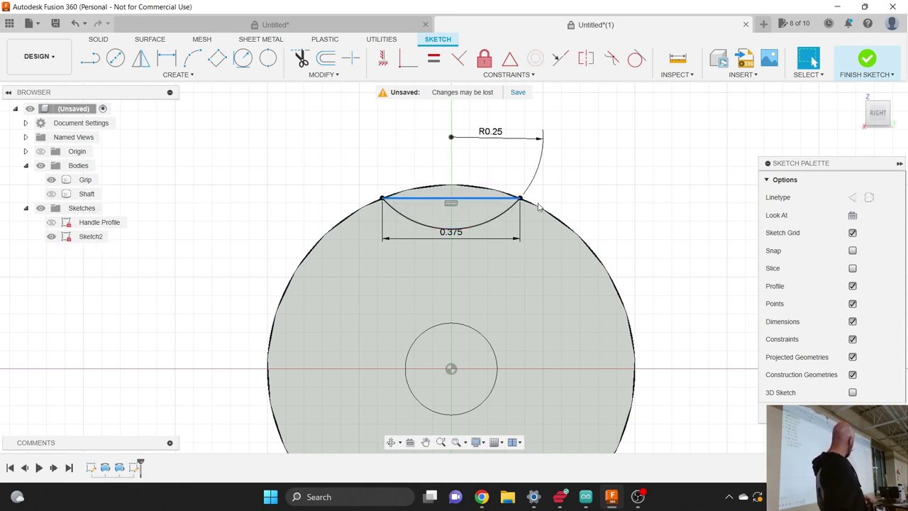
Step: Convert the chord line to dashed construction geometry via the Sketch Palette
left_click_drag(806, 164, 694, 147)
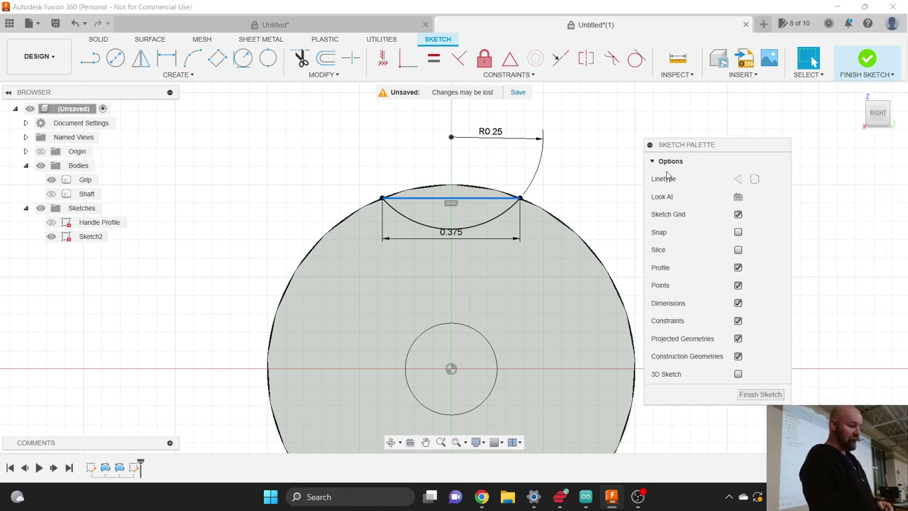
left_click_drag(678, 150, 655, 131)
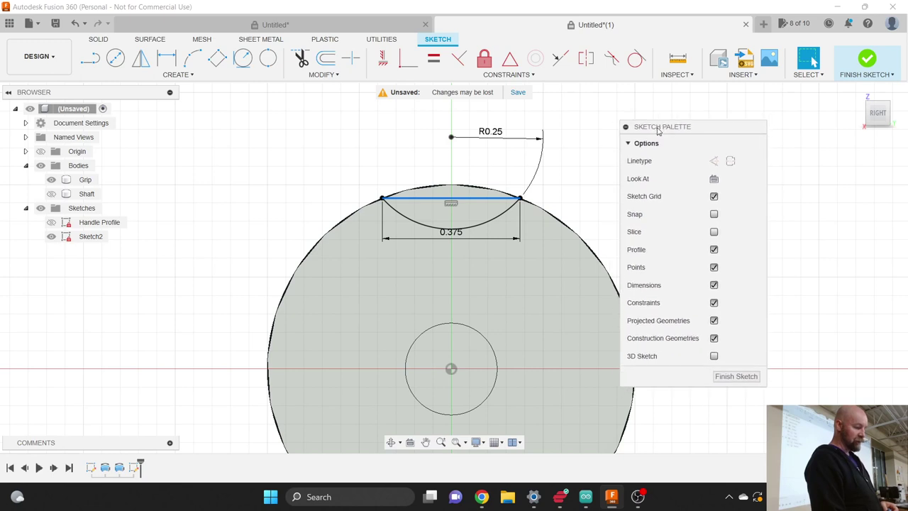
left_click(714, 162)
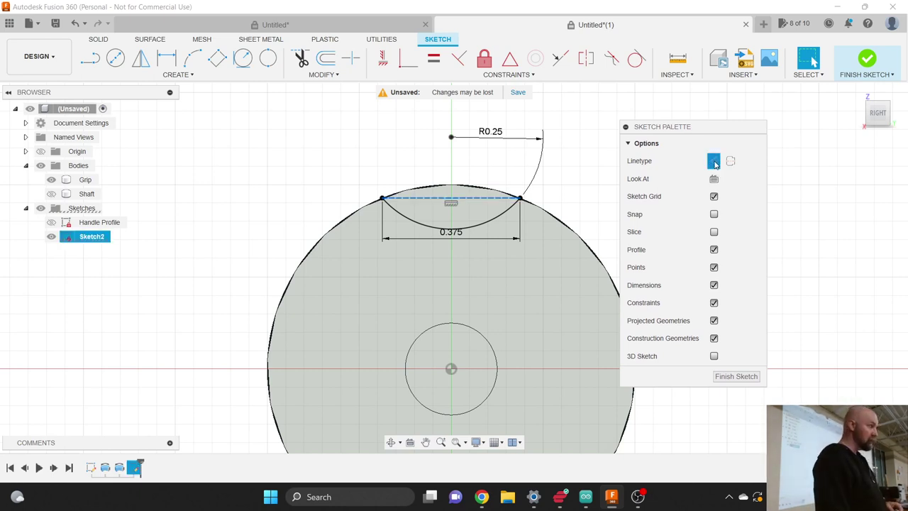
left_click(477, 209)
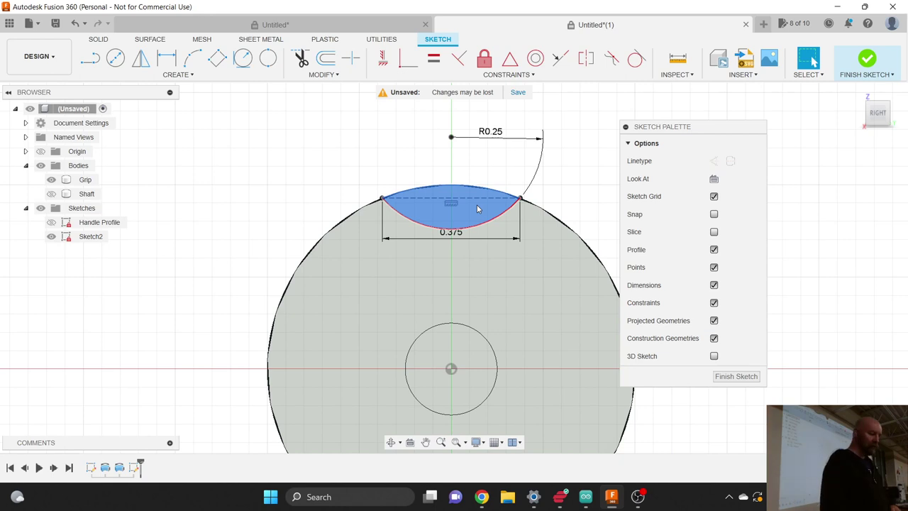
Step: Finish the groove sketch and rename Sketch2 to 'Grip Detail'
left_click(738, 377)
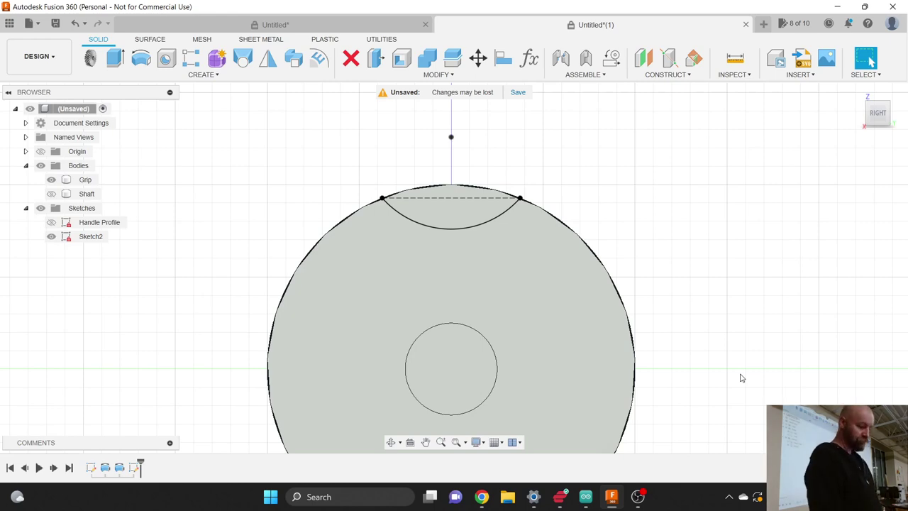
left_click_drag(878, 114, 871, 120)
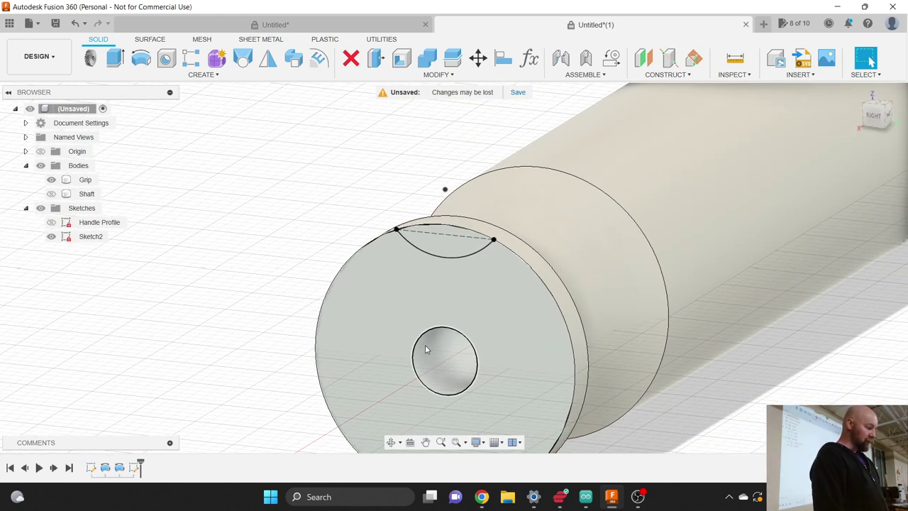
left_click(91, 236)
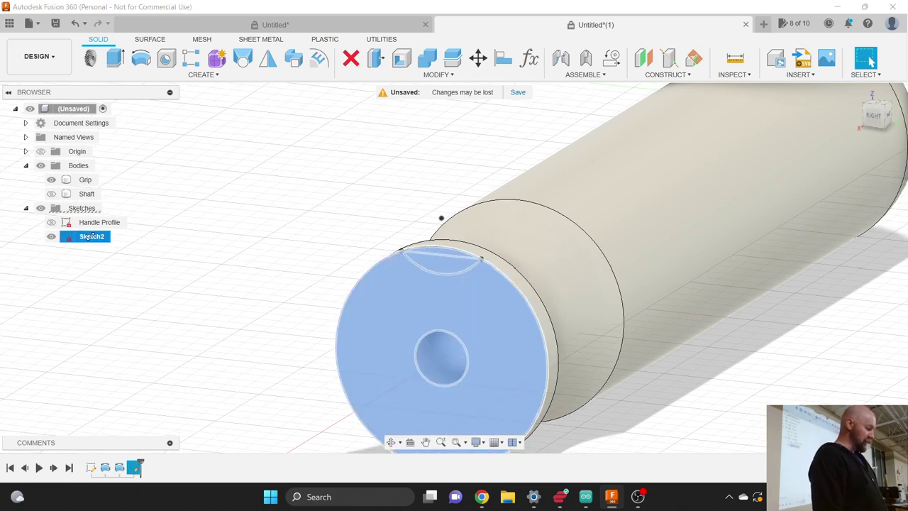
double_click(89, 236)
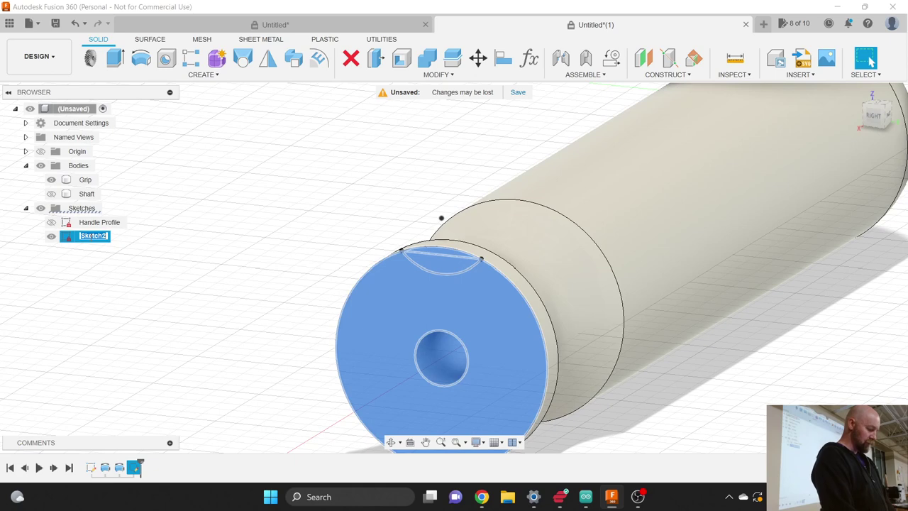
type("G")
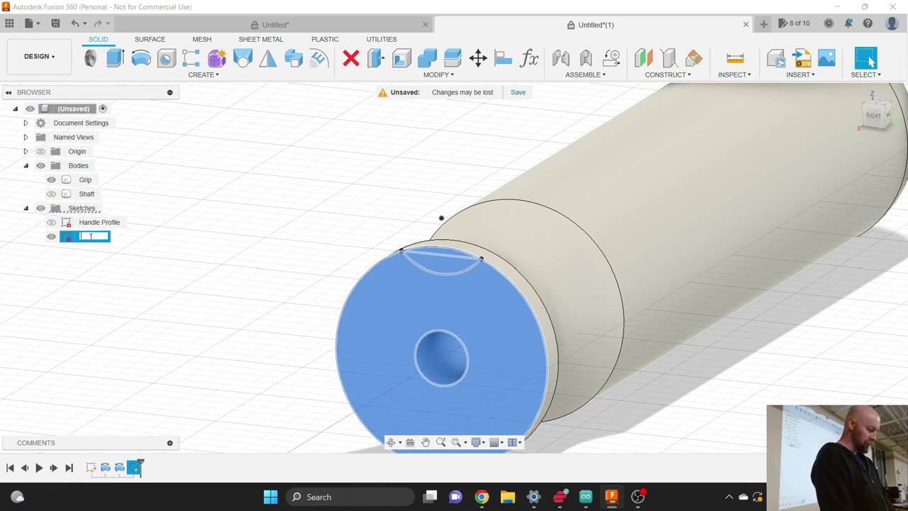
type("rip Detail")
left_click(149, 262)
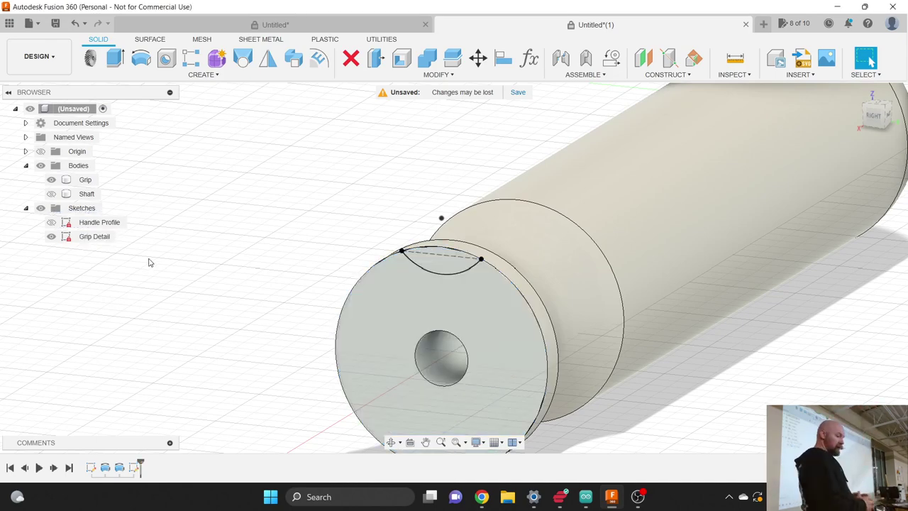
scroll(304, 344, "down", 4)
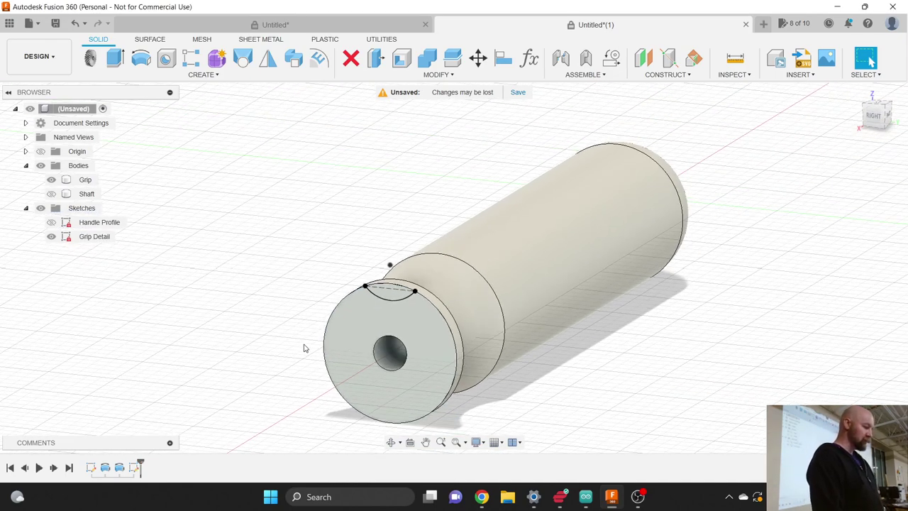
Step: Extrude the lens-shaped groove profile as a Cut with extent All through the grip
left_click(168, 80)
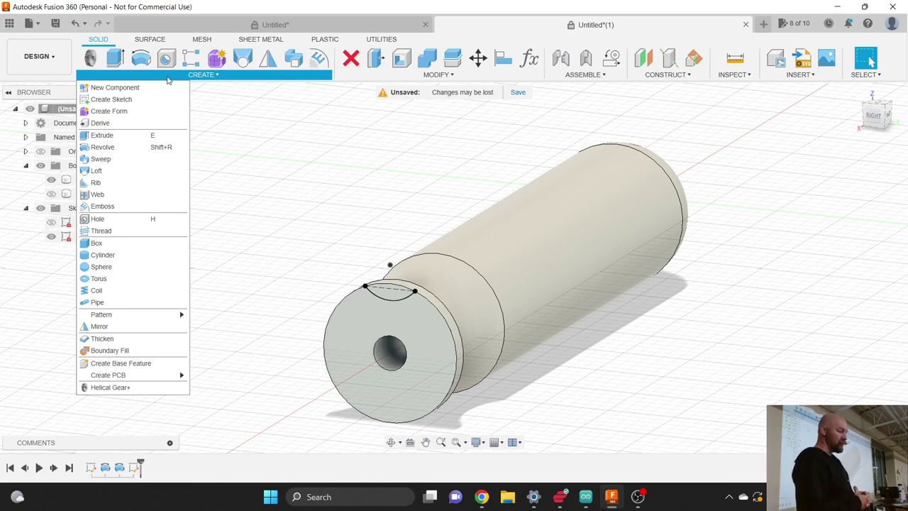
left_click(117, 135)
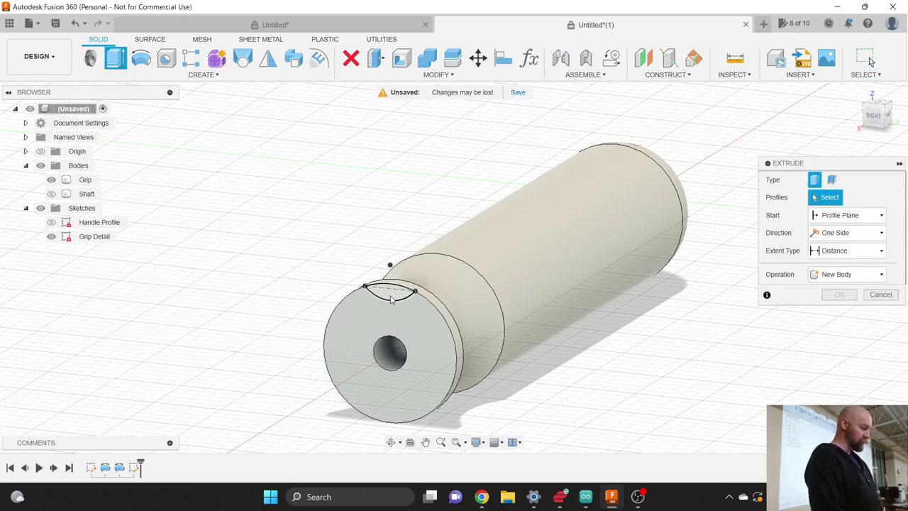
left_click(390, 294)
left_click_drag(388, 293, 588, 181)
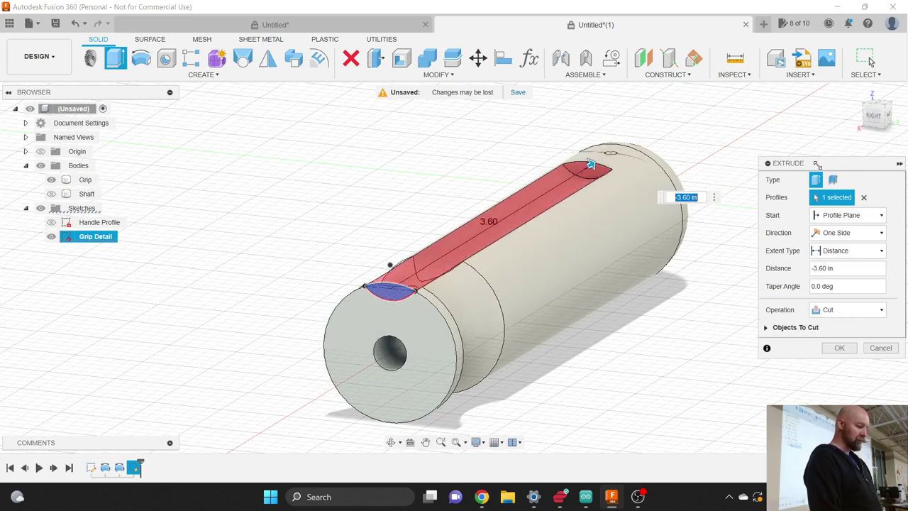
left_click_drag(811, 166, 772, 169)
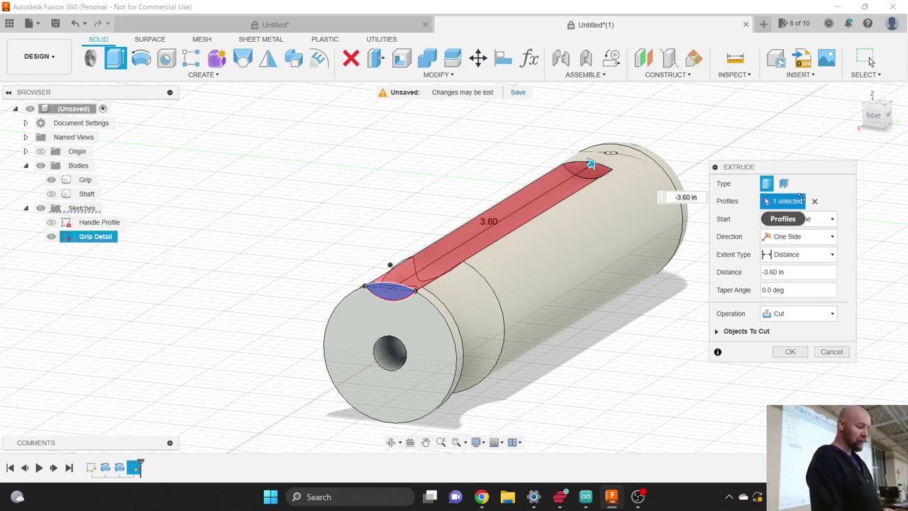
left_click(799, 254)
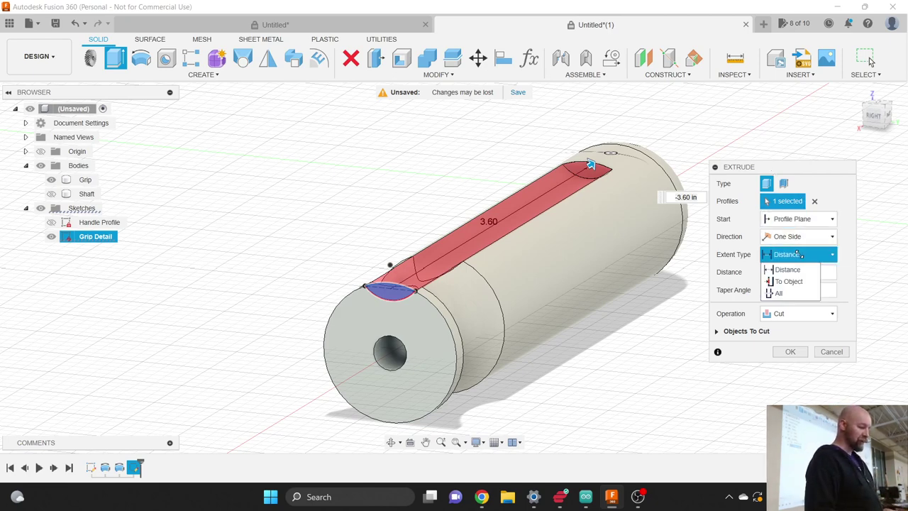
left_click(780, 294)
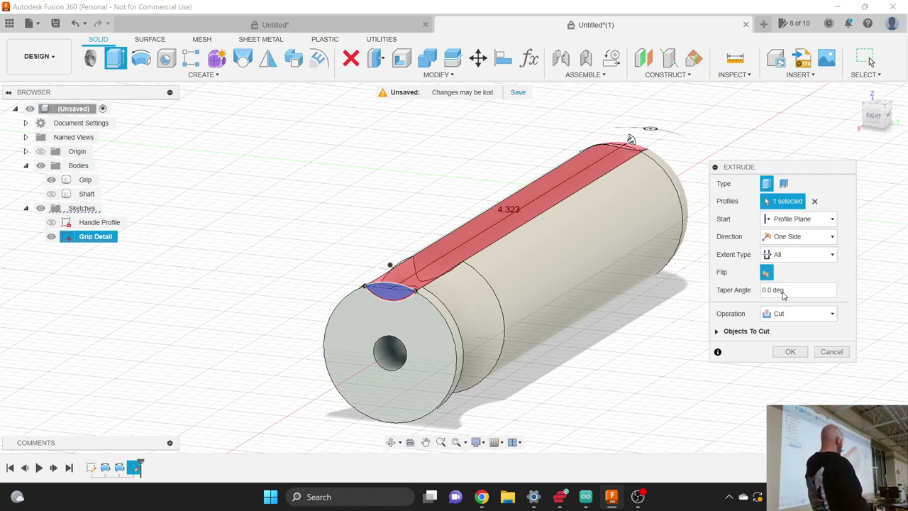
left_click(792, 352)
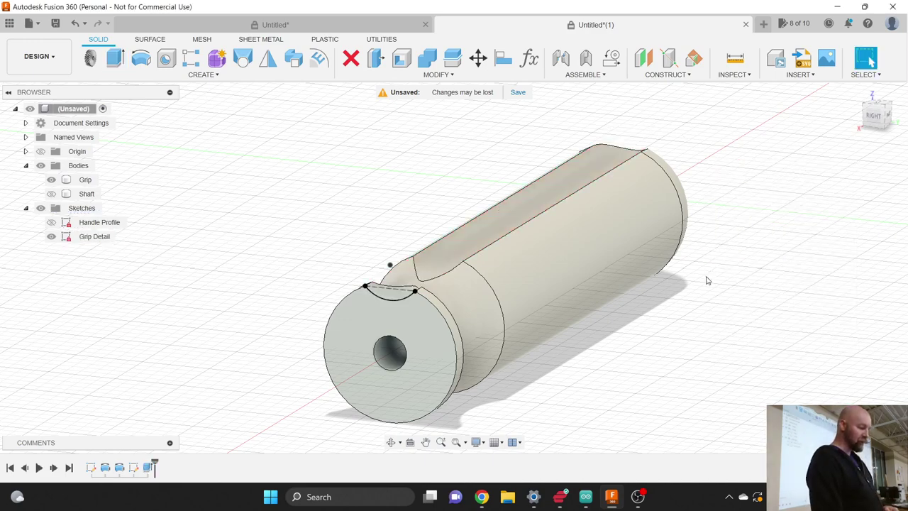
Step: Open the Handle Profile sketch for editing from the timeline
scroll(677, 259, "down", 2)
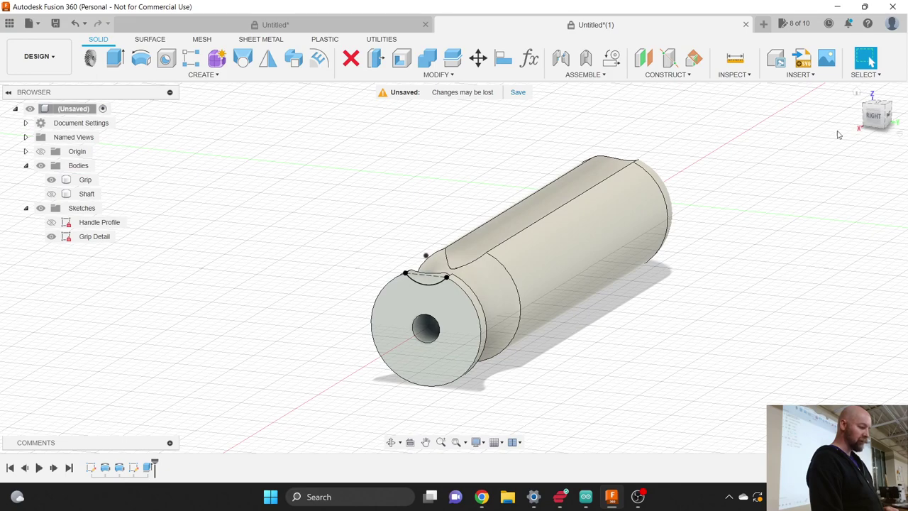
left_click(878, 122)
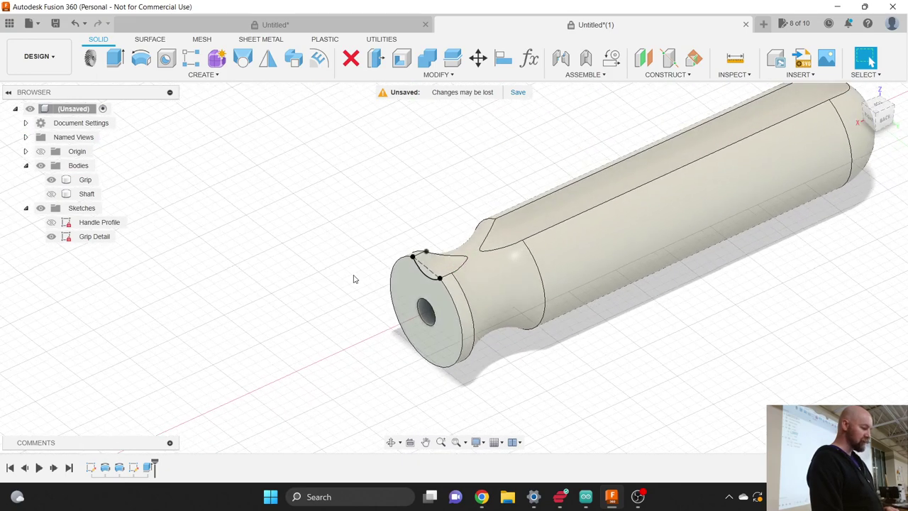
scroll(354, 278, "down", 2)
left_click(90, 468)
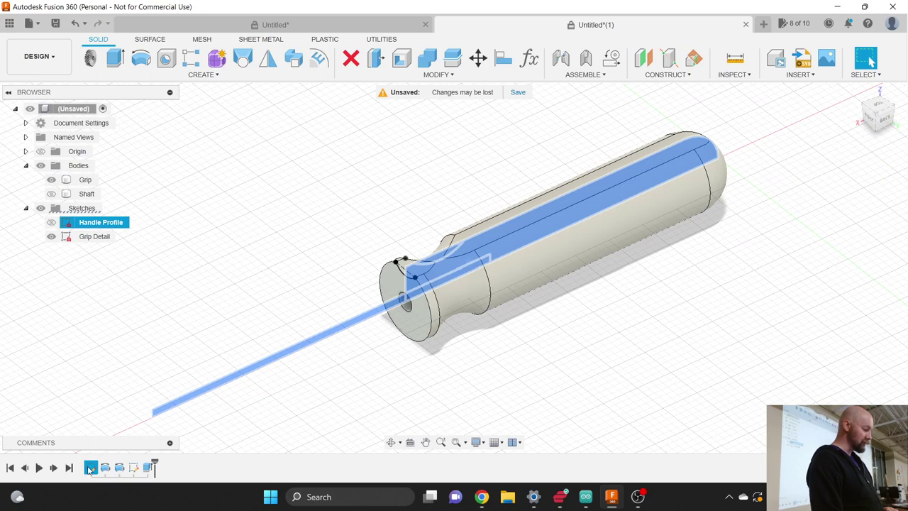
right_click(87, 468)
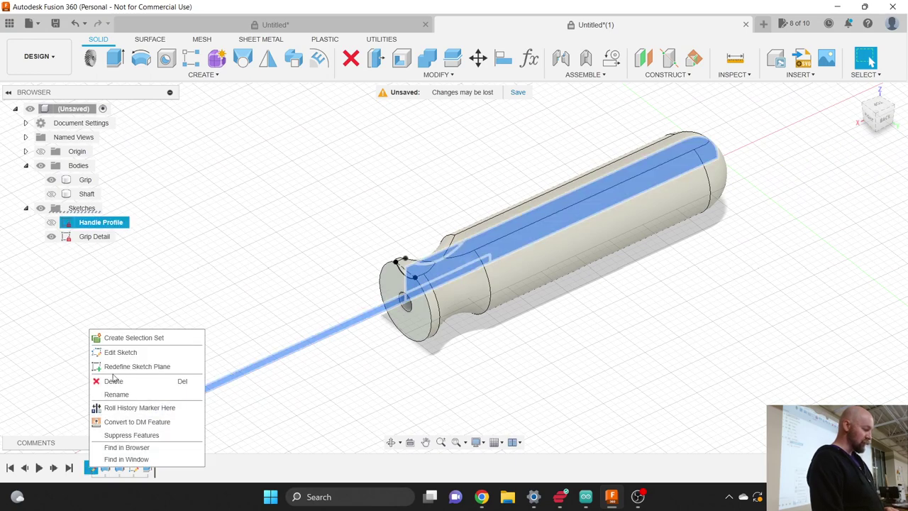
left_click(120, 351)
Step: Change the 4.625 grip length to 2.00, finish the sketch, and view it three-quarter
scroll(482, 259, "down", 3)
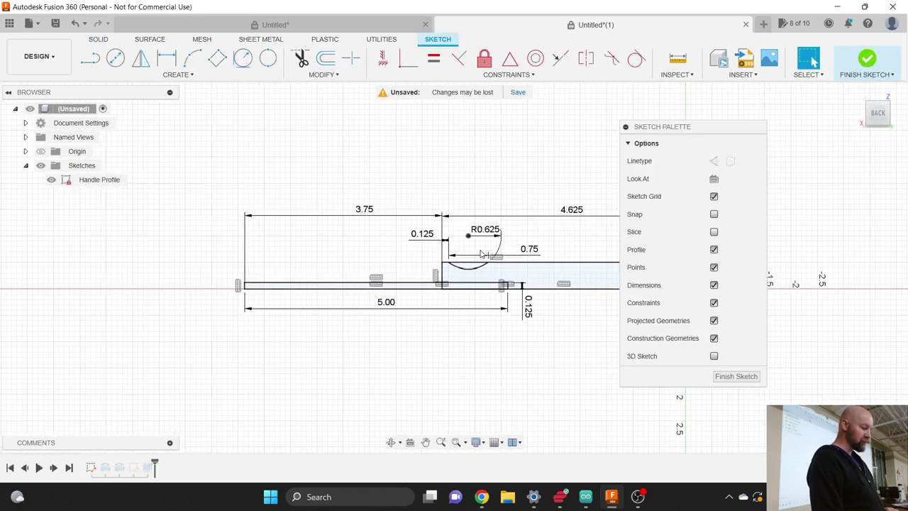
scroll(367, 290, "down", 1)
scroll(511, 241, "up", 4)
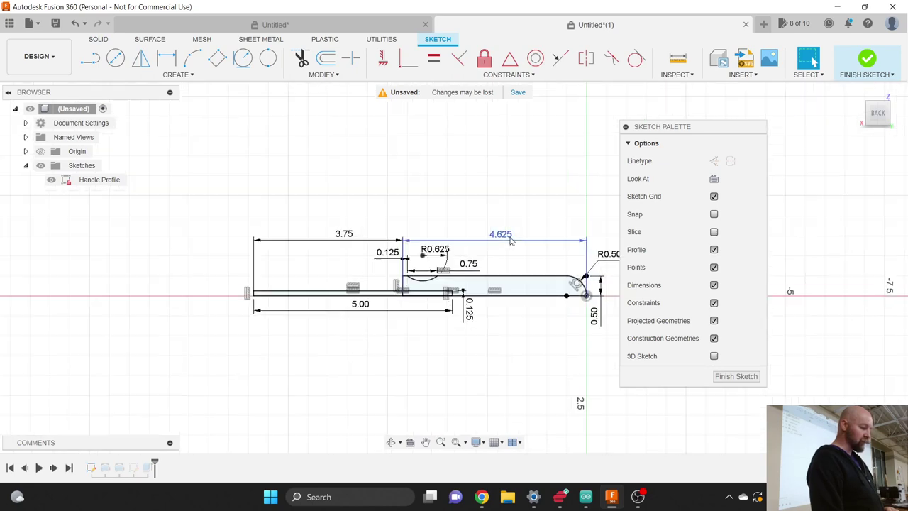
double_click(499, 243)
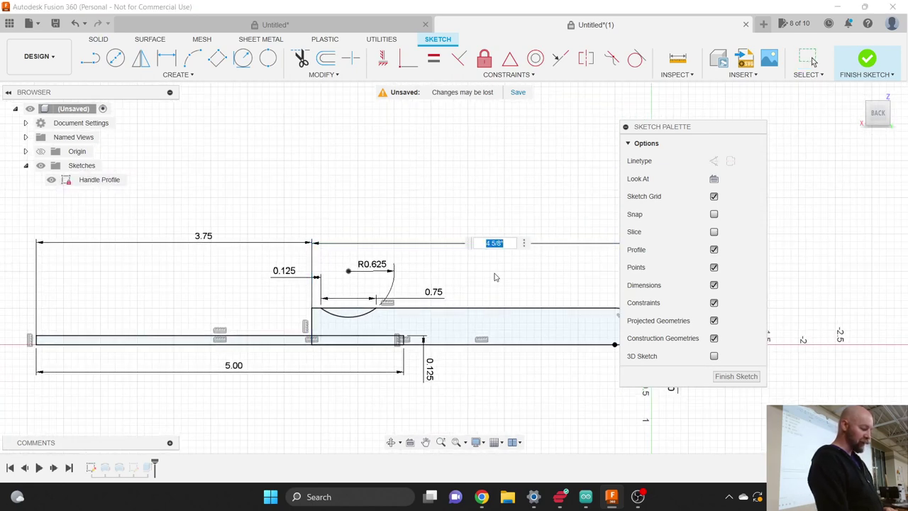
type("2")
key("Return")
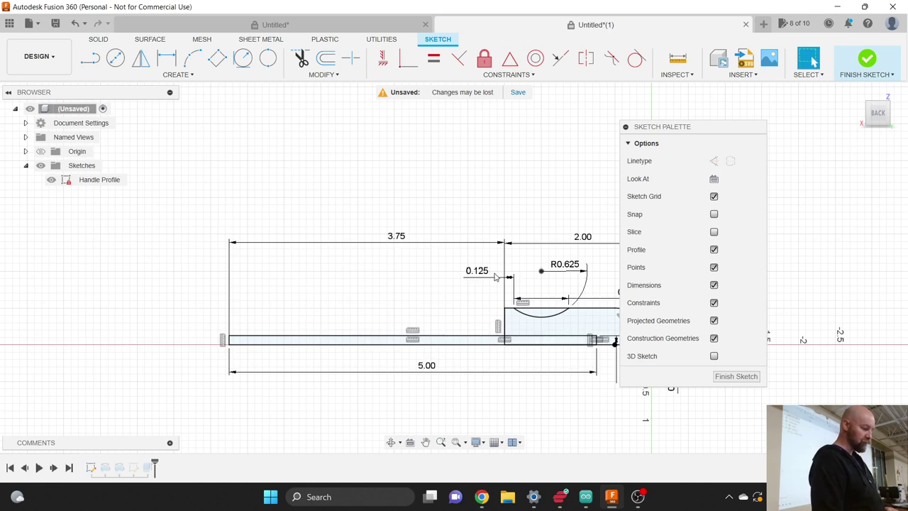
scroll(69, 312, "down", 2)
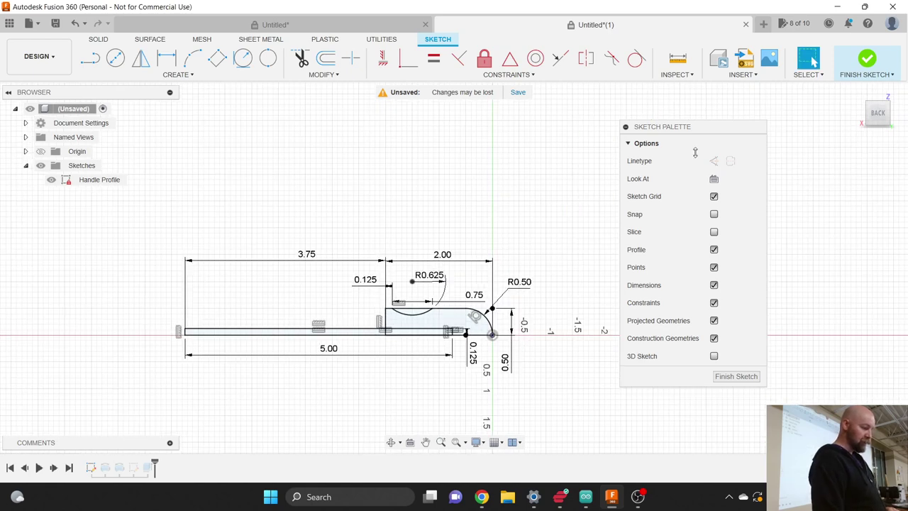
left_click(866, 60)
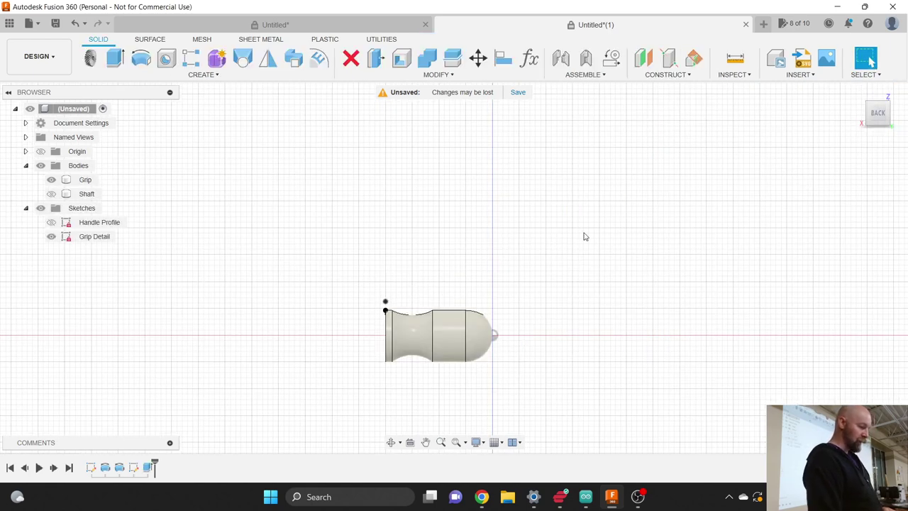
left_click(871, 107)
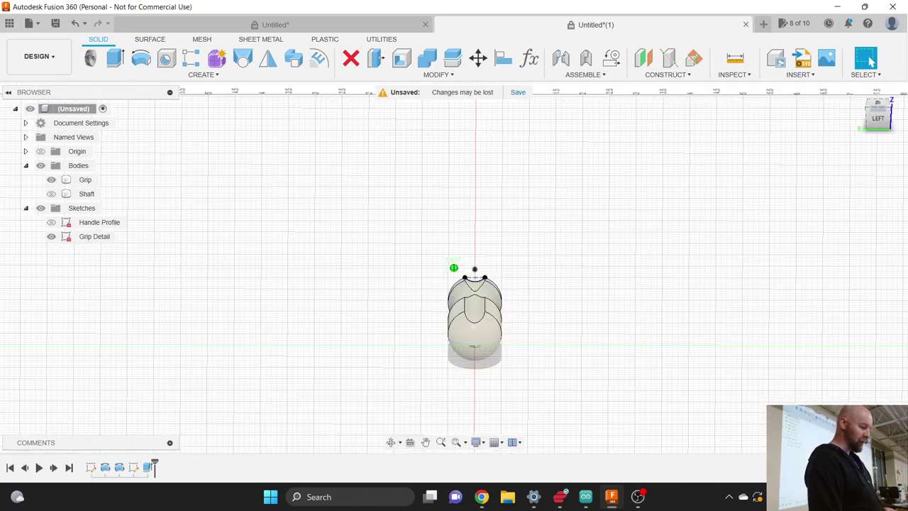
mouse_move(404, 284)
middle_mouse_down("shift")
mouse_move(355, 298)
mouse_move(292, 345)
middle_mouse_up("shift")
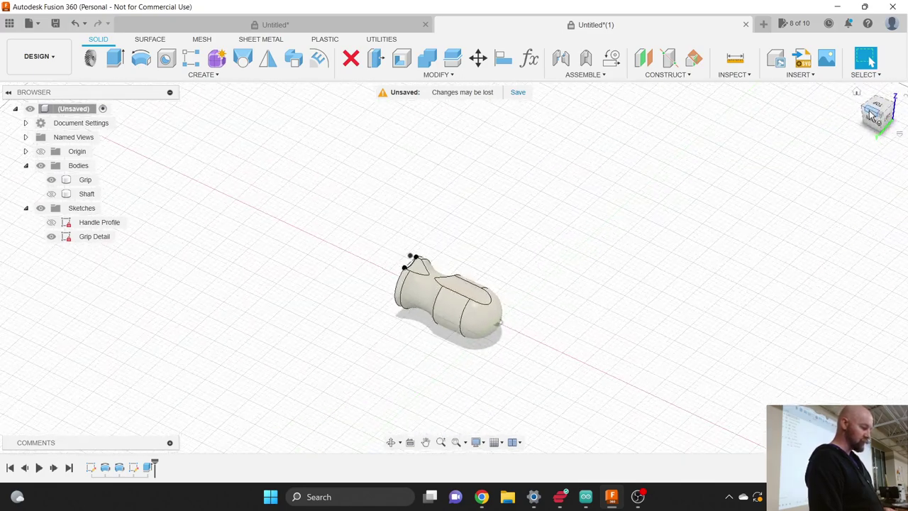
Step: Change the Handle Profile's 2.00 grip dimension to 8, then reopen the sketch and restore 4.625
right_click(90, 467)
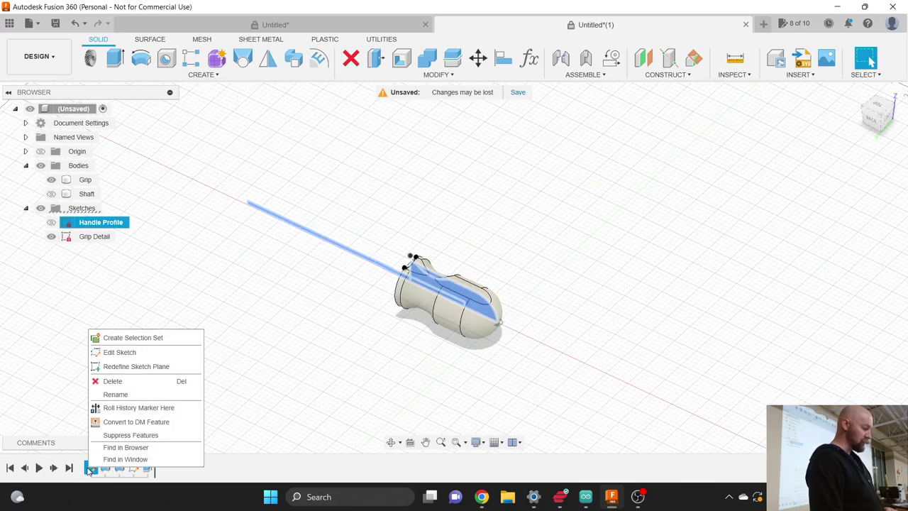
left_click(108, 352)
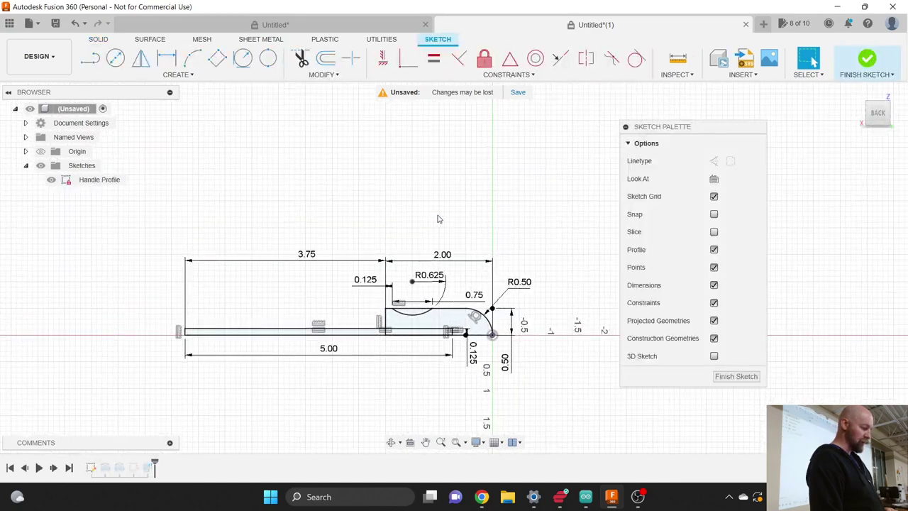
double_click(444, 258)
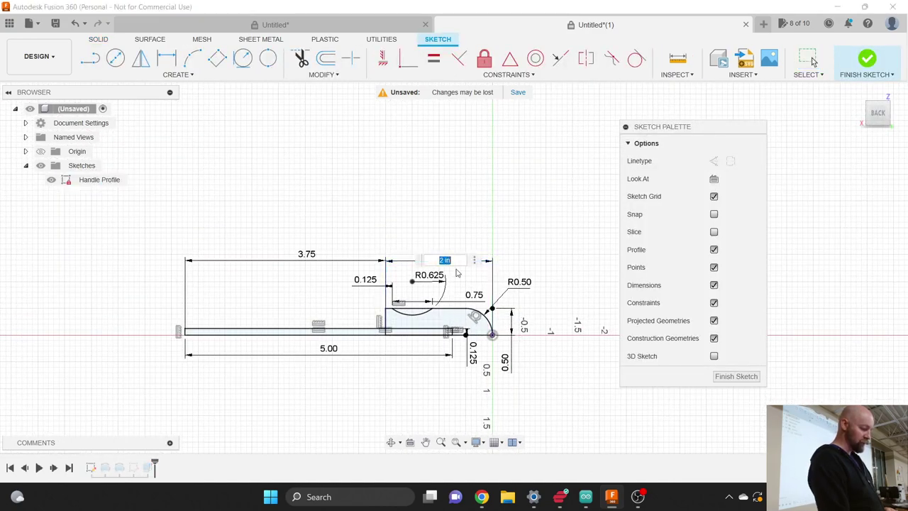
type("8")
key("Return")
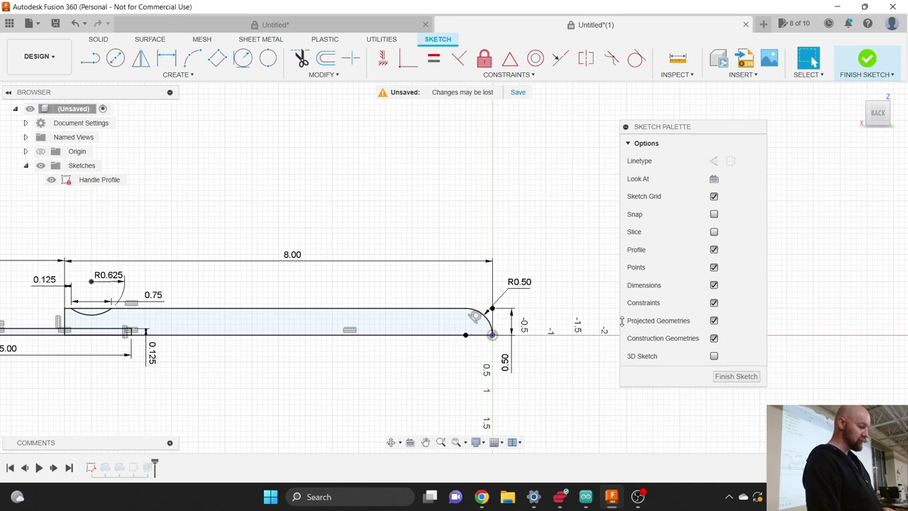
left_click(733, 376)
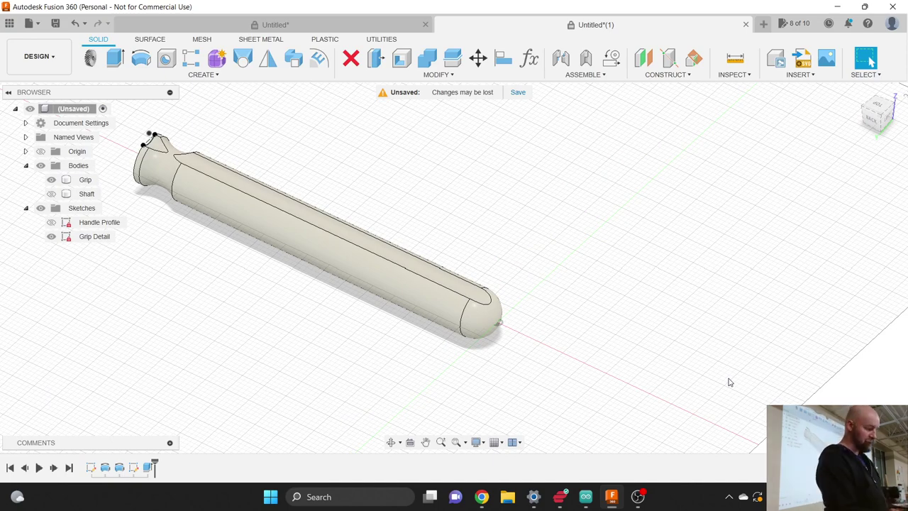
double_click(120, 464)
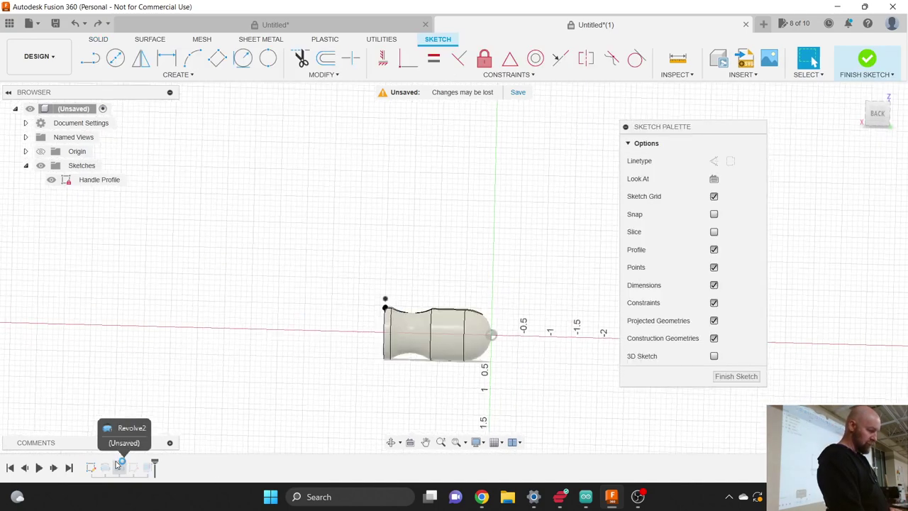
left_click(736, 376)
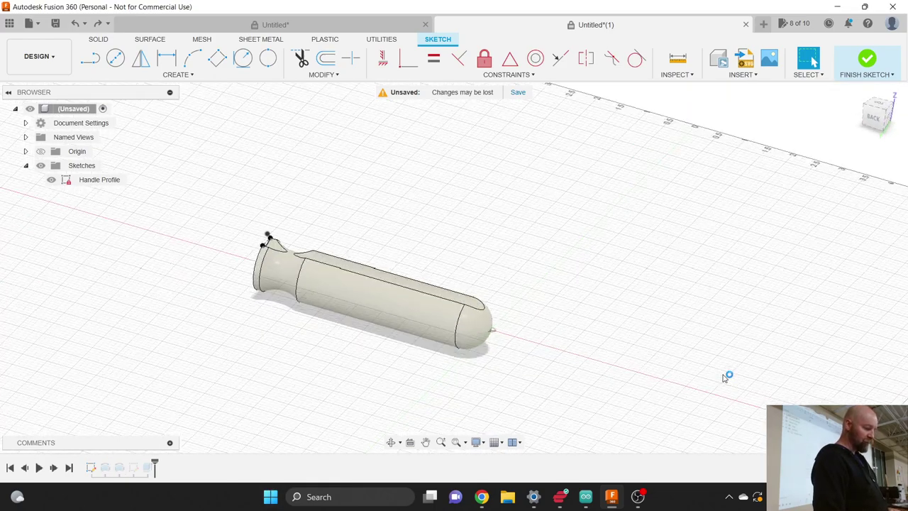
Step: Orbit and zoom from a standard ViewCube view onto the grooved end of the grip
left_click(885, 118)
middle_click_drag(496, 269, 511, 305, "shift")
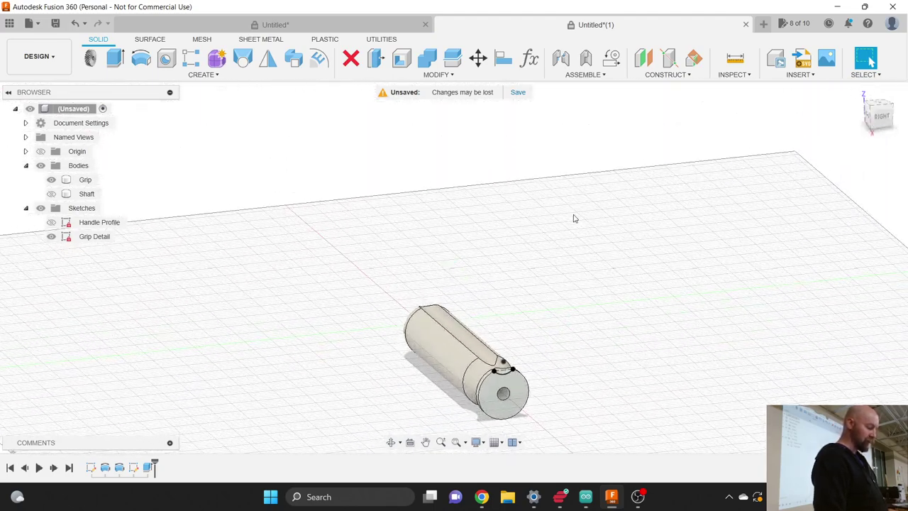
middle_click_drag(573, 217, 518, 336, "shift")
scroll(517, 344, "up", 2)
scroll(517, 343, "up", 3)
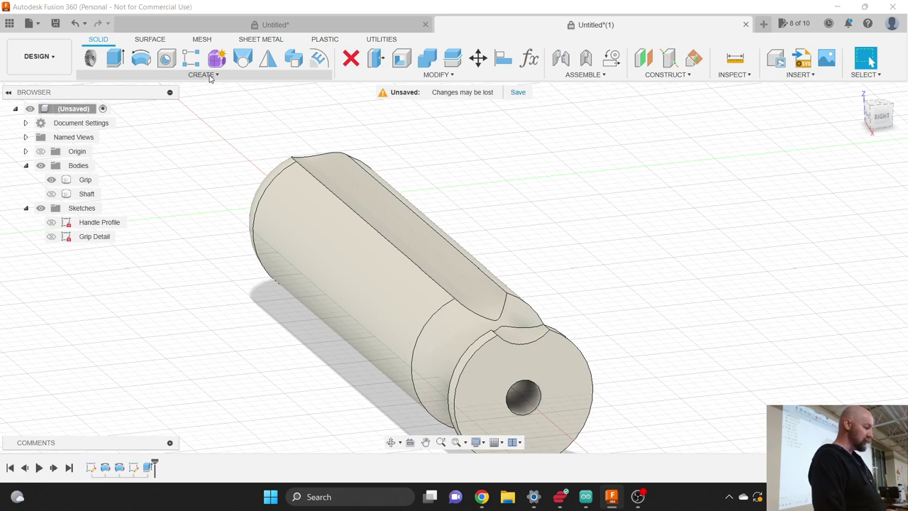
left_click(203, 74)
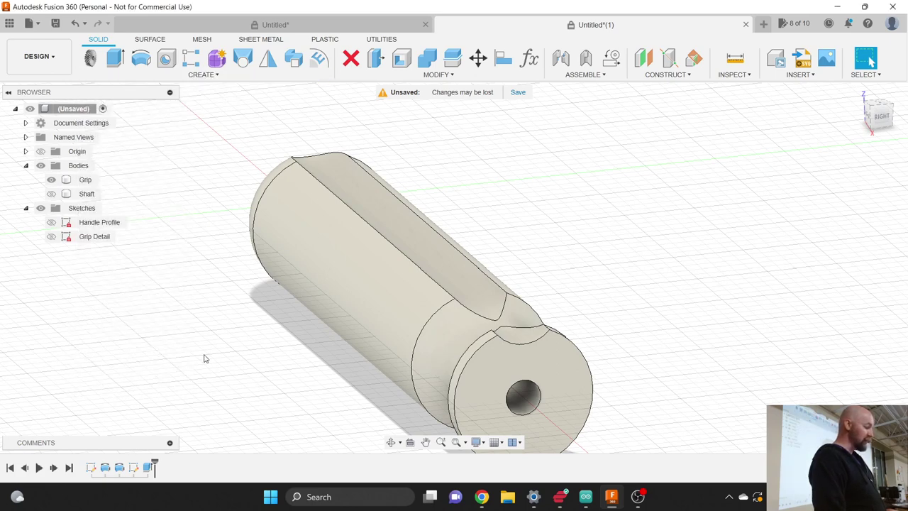
Step: Reopen the Grip Detail sketch holding the R0.25 arc groove profile and finish it
right_click(134, 467)
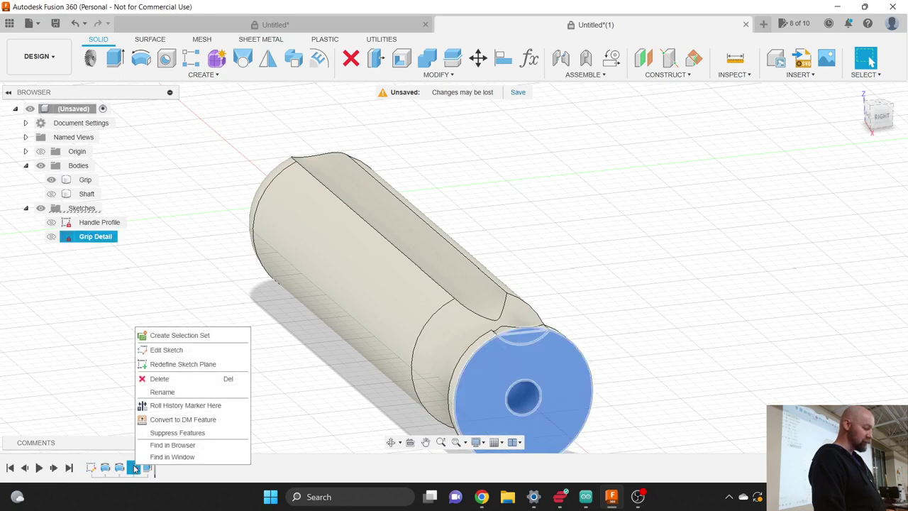
left_click(160, 350)
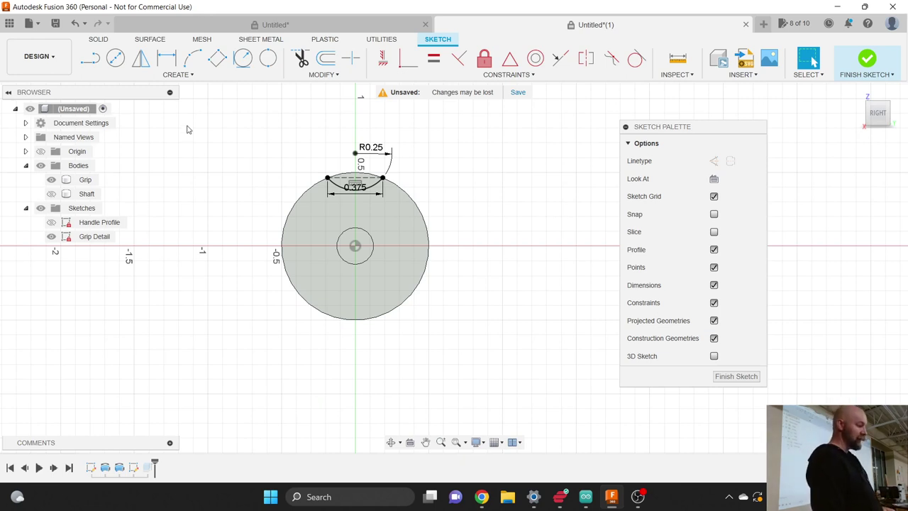
left_click(186, 77)
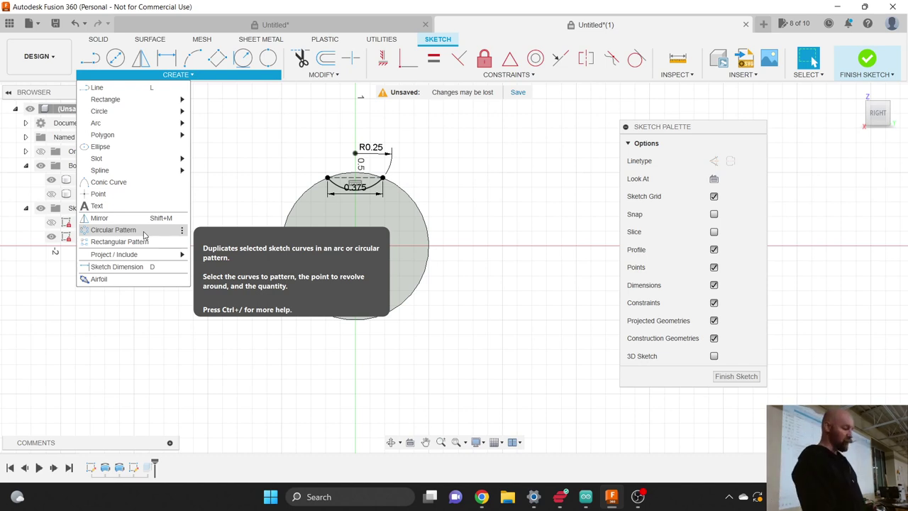
left_click(728, 379)
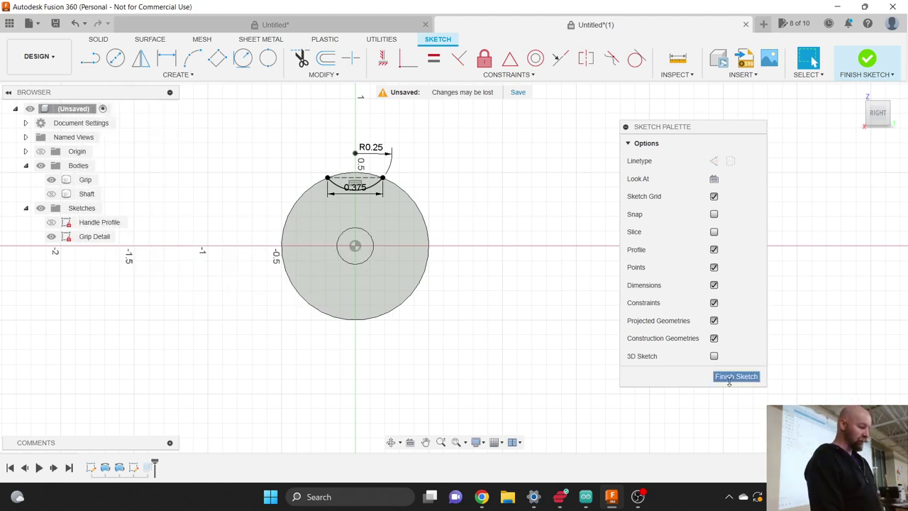
left_click(728, 380)
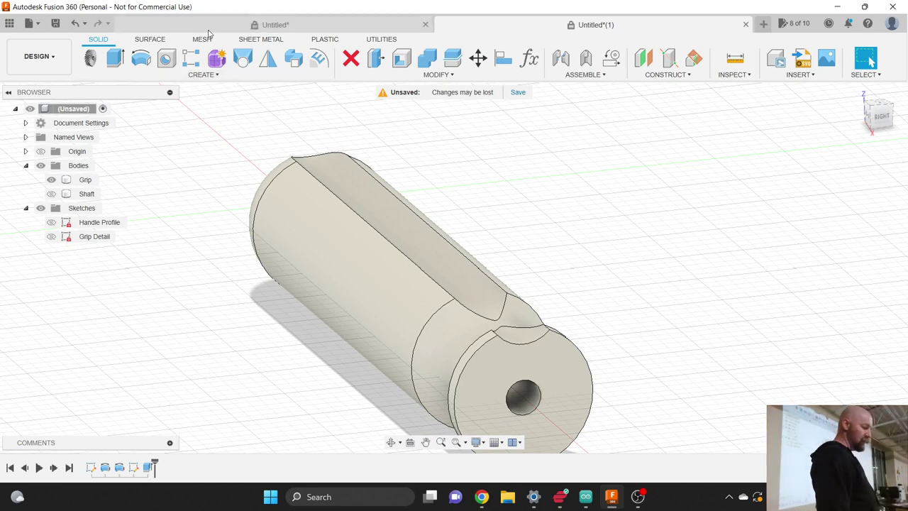
Step: Start a Circular Pattern with Object Type Faces, picking the groove's long face and end face
left_click(205, 75)
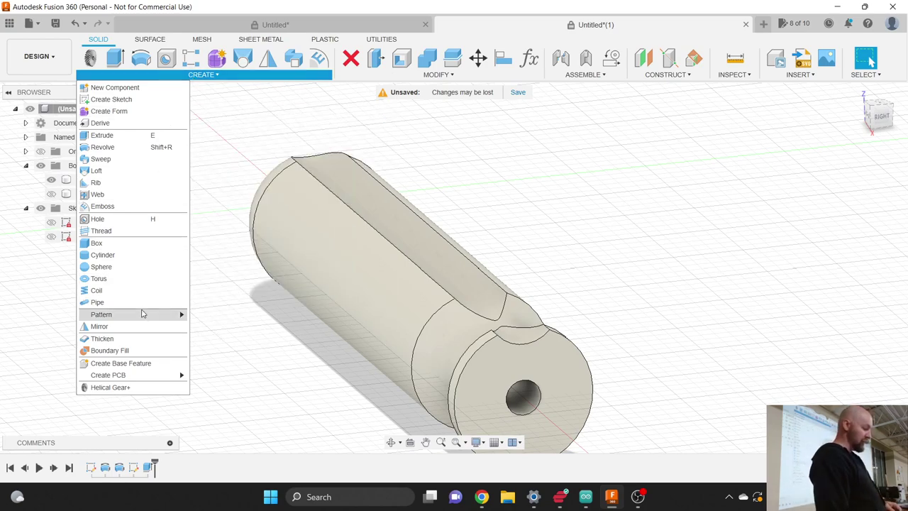
mouse_move(144, 315)
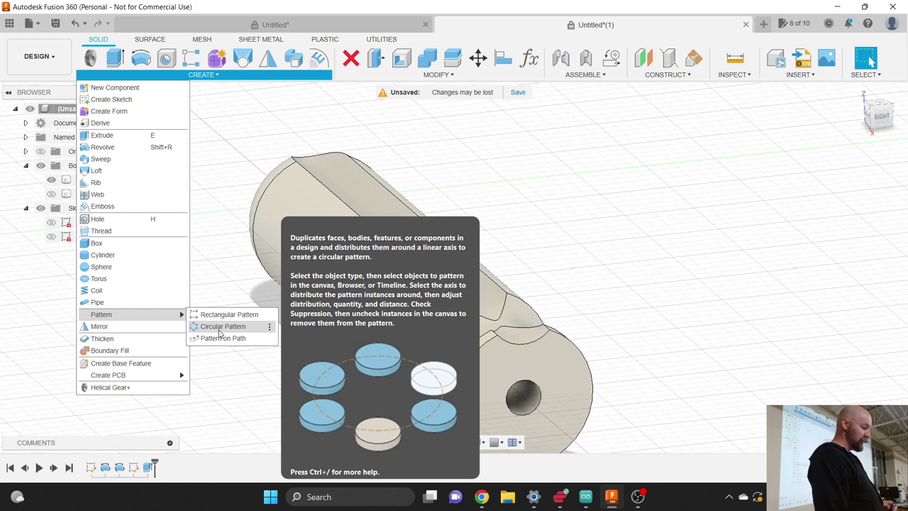
left_click(216, 326)
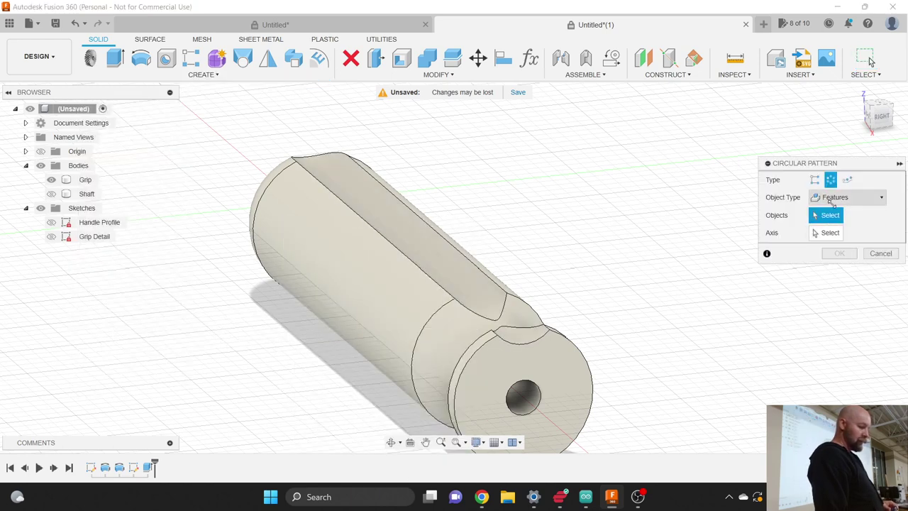
left_click_drag(819, 163, 681, 139)
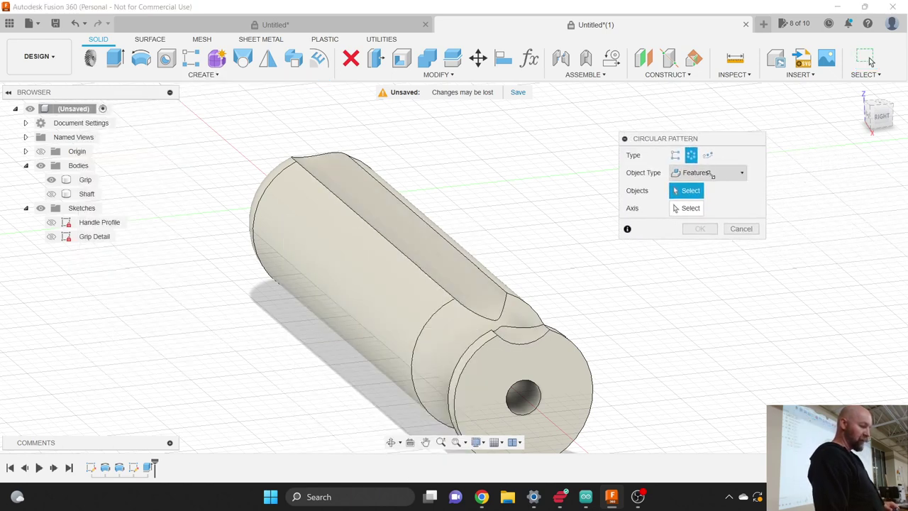
left_click(709, 173)
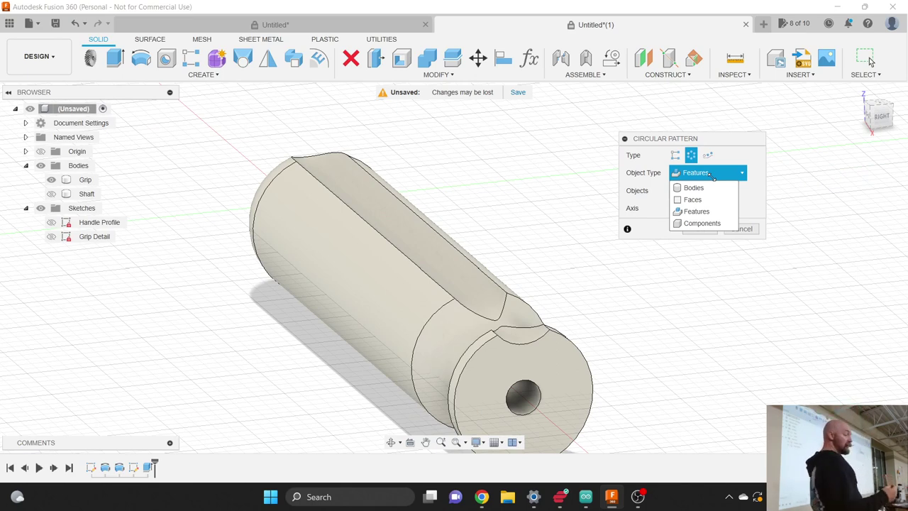
left_click(699, 200)
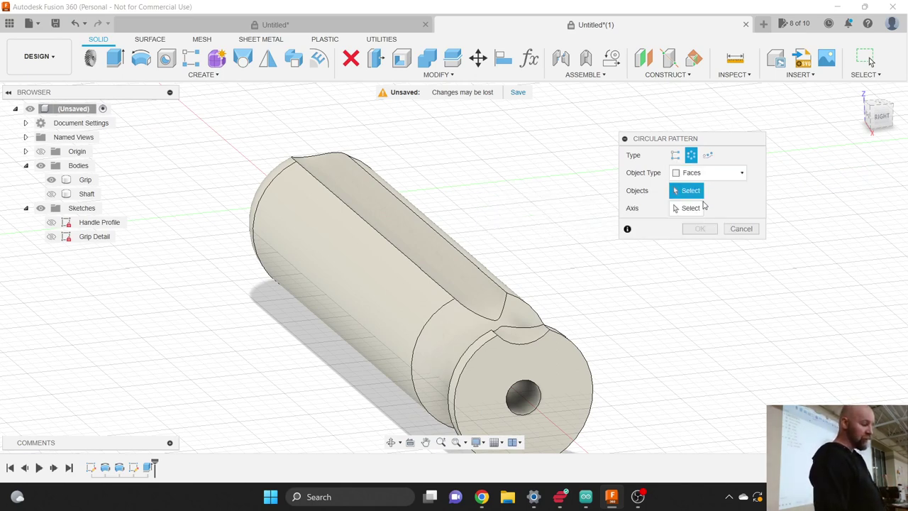
left_click(456, 287)
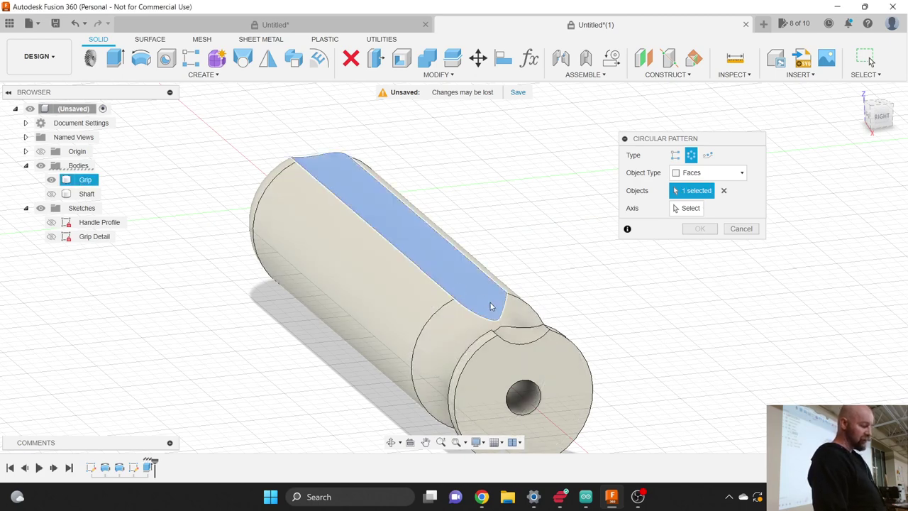
left_click(522, 338)
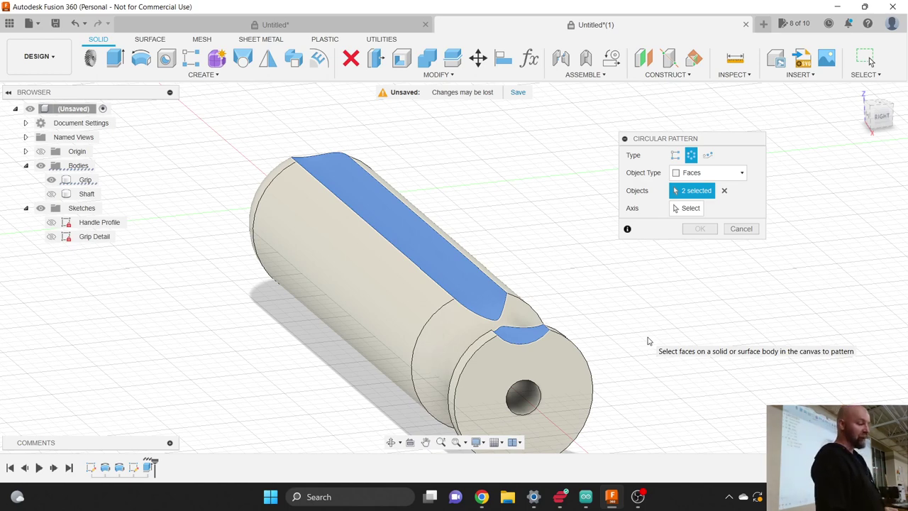
Step: Pattern the groove cut feature 5 times around the grip's circular end edge as axis
left_click(700, 172)
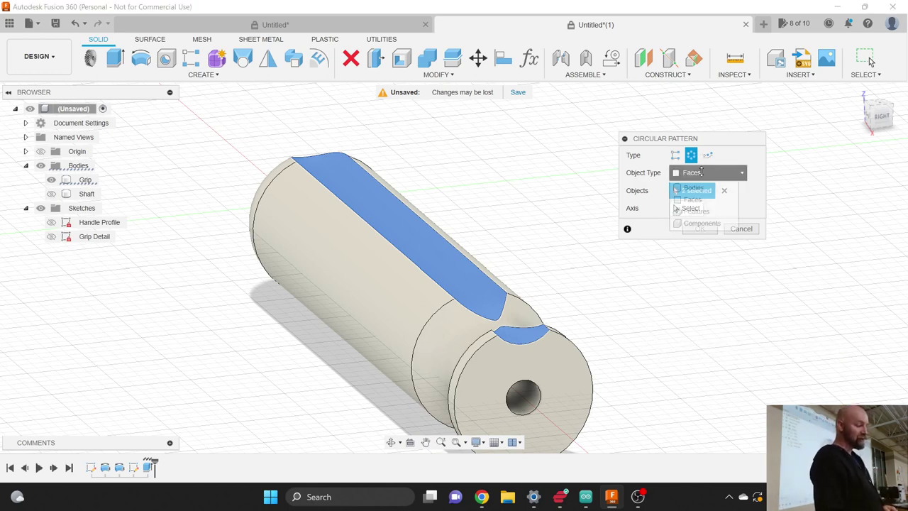
left_click(693, 211)
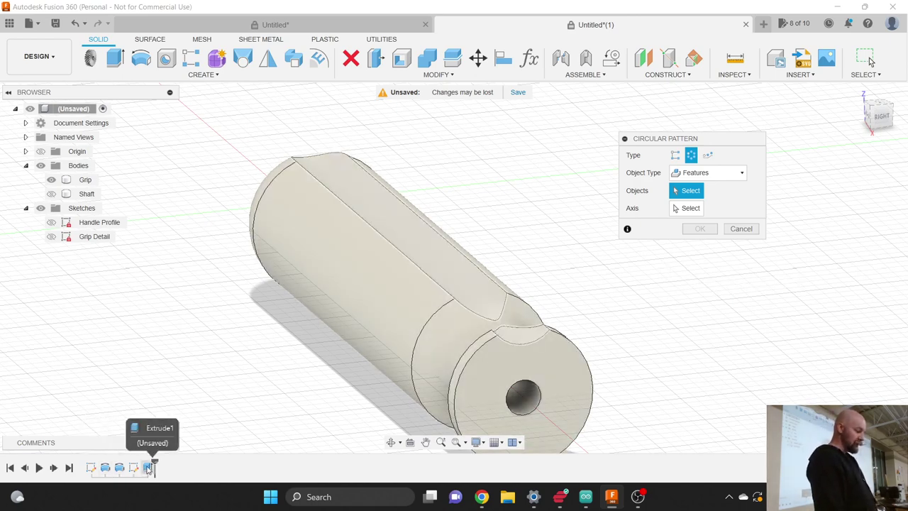
left_click(147, 468)
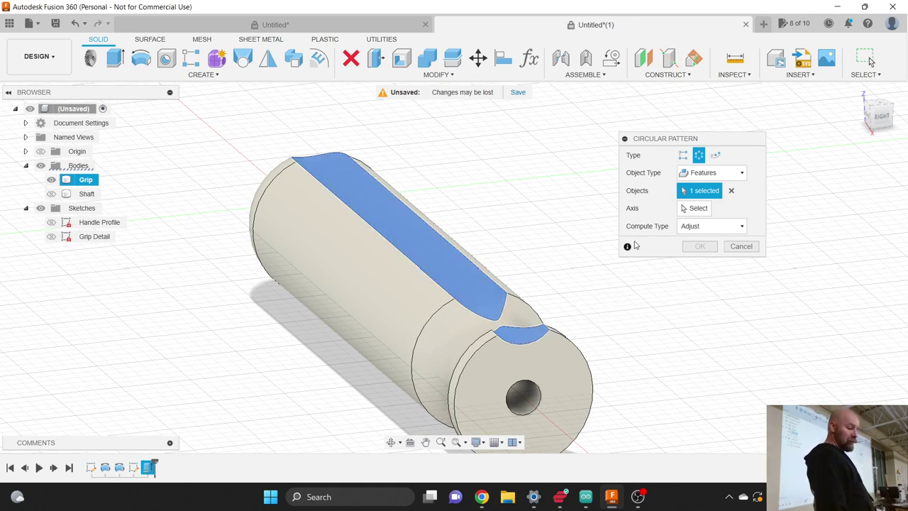
left_click(691, 210)
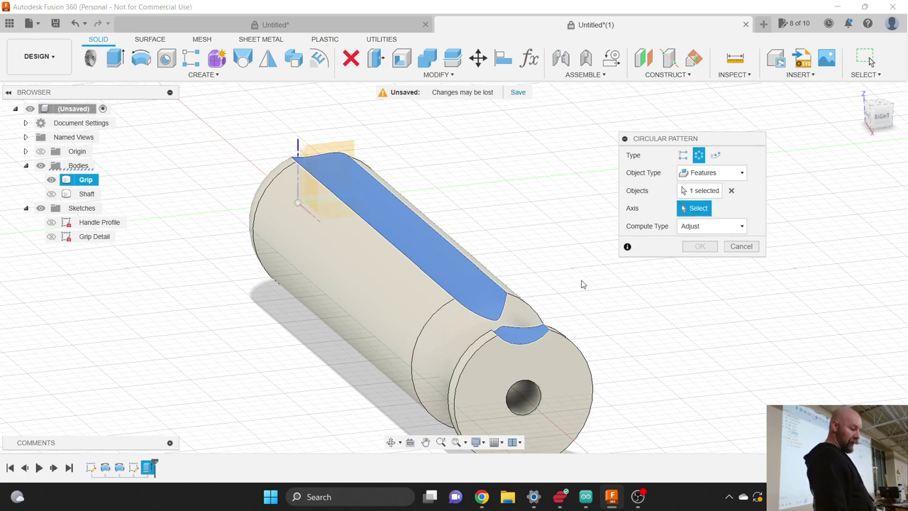
left_click(480, 353)
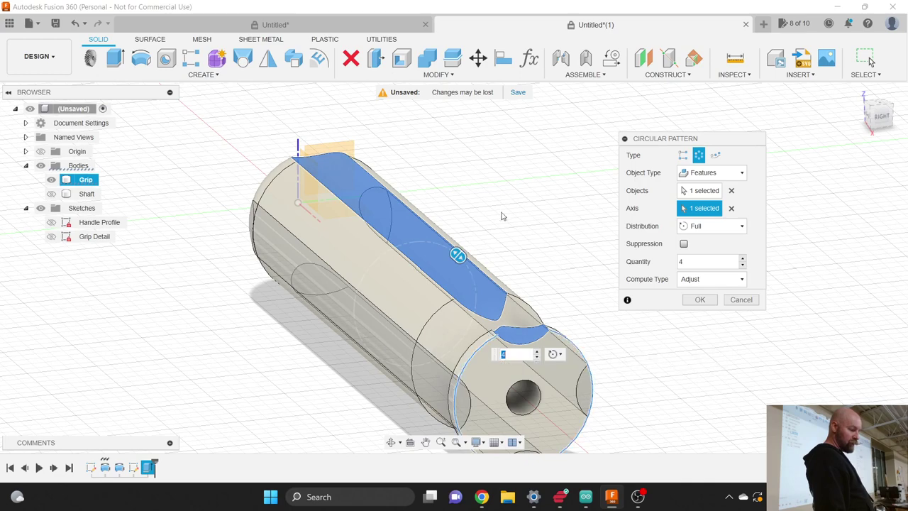
scroll(503, 207, "down", 4)
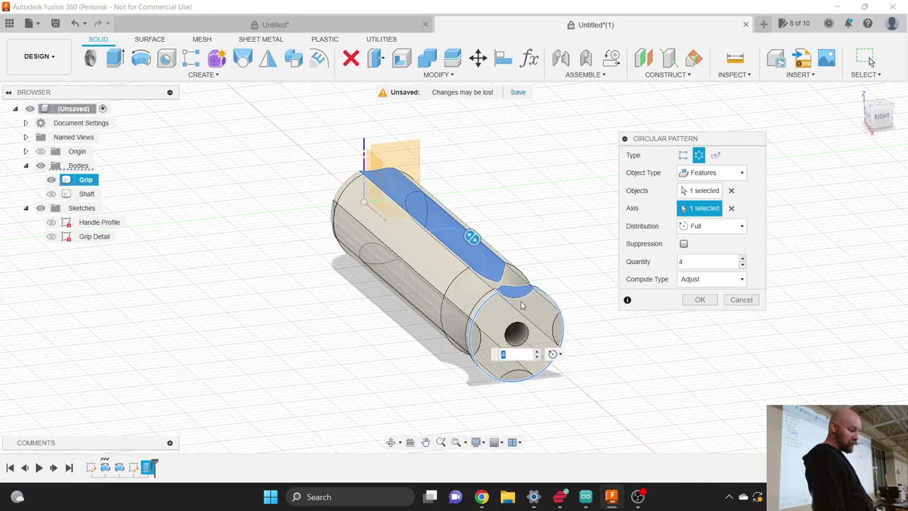
type("5")
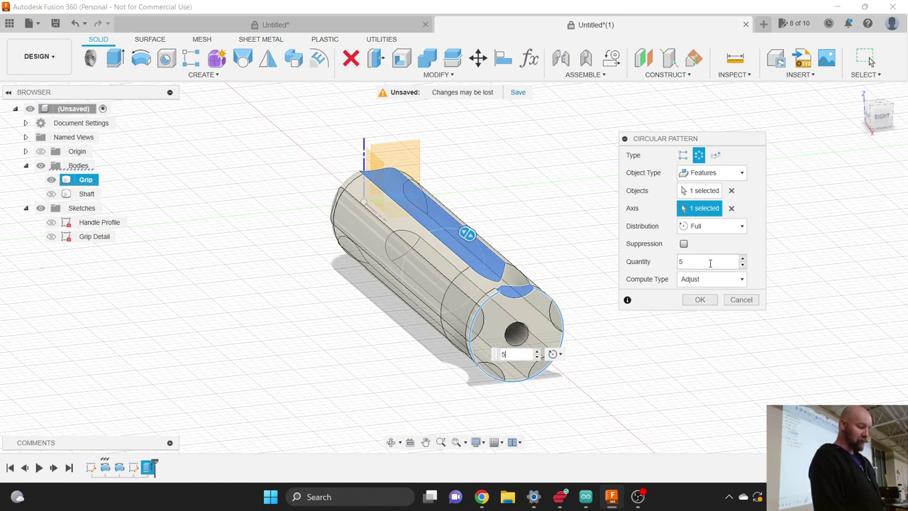
left_click(700, 300)
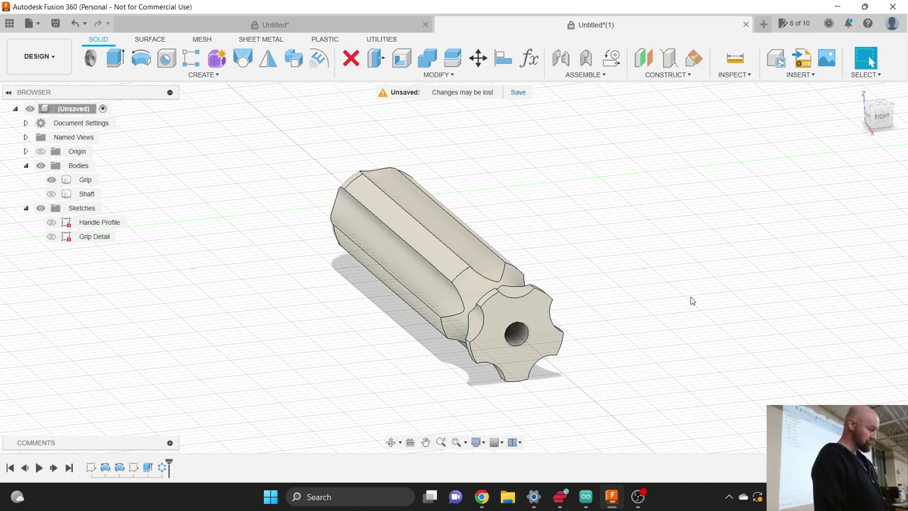
Step: Make the Shaft body visible and orbit and zoom around the assembled screwdriver
left_click(51, 194)
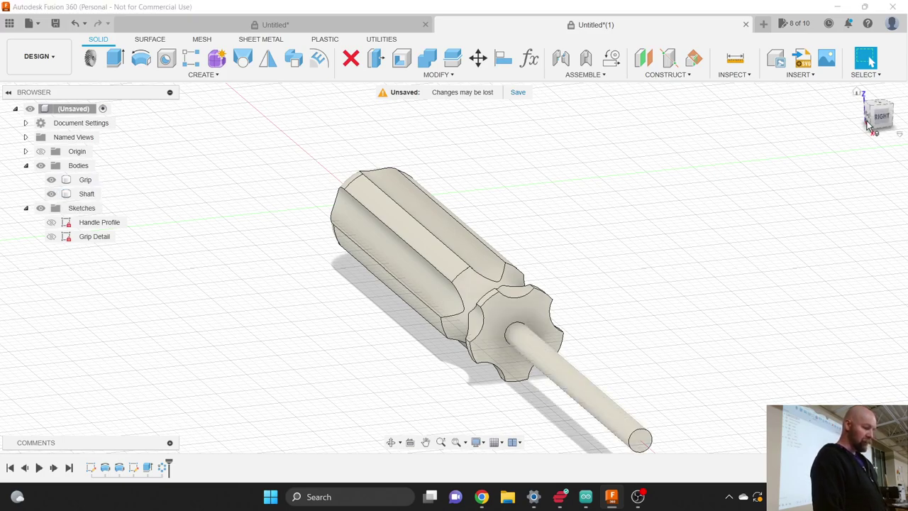
left_click_drag(879, 113, 858, 117)
mouse_move(454, 267)
middle_mouse_down("shift")
mouse_move(546, 277)
mouse_move(482, 270)
middle_mouse_up("shift")
scroll(640, 207, "down", 3)
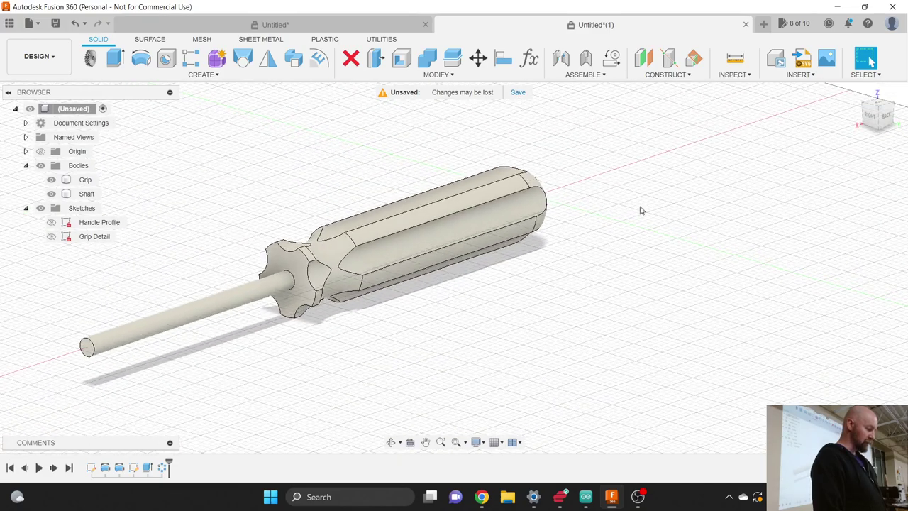
left_click(85, 179)
scroll(322, 248, "up", 2)
scroll(323, 248, "up", 1)
left_click(659, 314)
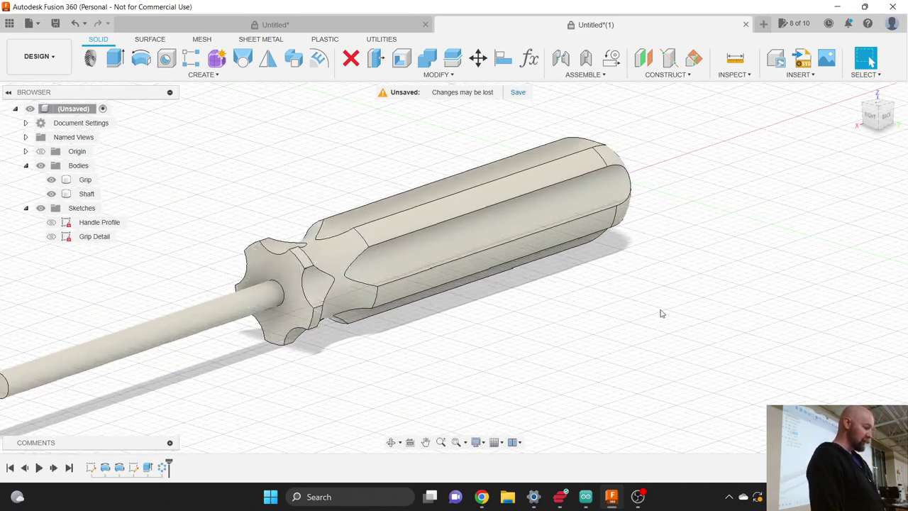
scroll(681, 308, "down", 3)
scroll(417, 318, "up", 2)
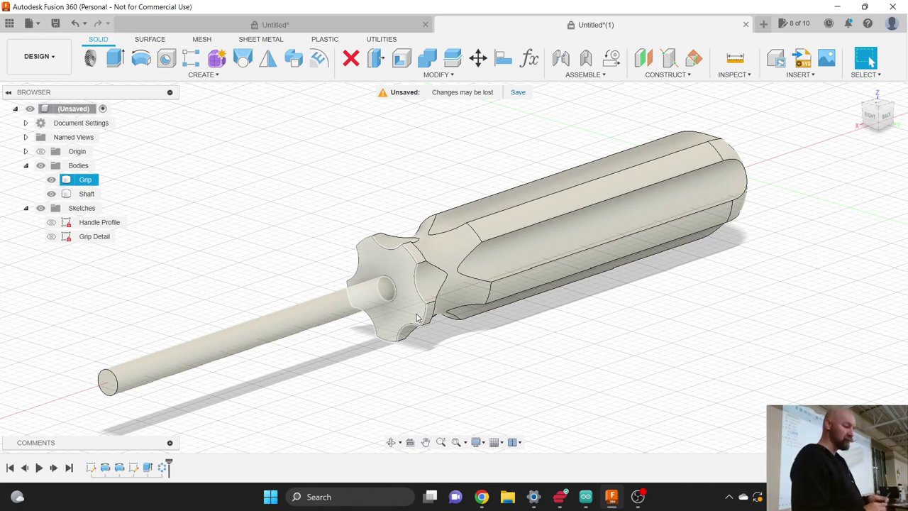
Step: Look over the Grip body once more, then switch to the OBS Studio window
left_click(539, 308)
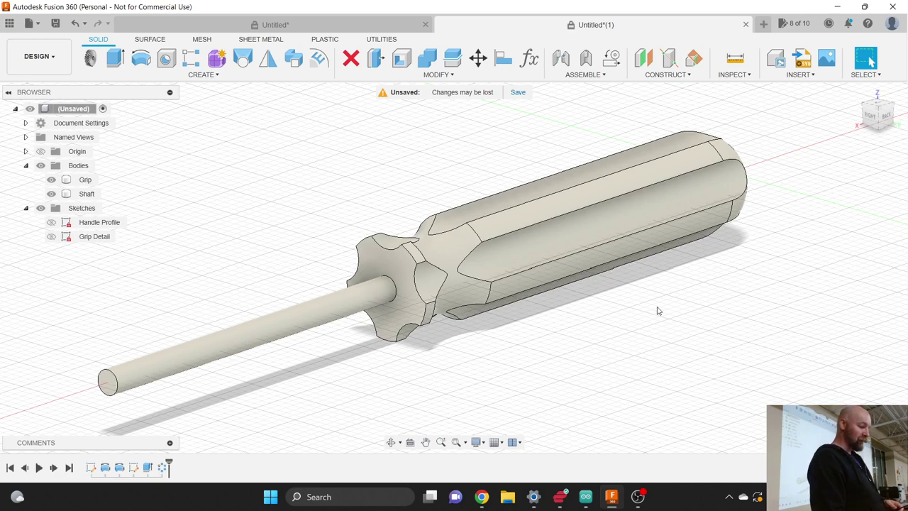
scroll(656, 310, "down", 3)
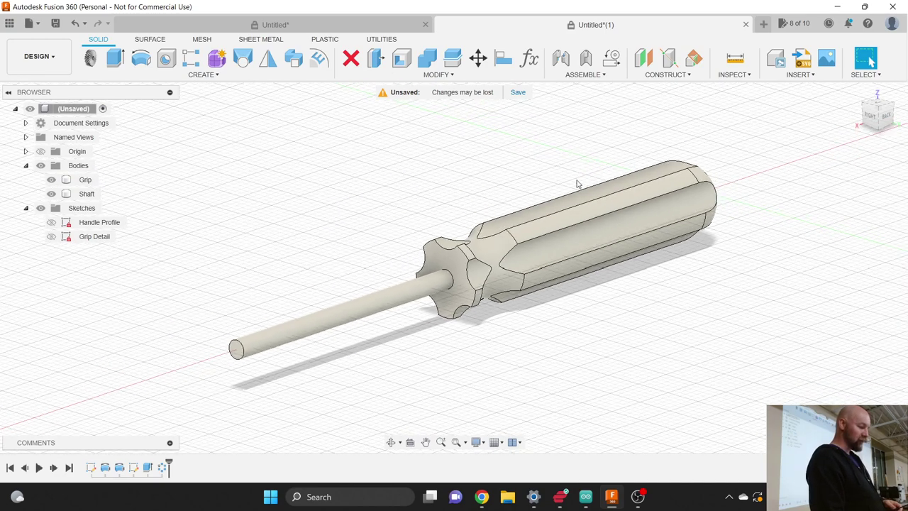
left_click(573, 226)
scroll(572, 225, "up", 2)
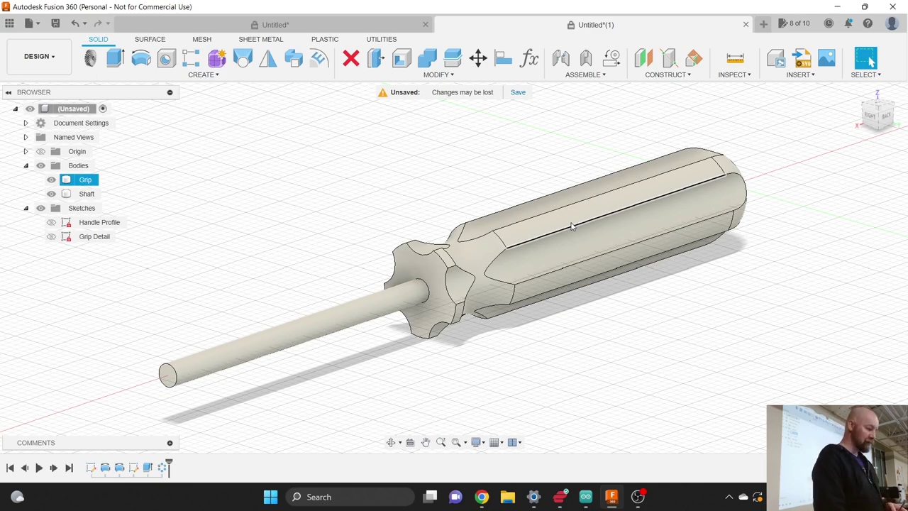
left_click(638, 496)
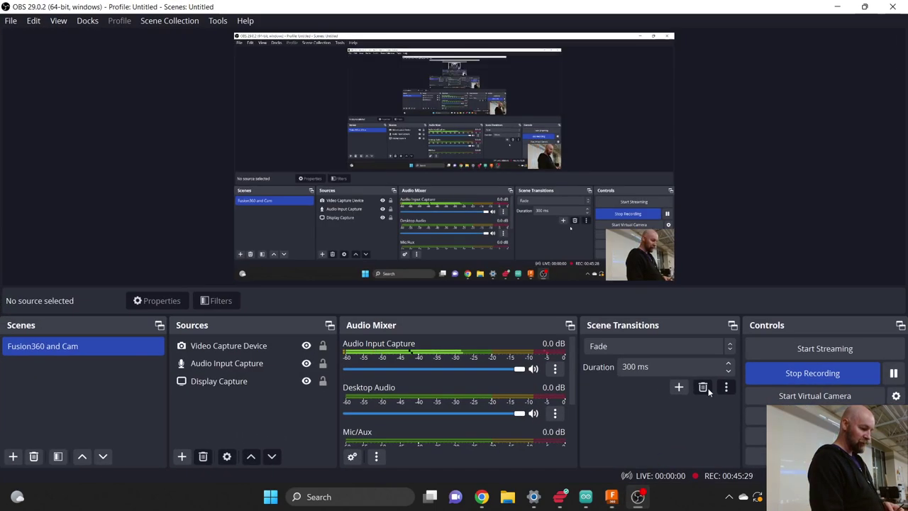